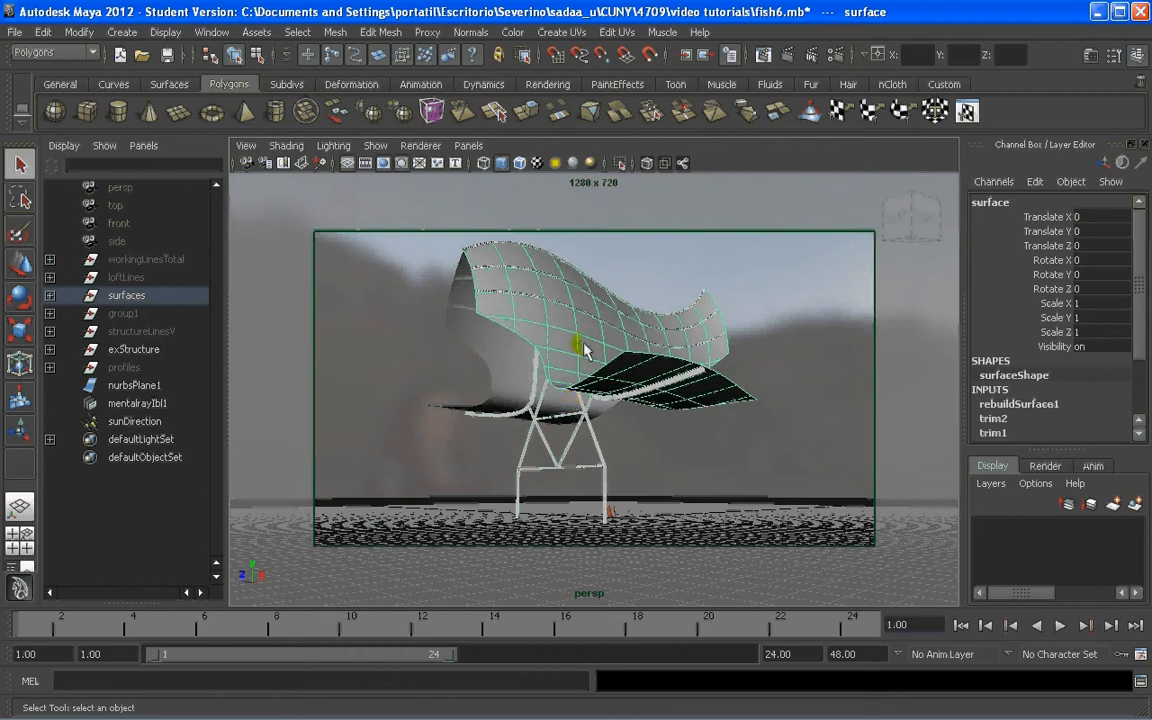
# Step: Select the curved NURBS roof surface and convert it from NURBS to polygons
pyautogui.click(533, 313)
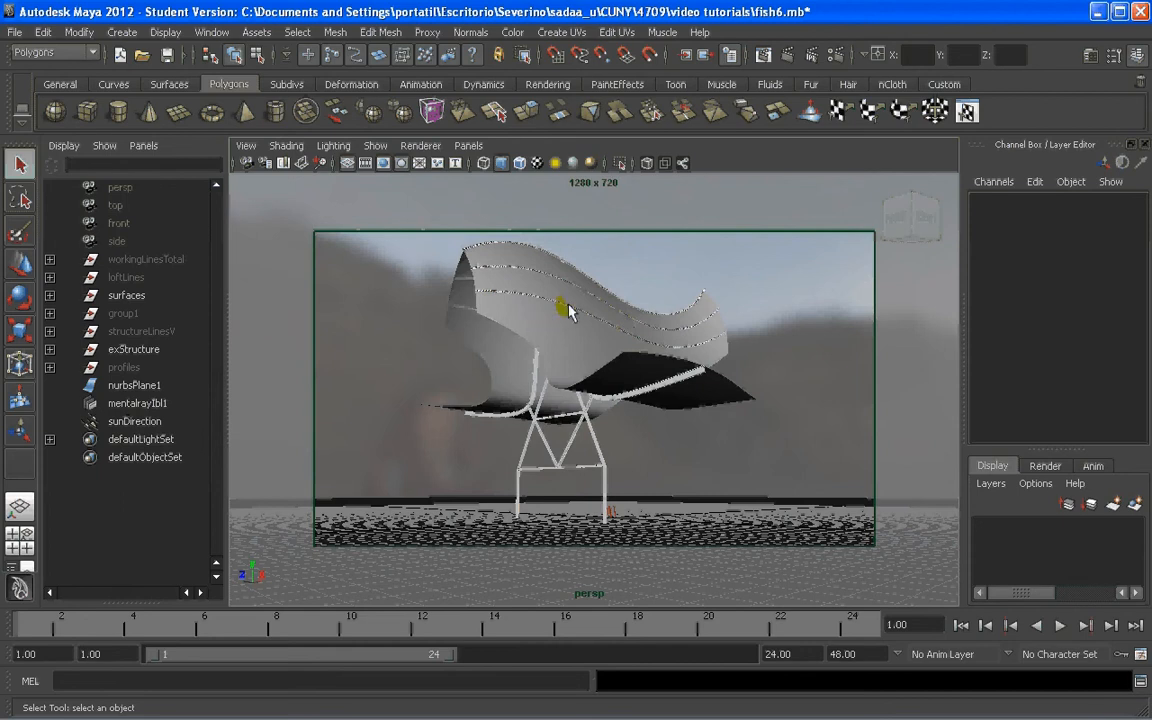
pyautogui.click(543, 326)
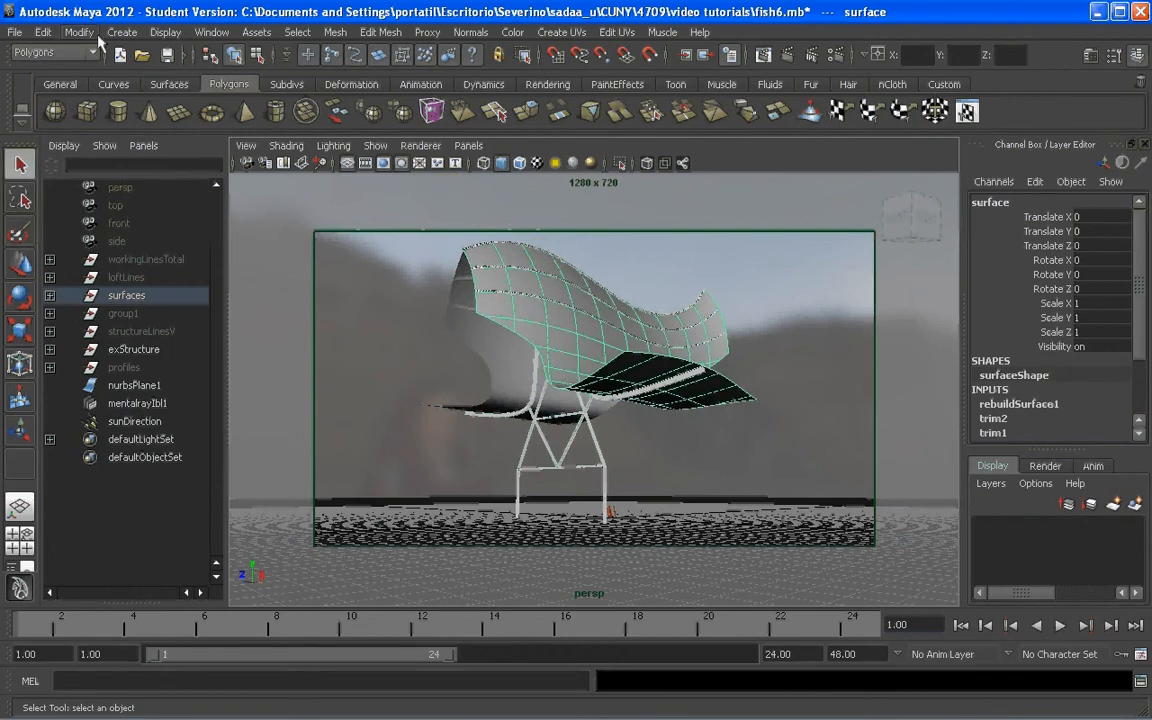
pyautogui.click(79, 32)
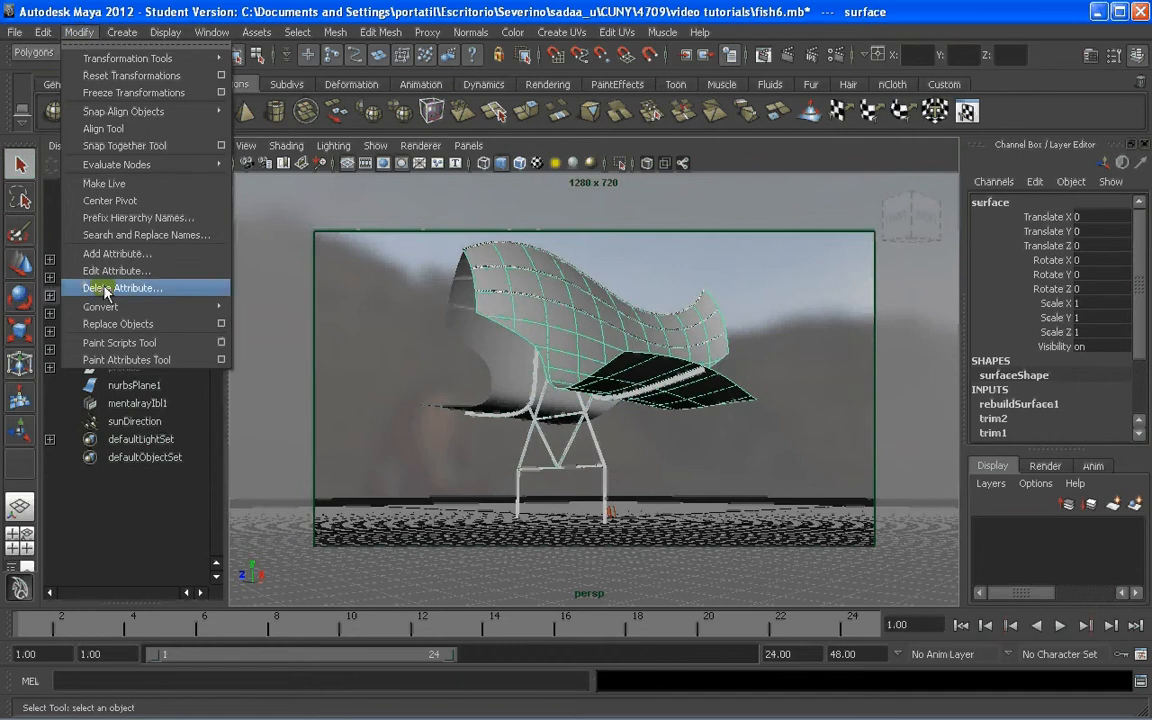
pyautogui.moveTo(150, 306)
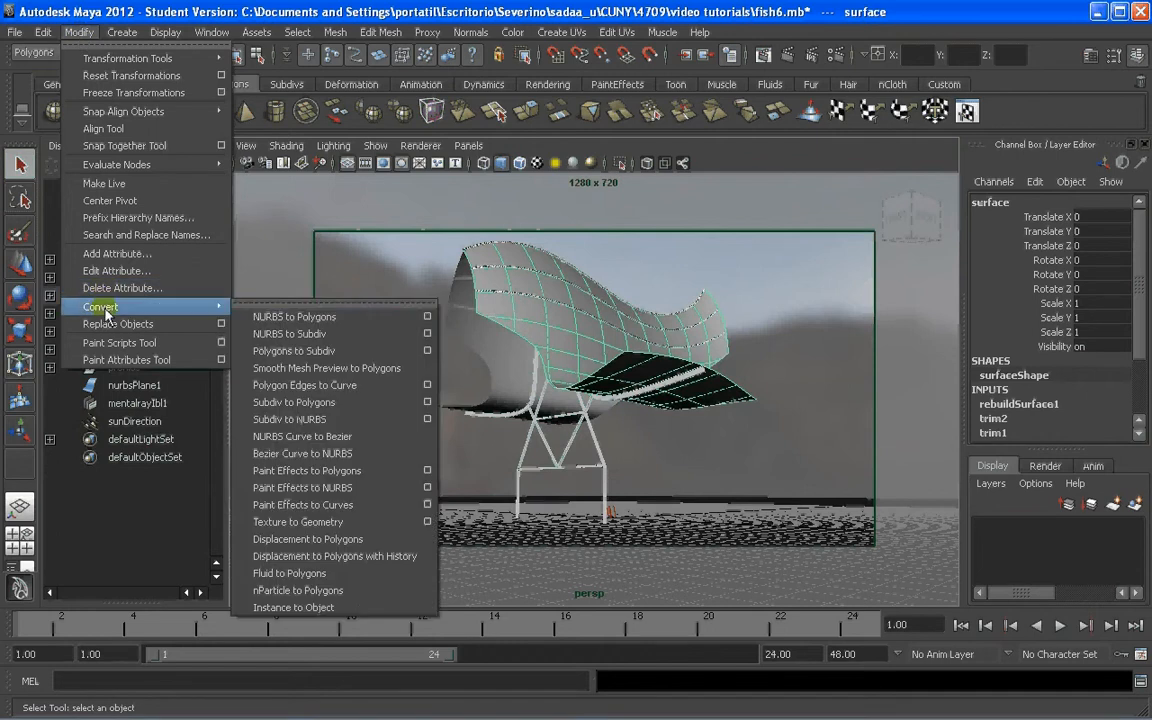
pyautogui.click(300, 317)
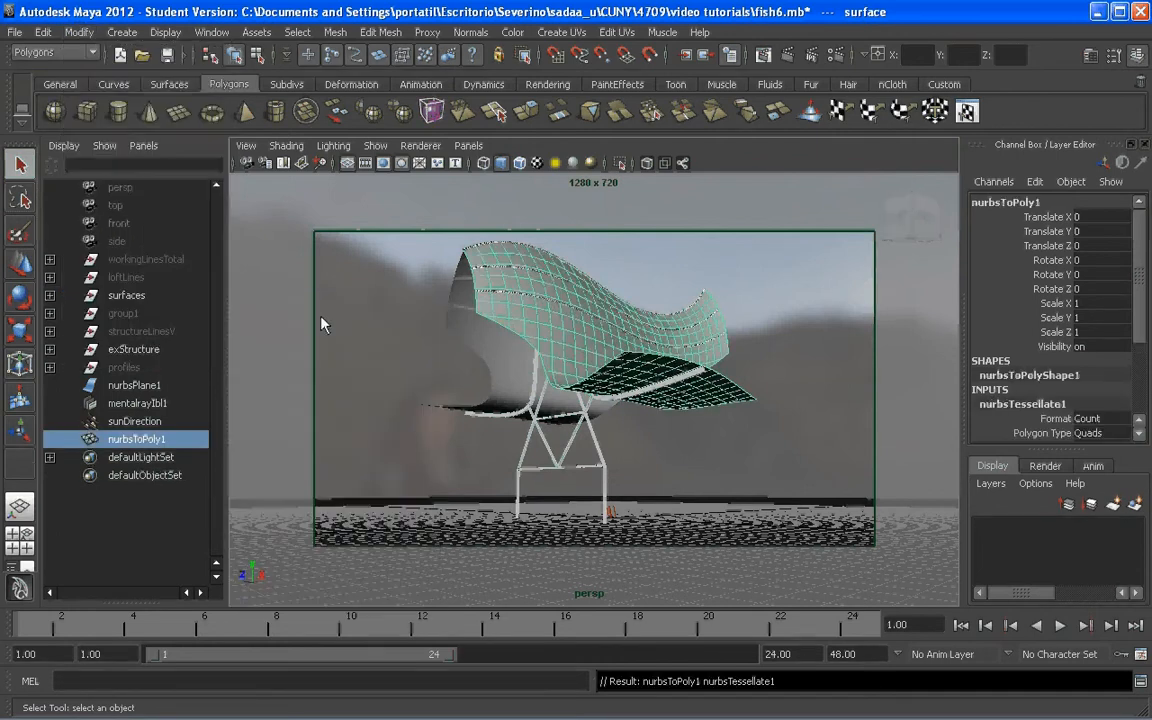
# Step: Review the type, tessellation method and count settings in the NURBS to Polygons conversion options, and close them without converting
pyautogui.click(79, 32)
pyautogui.moveTo(119, 308)
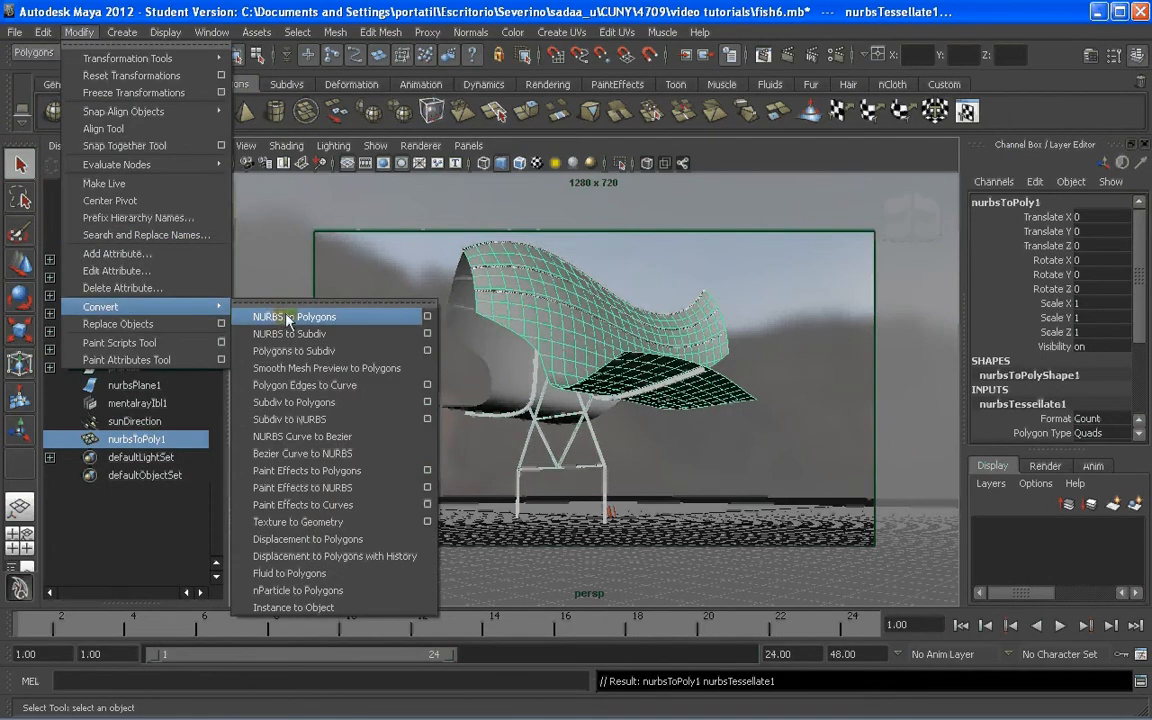
pyautogui.click(427, 317)
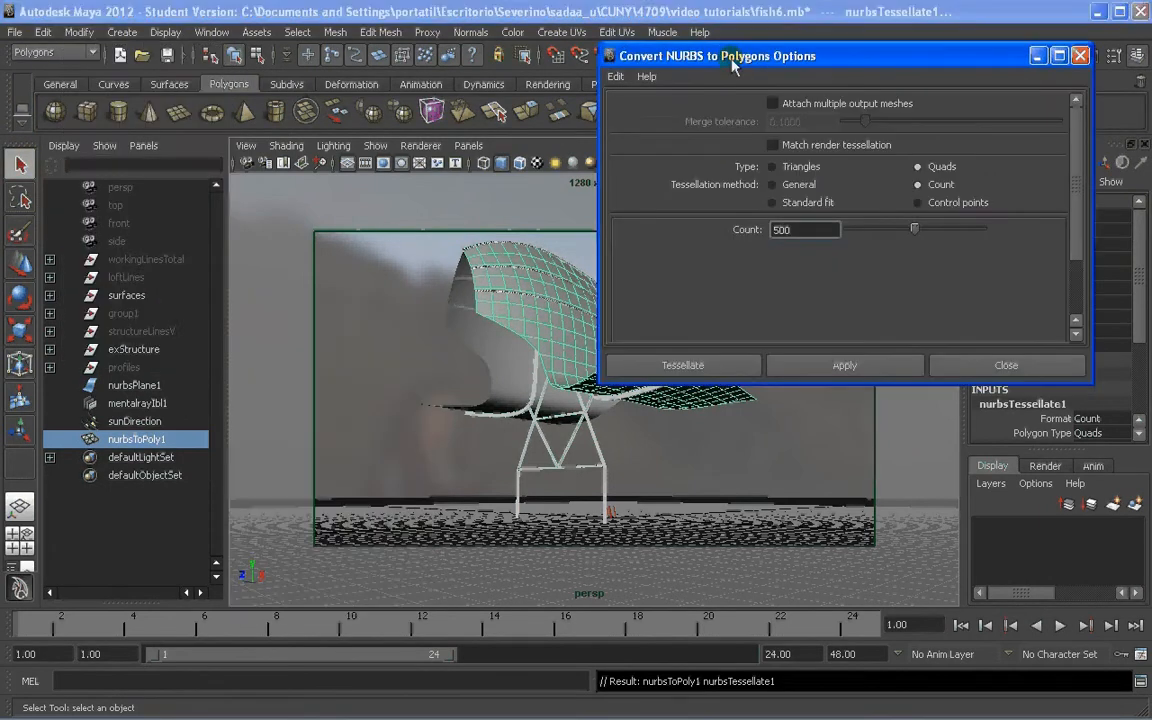
pyautogui.moveTo(650, 55); pyautogui.dragTo(703, 30)
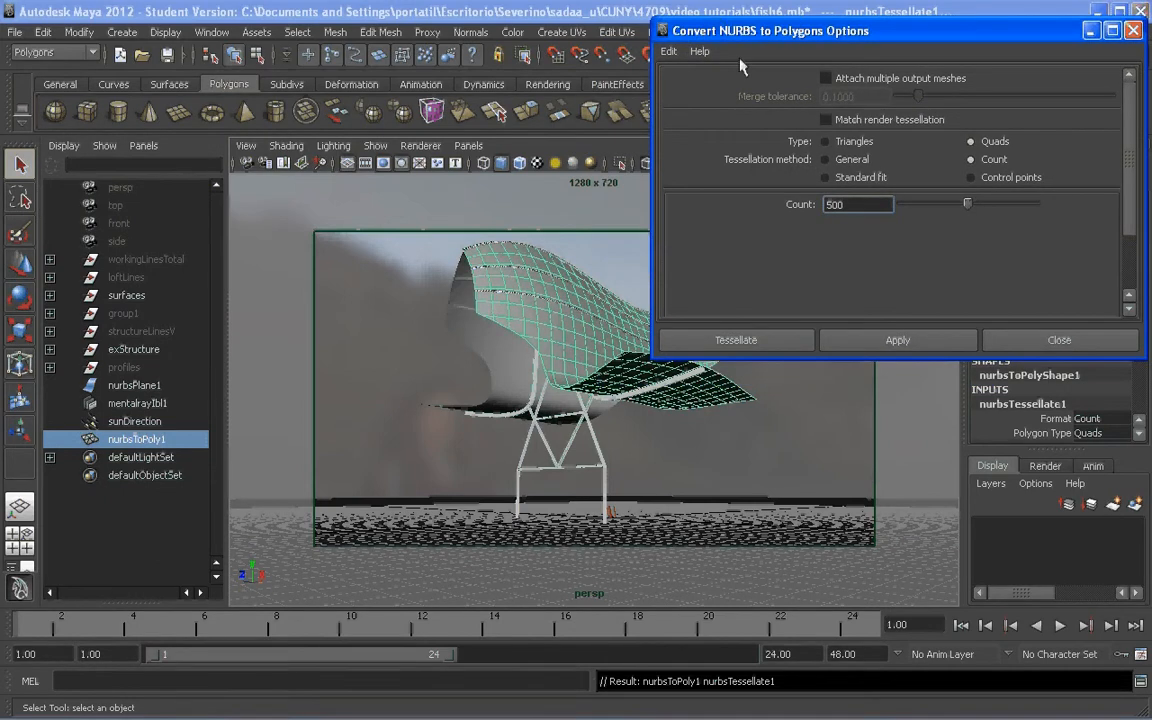
pyautogui.moveTo(790, 30); pyautogui.dragTo(760, 36)
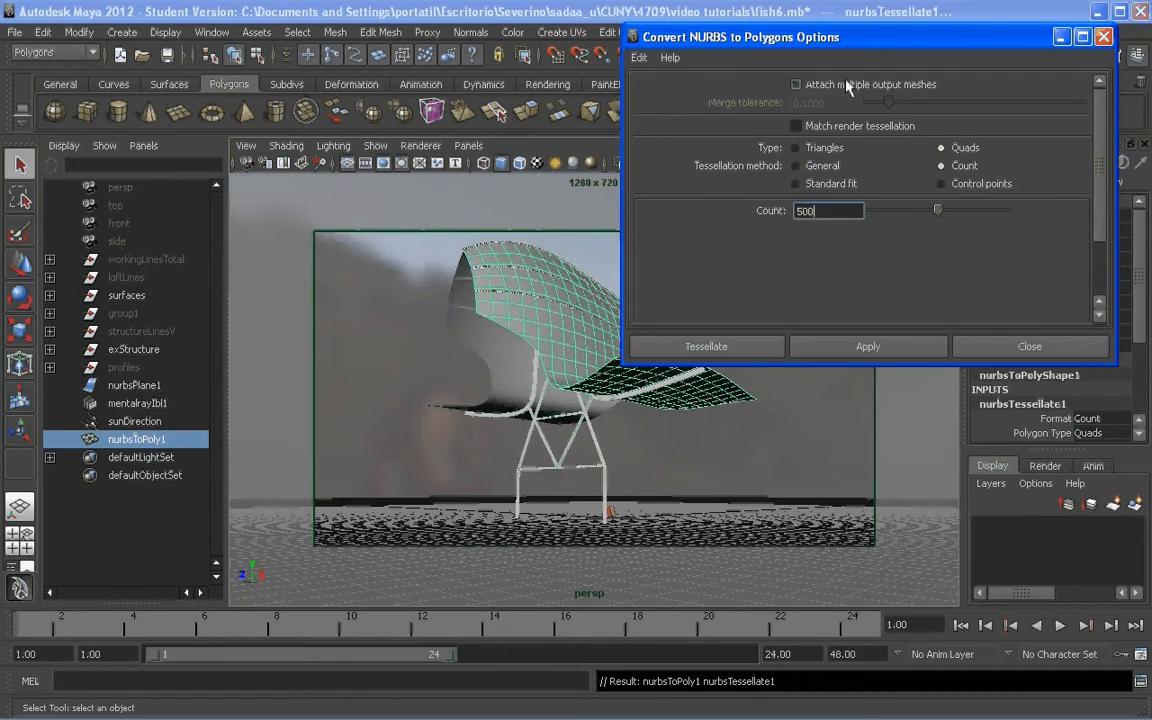
pyautogui.moveTo(857, 44); pyautogui.dragTo(862, 52)
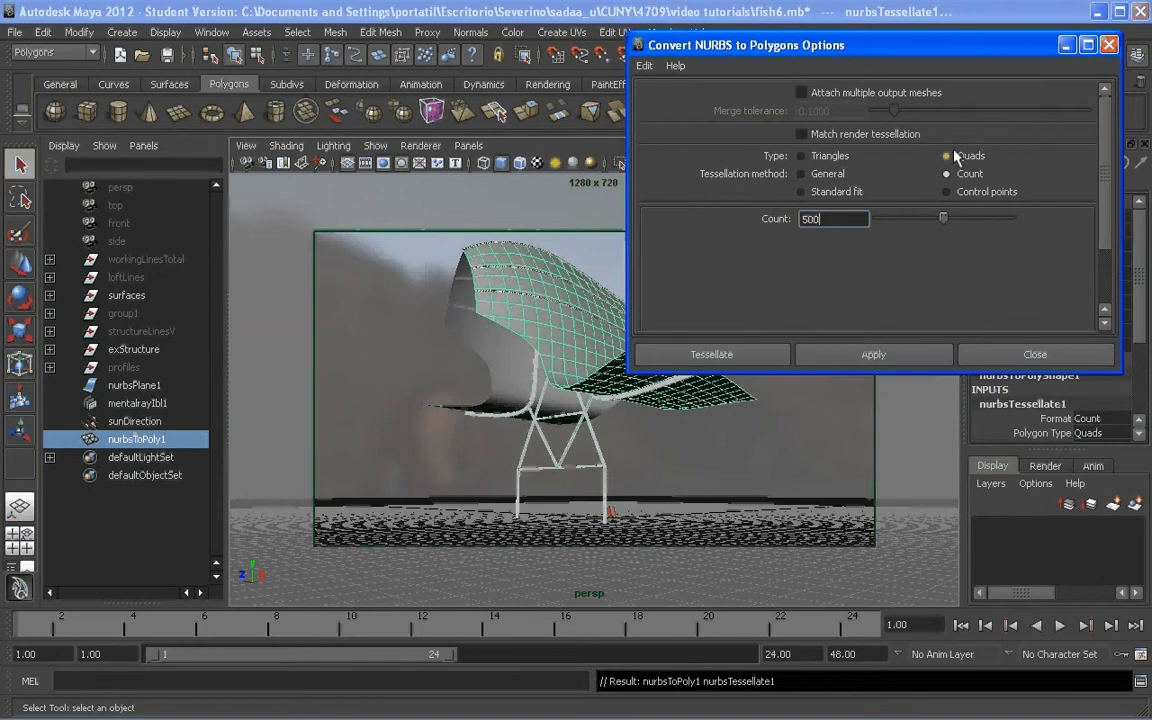
pyautogui.moveTo(848, 218); pyautogui.dragTo(756, 226)
pyautogui.click(1030, 354)
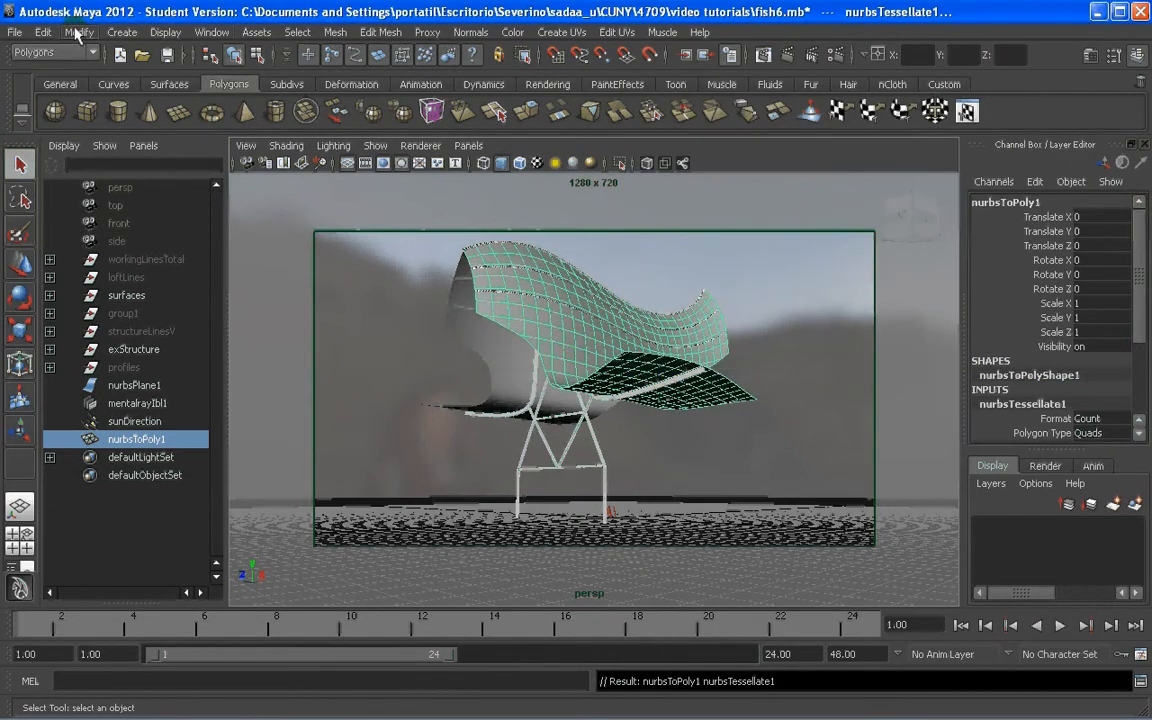
# Step: Check in the Plug-in Manager that the objExport.mll plug-in is loaded, and close the manager
pyautogui.click(211, 32)
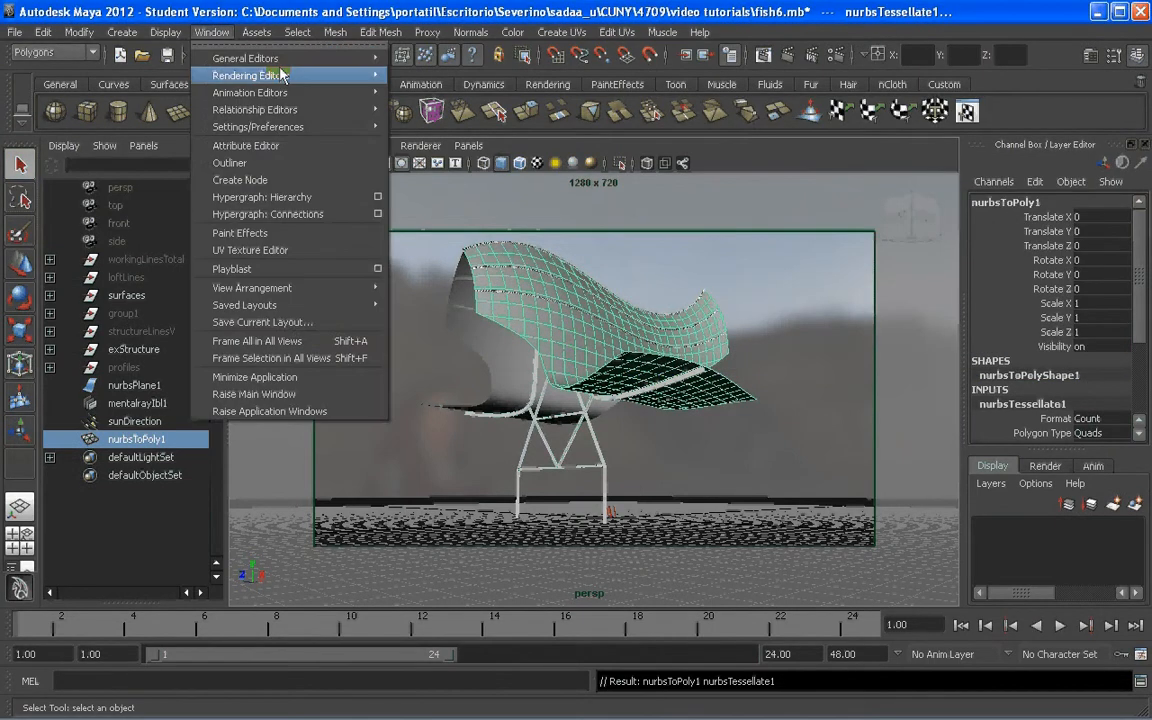
pyautogui.moveTo(280, 135)
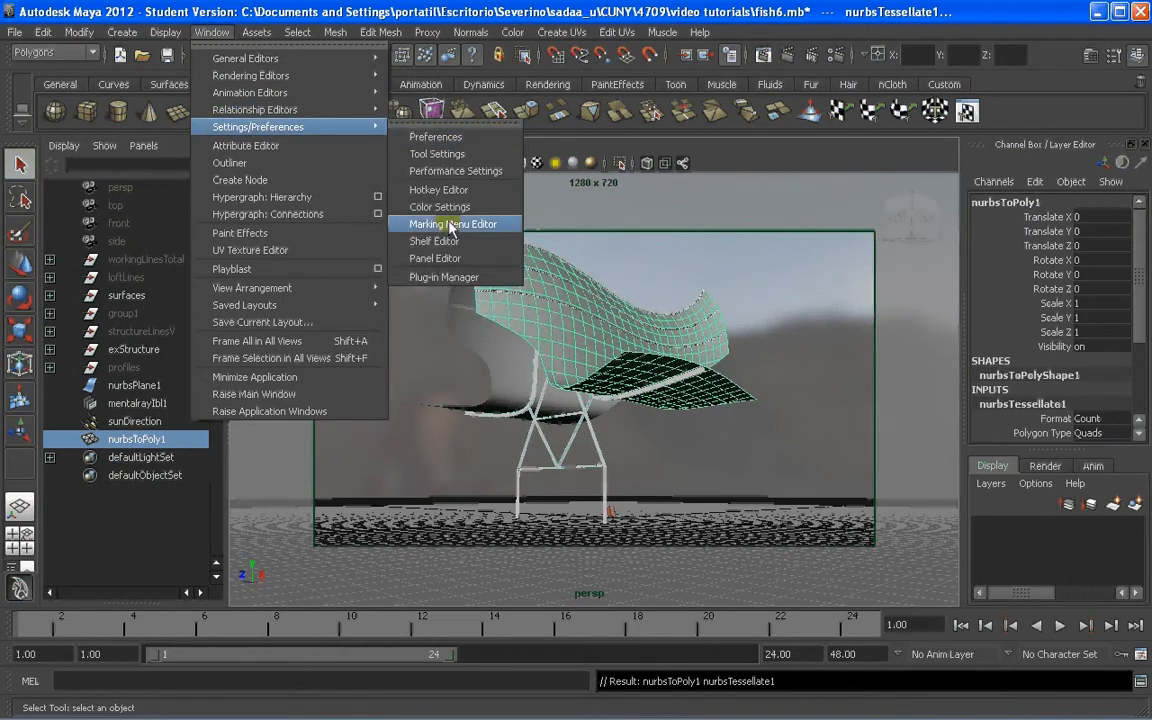
pyautogui.click(443, 277)
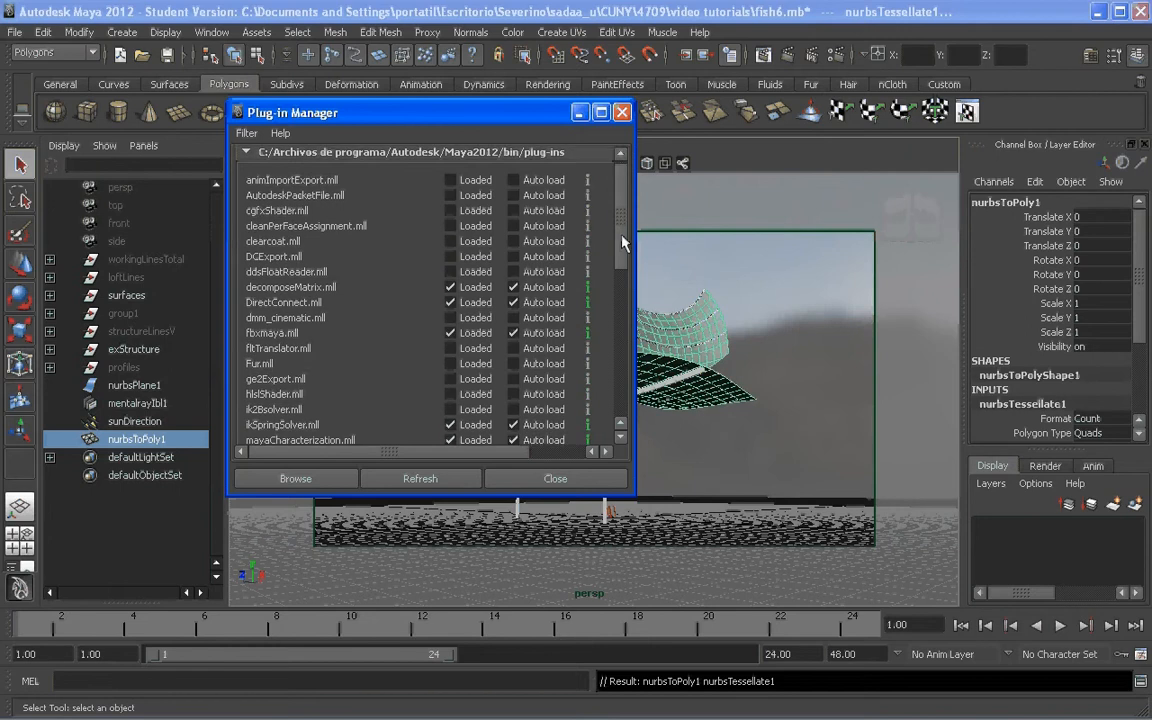
pyautogui.moveTo(622, 243); pyautogui.dragTo(623, 335)
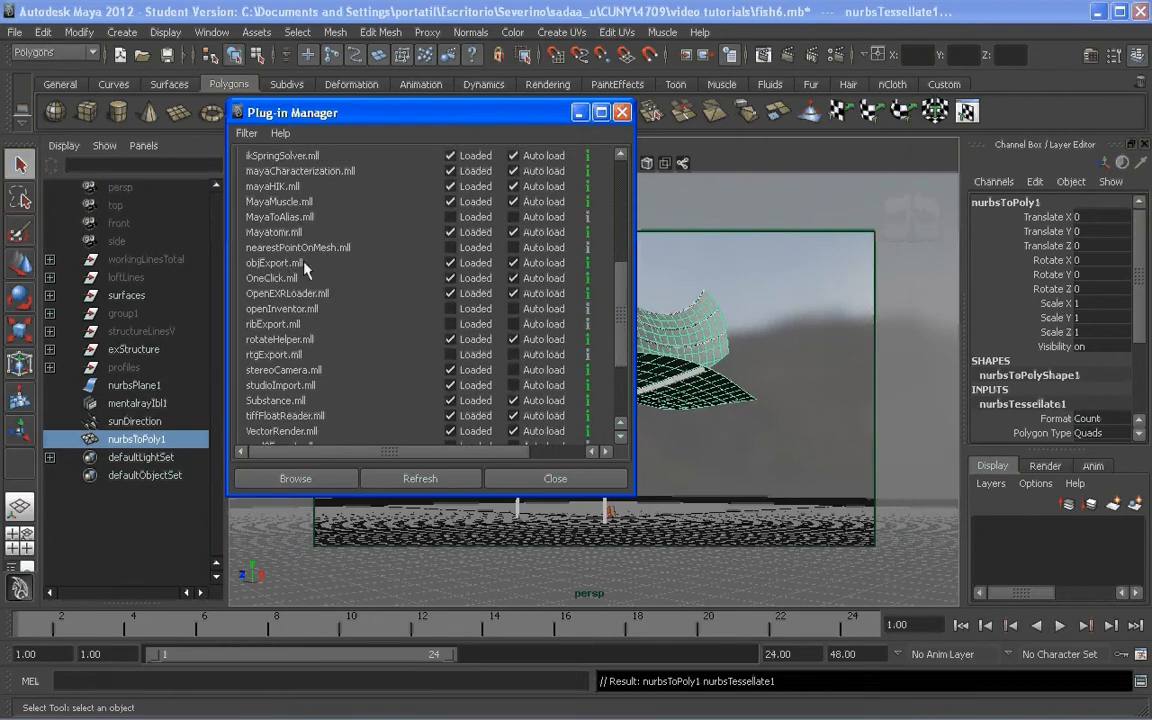
pyautogui.click(450, 262)
pyautogui.click(622, 117)
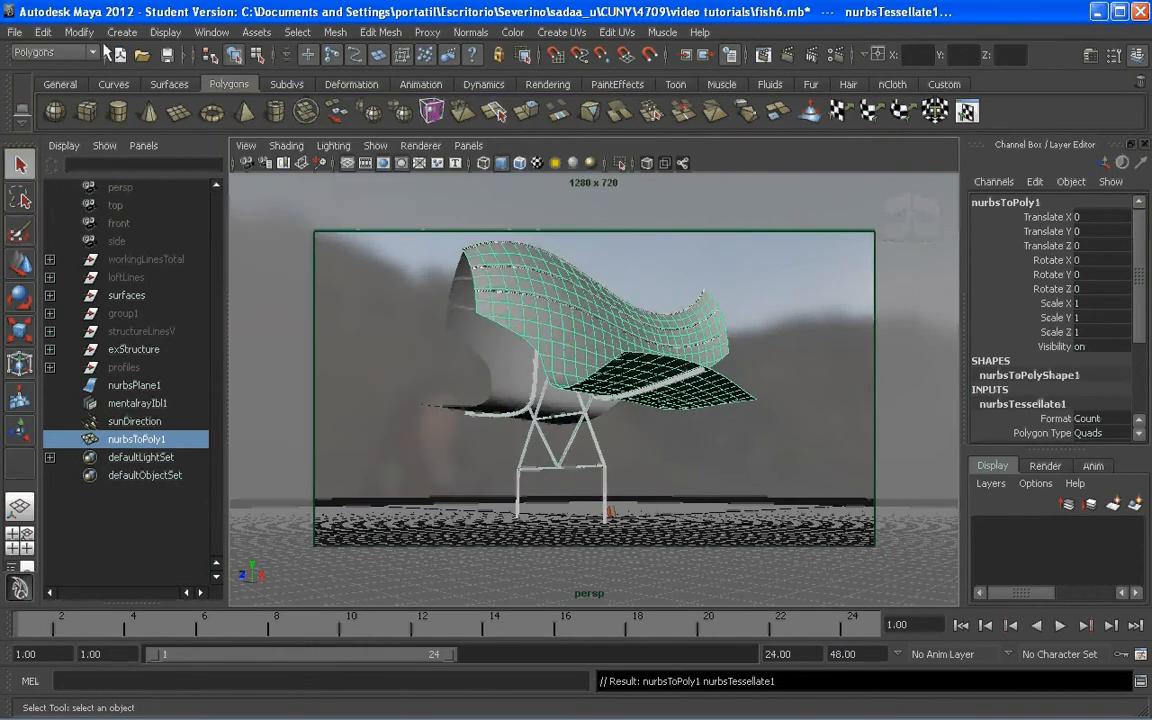
# Step: Export the selected polygon mesh to the Escritorio folder as an OBJexport file named 1
pyautogui.click(545, 329)
pyautogui.click(80, 32)
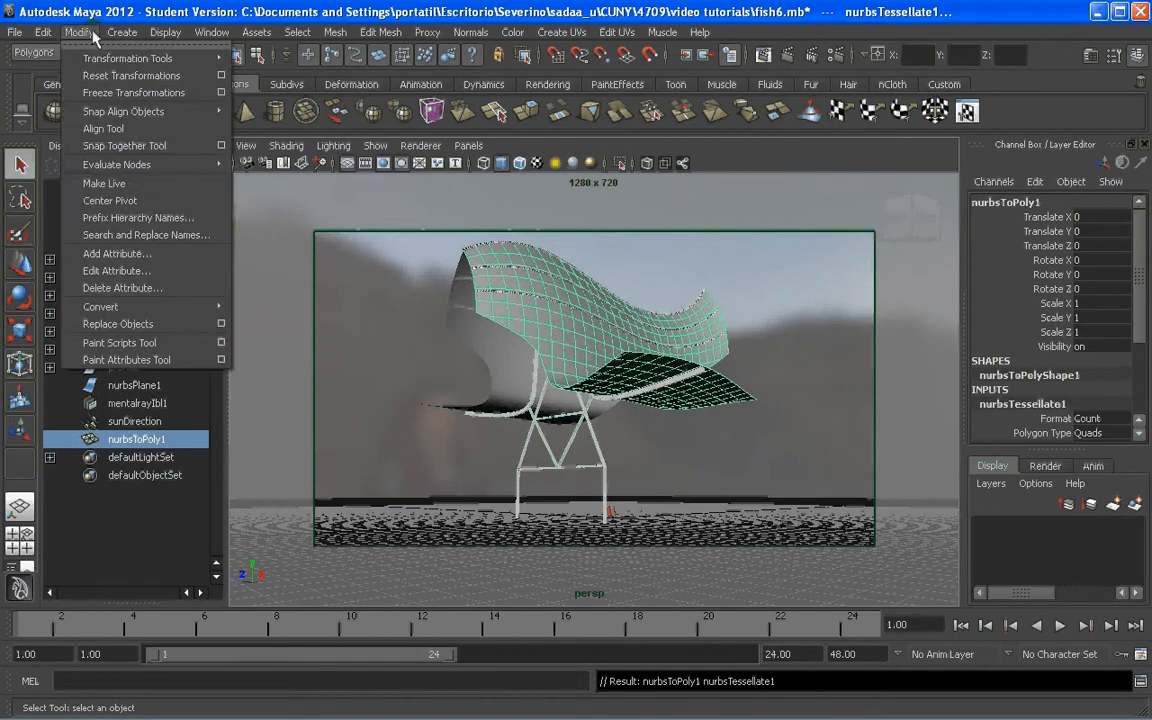
pyautogui.moveTo(34, 35)
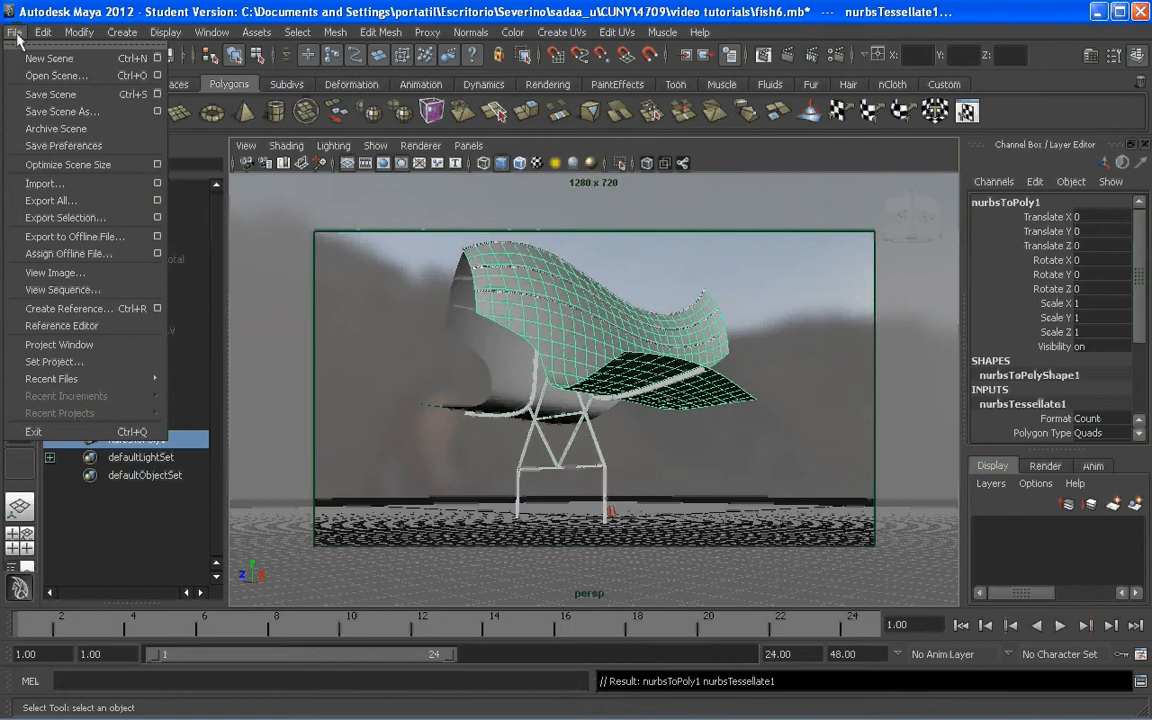
pyautogui.click(73, 219)
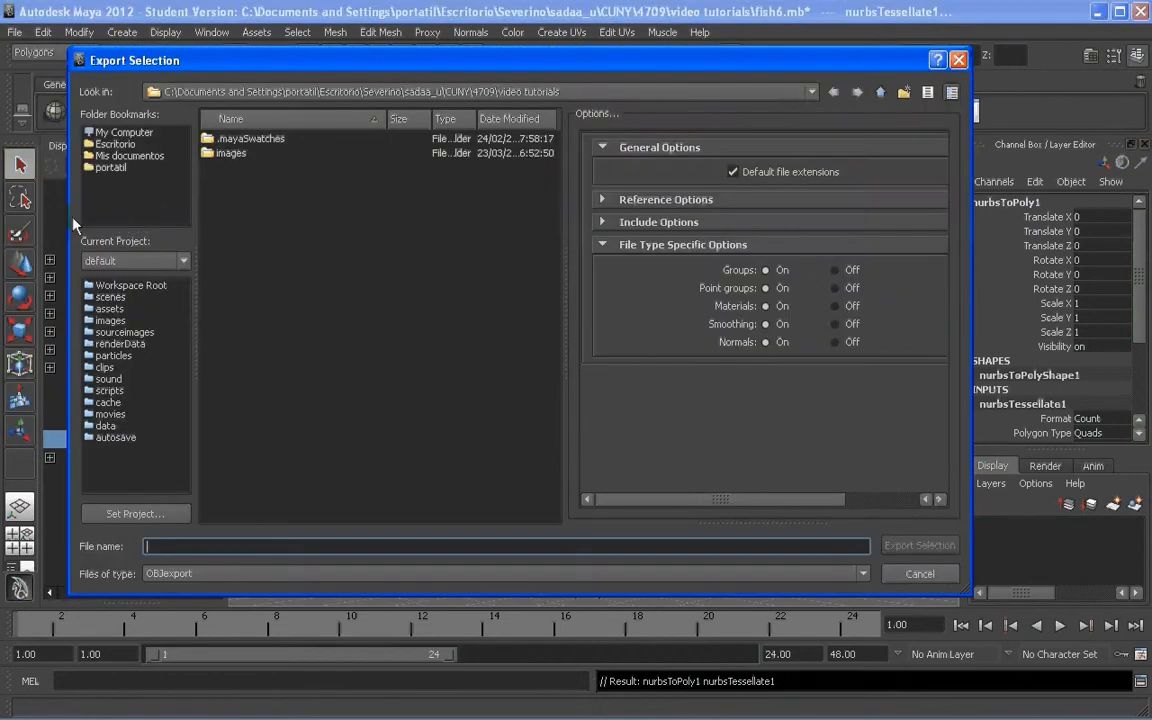
pyautogui.click(105, 145)
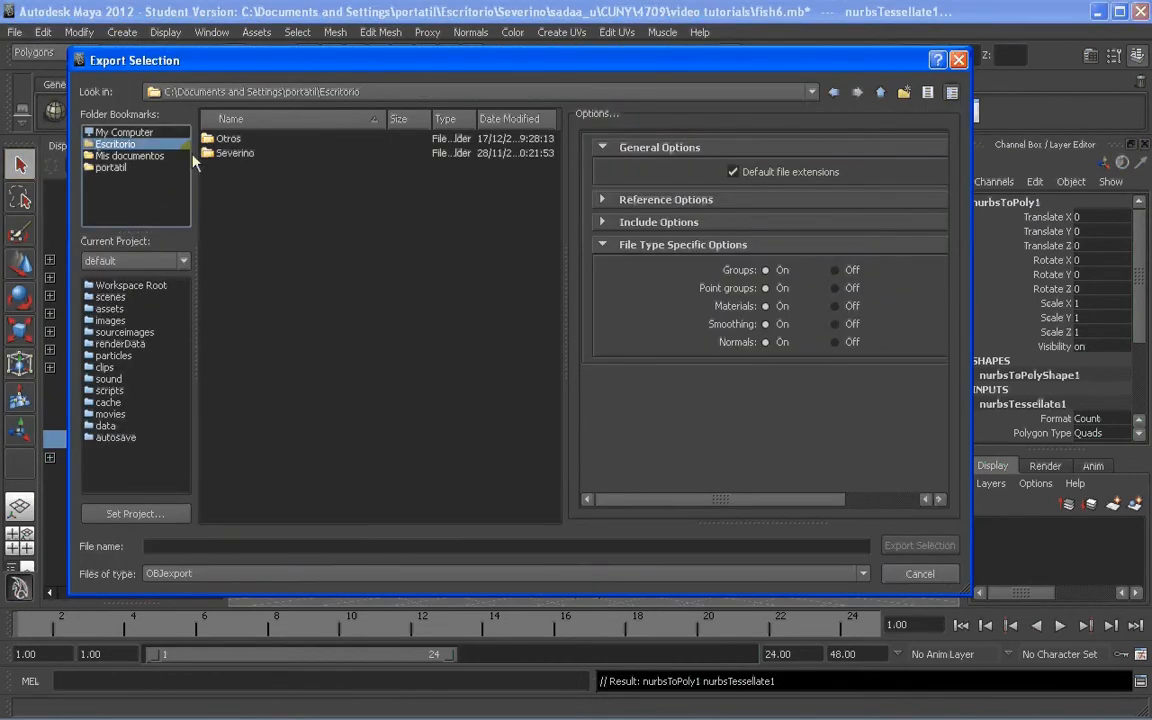
pyautogui.click(224, 543)
pyautogui.write('1')
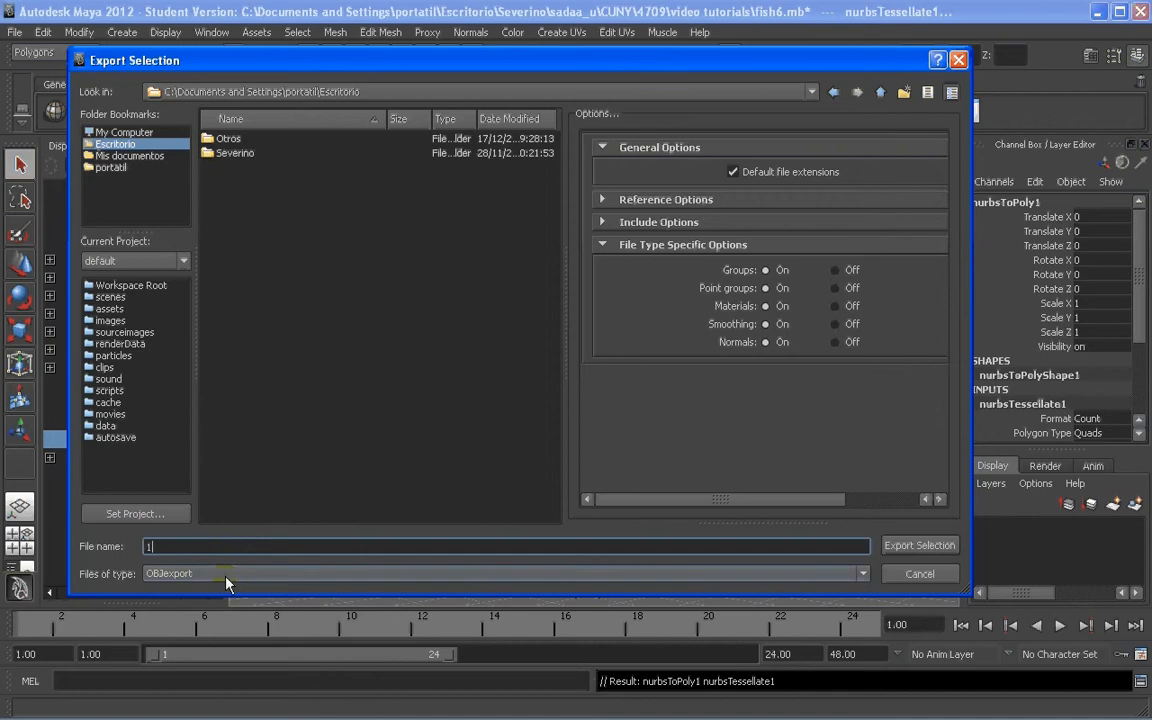
pyautogui.click(226, 575)
pyautogui.click(220, 610)
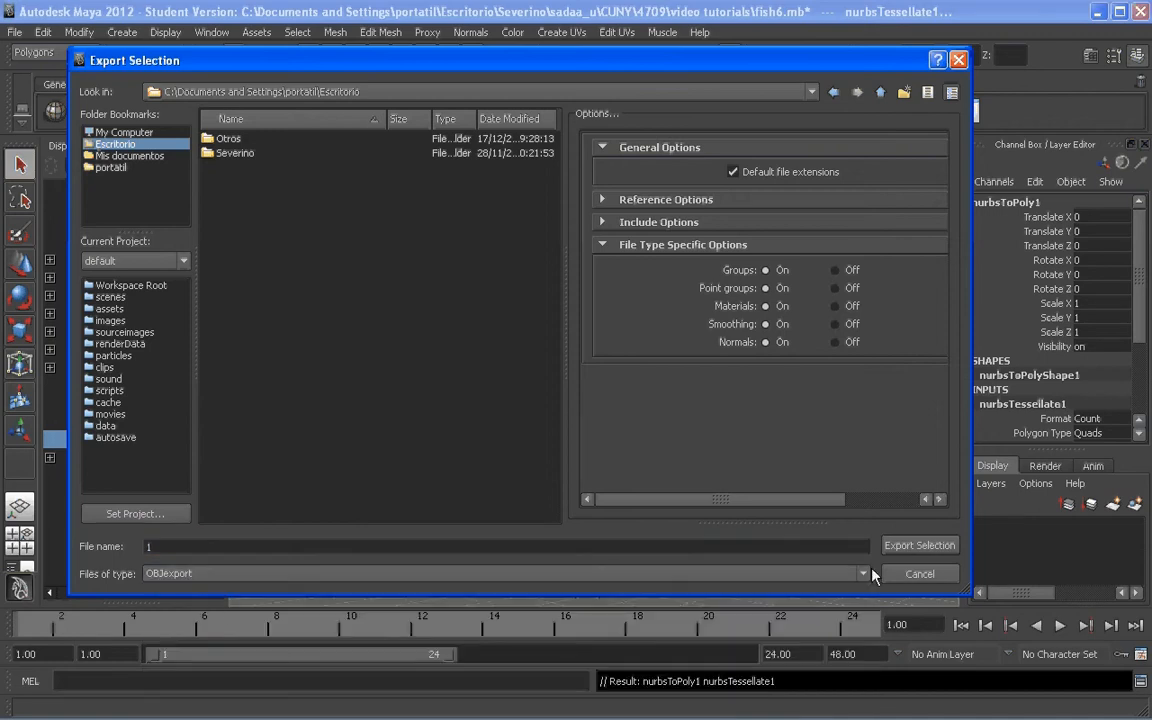
pyautogui.click(918, 545)
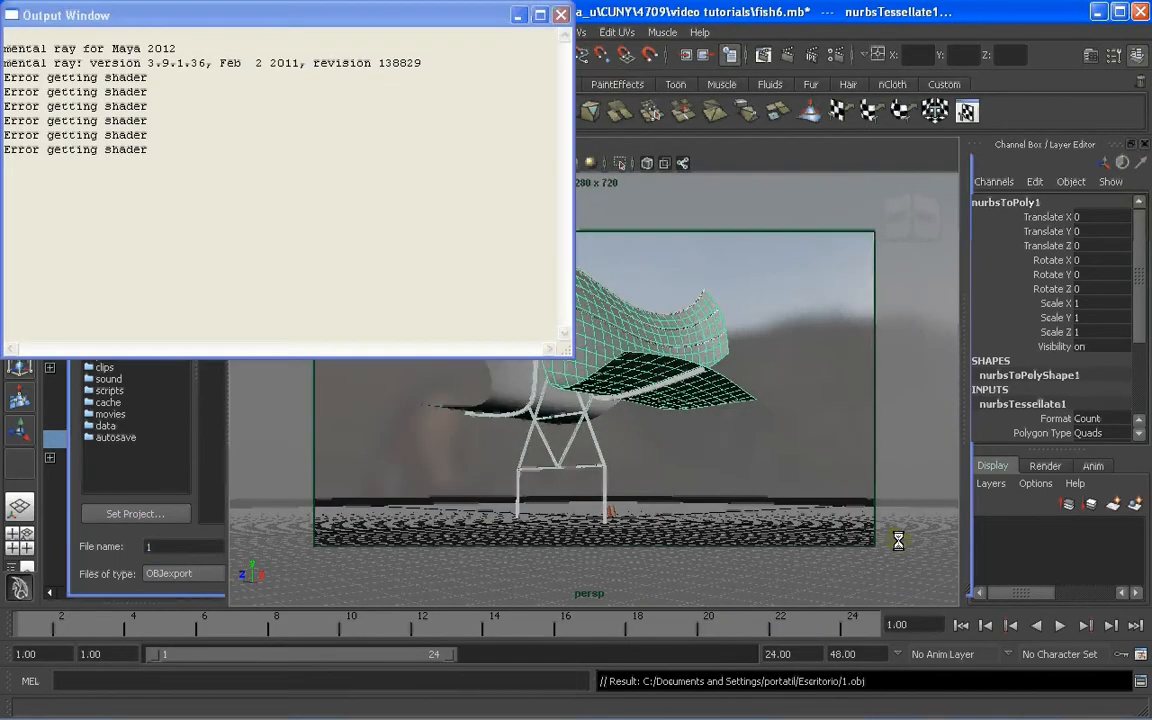
pyautogui.click(562, 15)
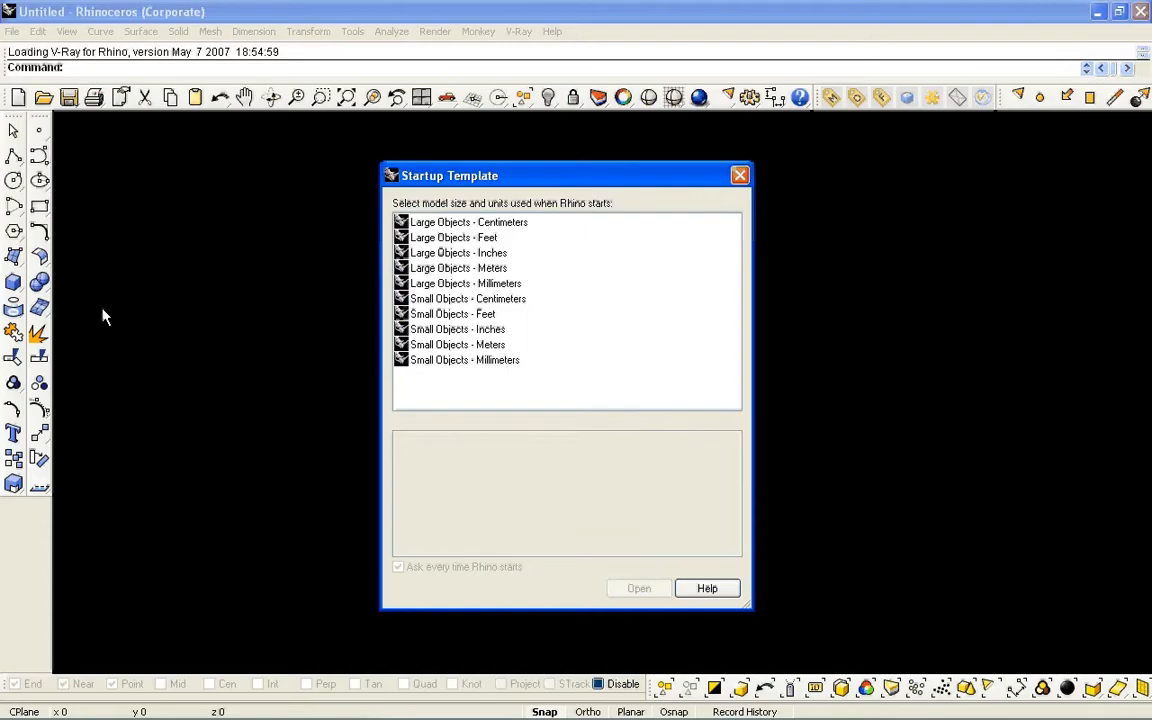
# Step: Switch to Rhinoceros, dismiss the startup template choice, and browse to the Escritorio folder for a model to open
pyautogui.click(739, 176)
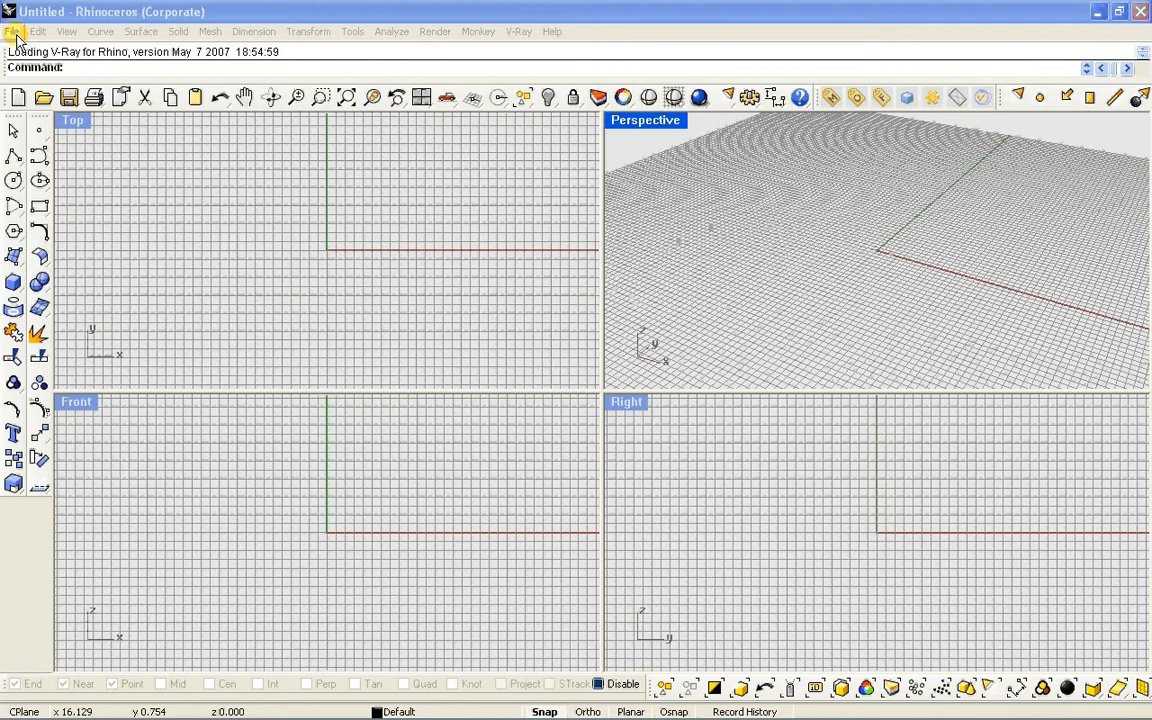
pyautogui.click(13, 32)
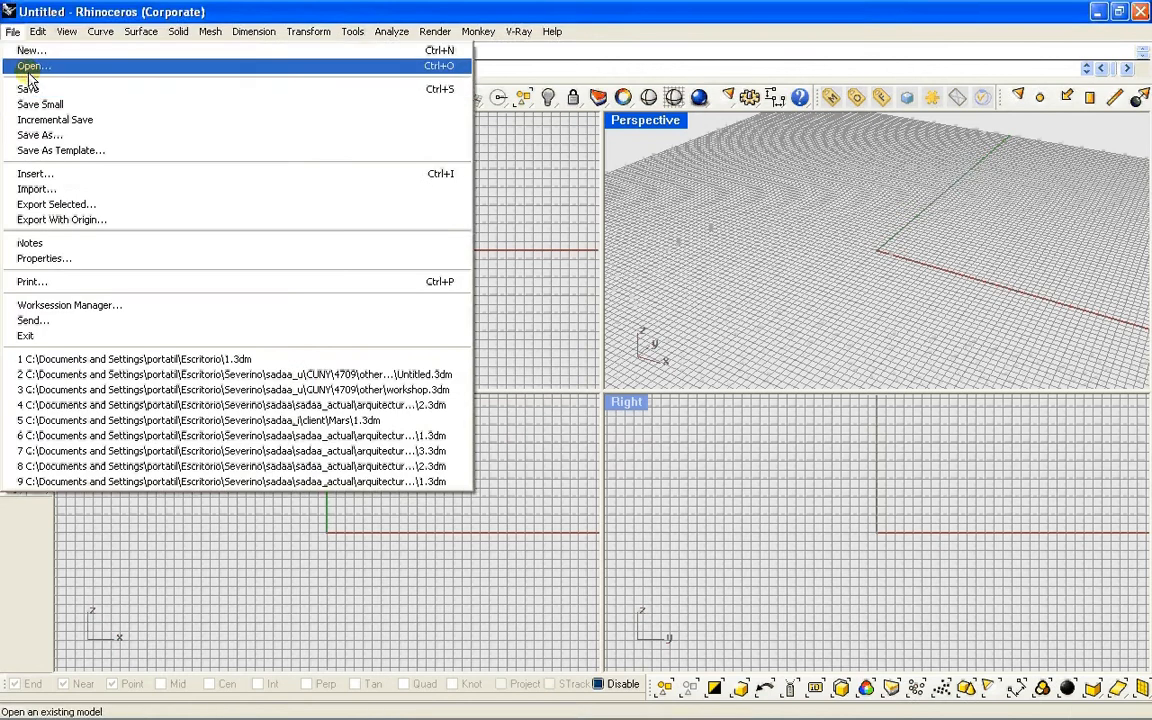
pyautogui.click(29, 70)
pyautogui.doubleClick(370, 305)
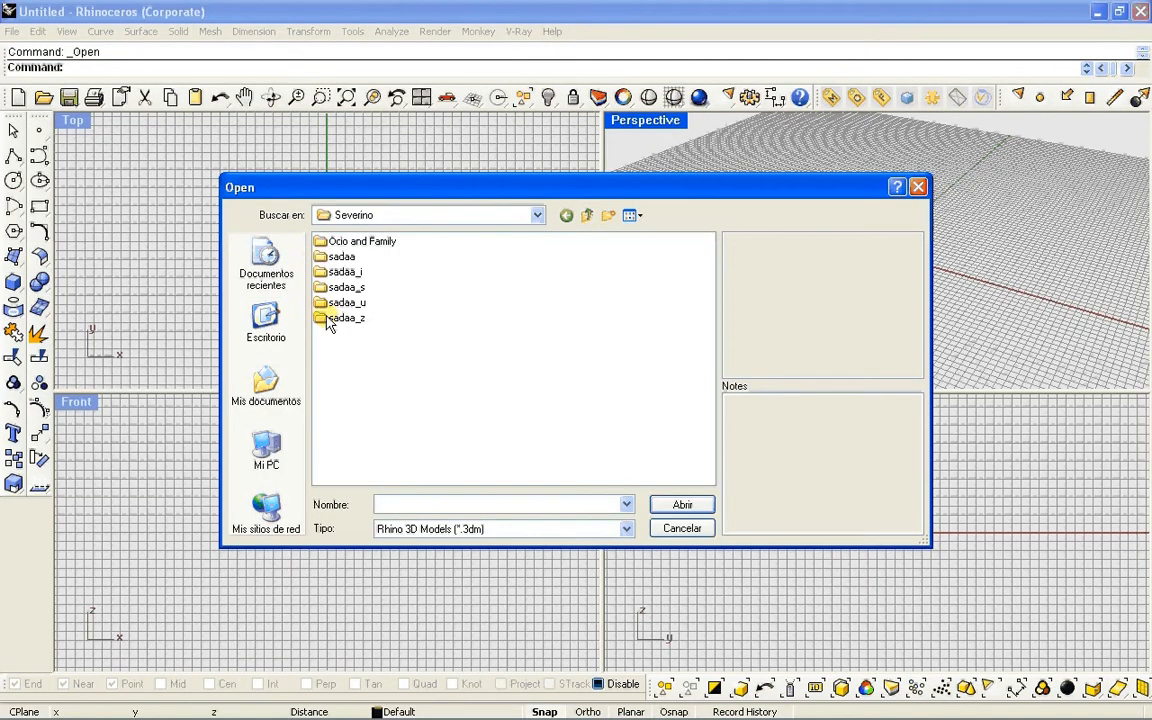
pyautogui.click(348, 258)
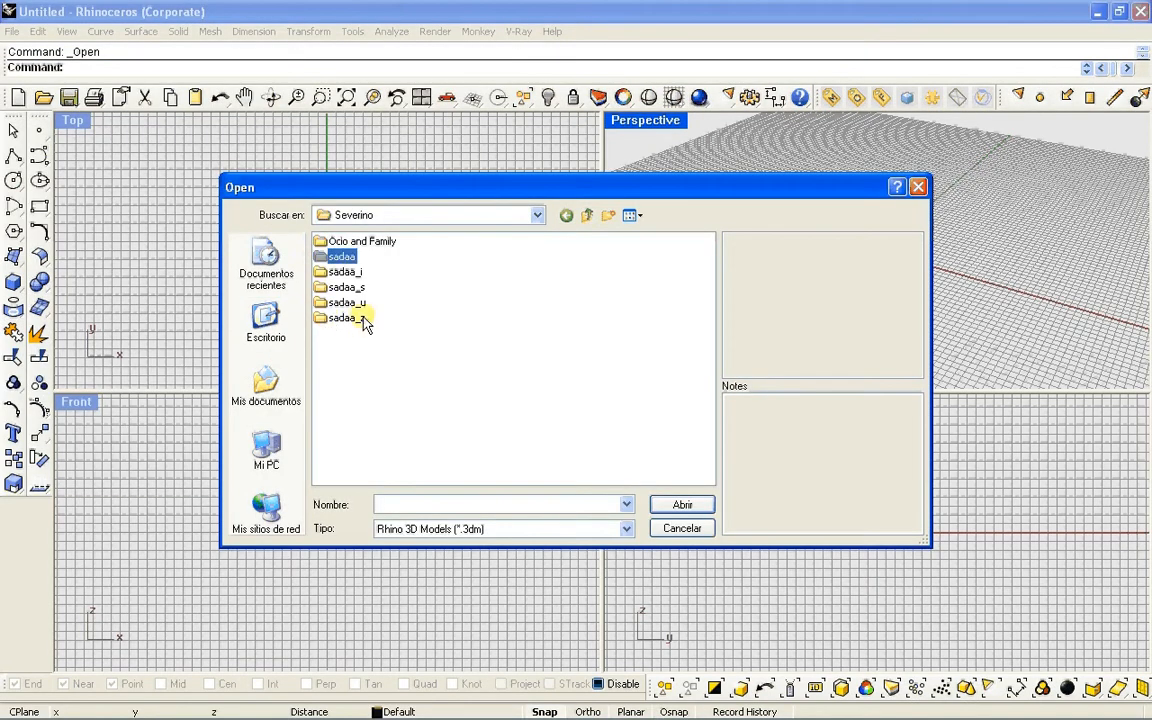
pyautogui.click(358, 304)
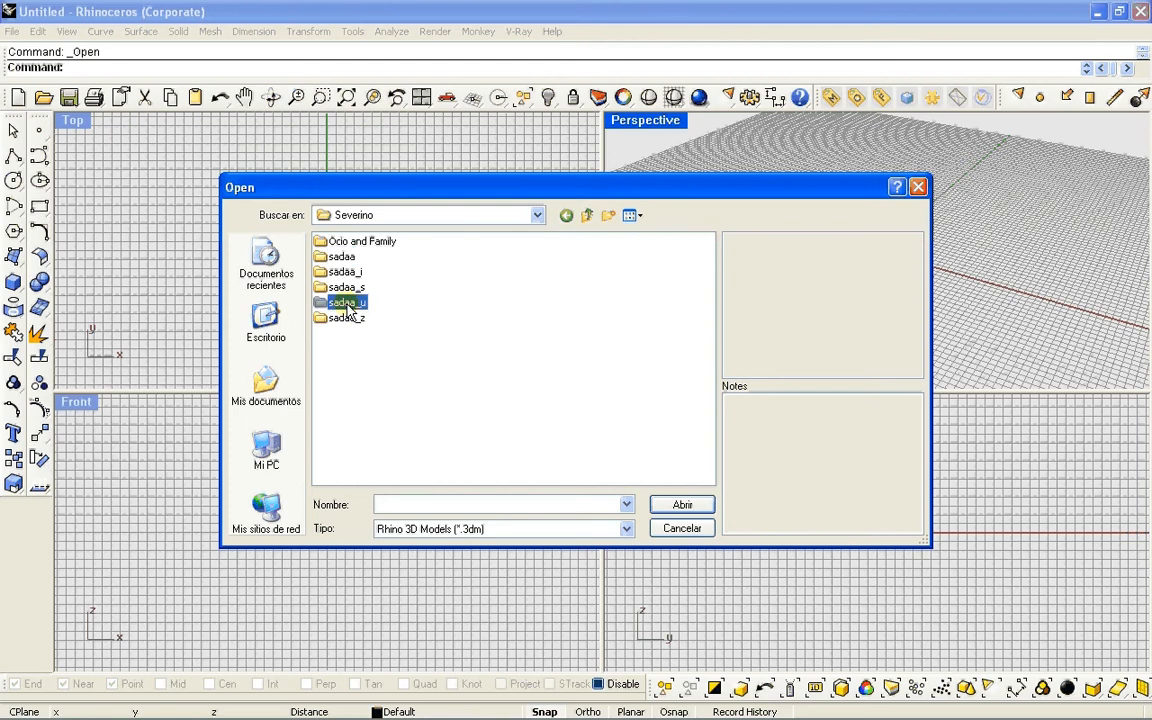
pyautogui.click(266, 322)
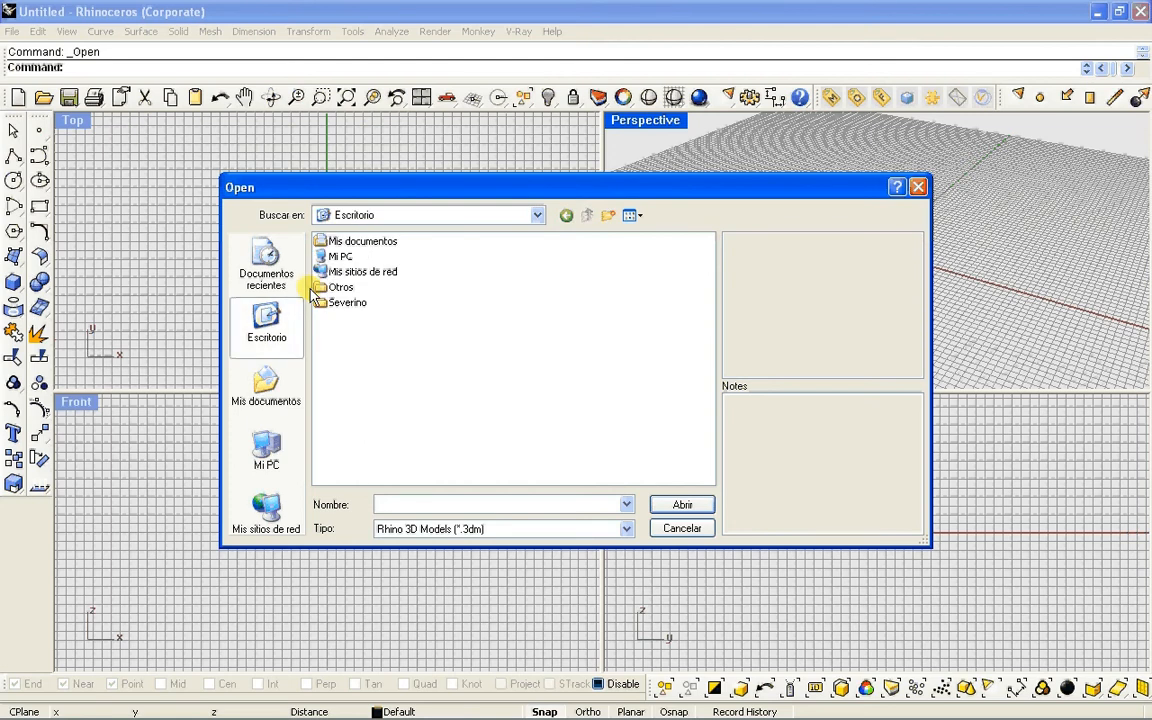
# Step: Widen the file type filter to all supported formats and open the OBJ file 1 from the Escritorio folder
pyautogui.click(434, 531)
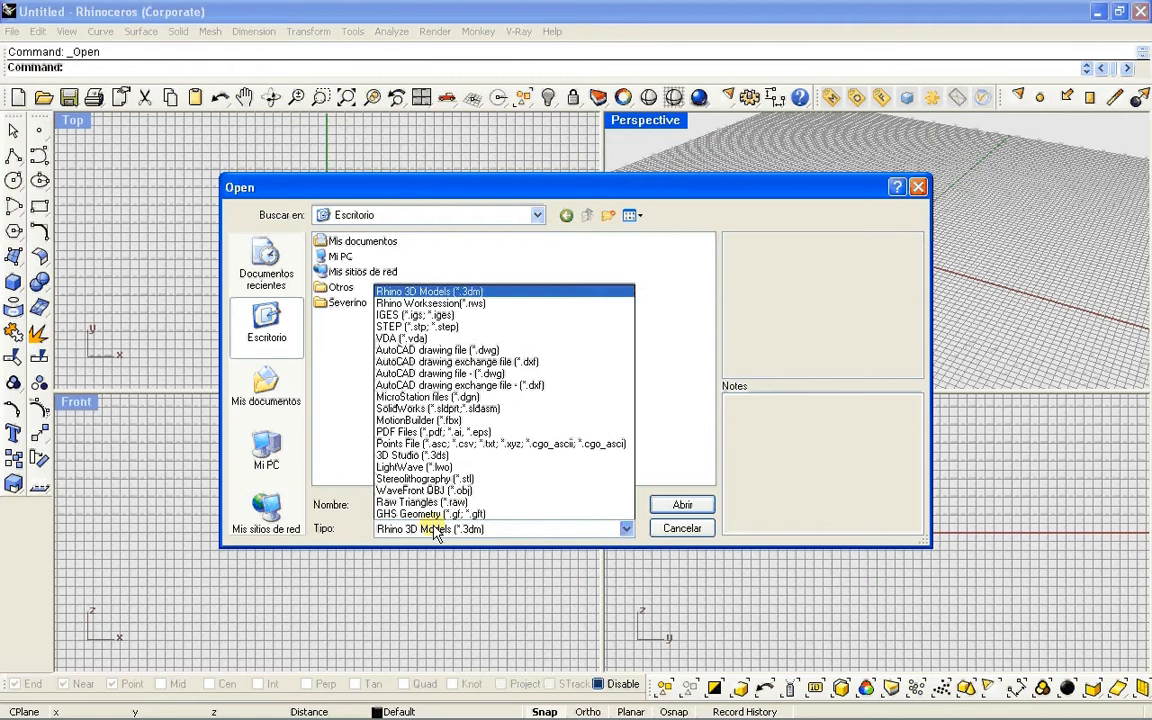
pyautogui.click(409, 515)
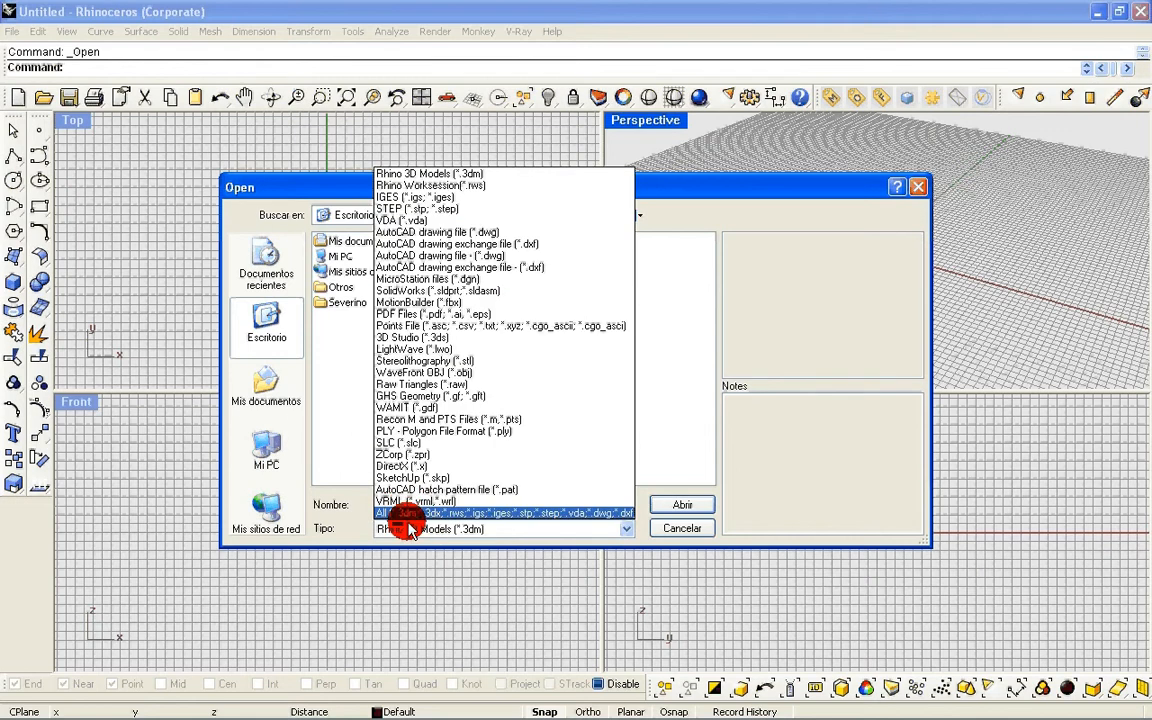
pyautogui.click(400, 533)
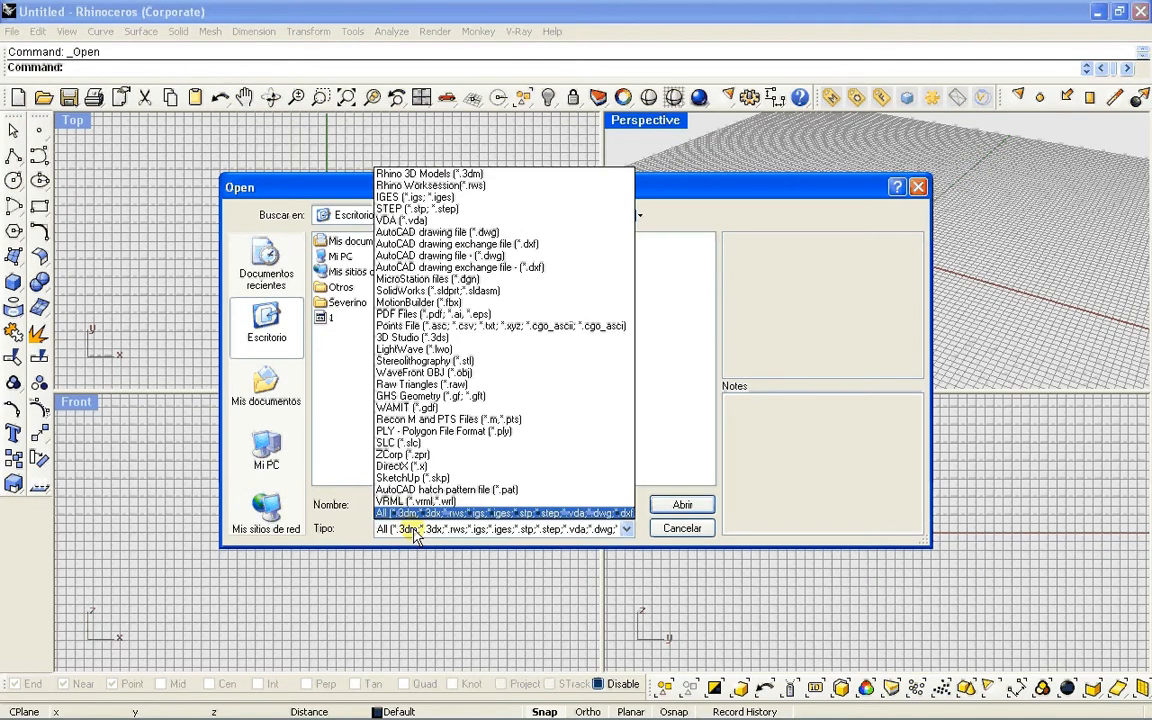
pyautogui.click(404, 532)
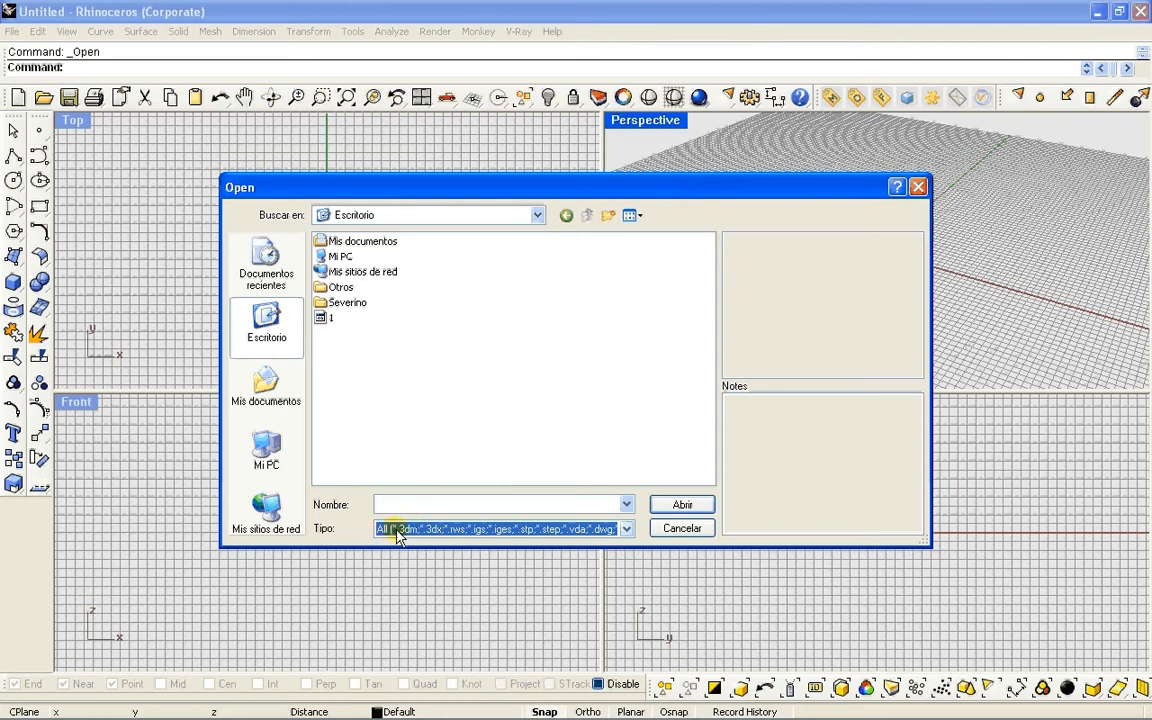
pyautogui.click(332, 318)
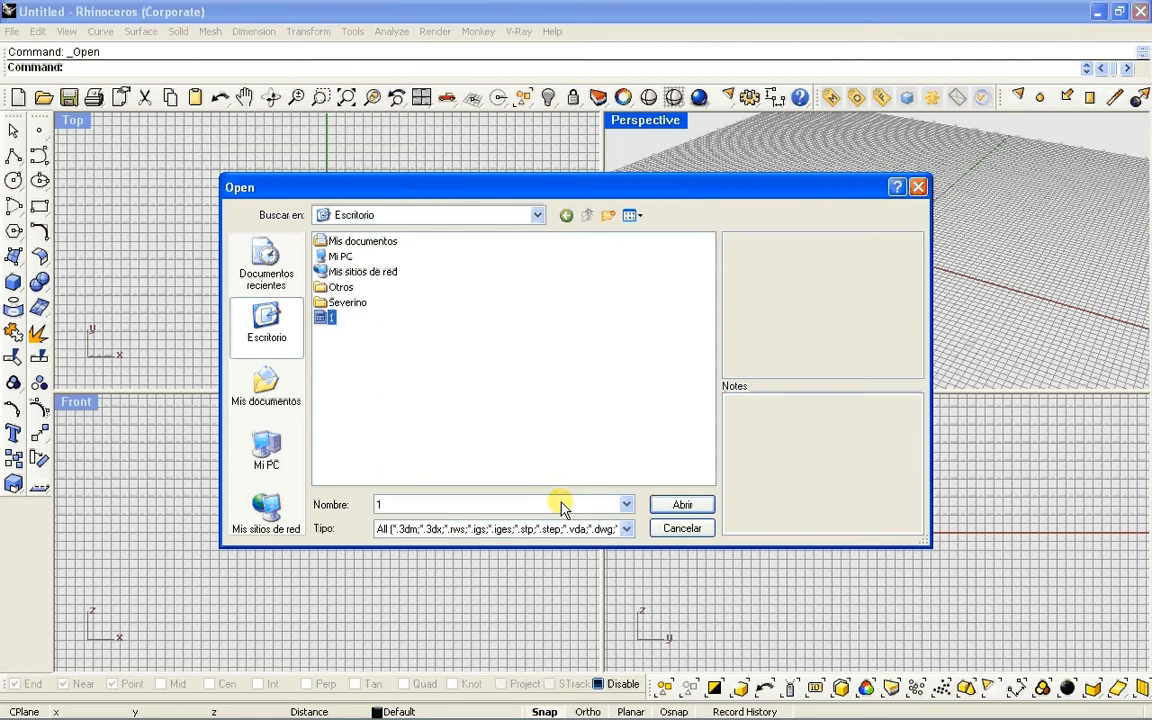
pyautogui.click(690, 506)
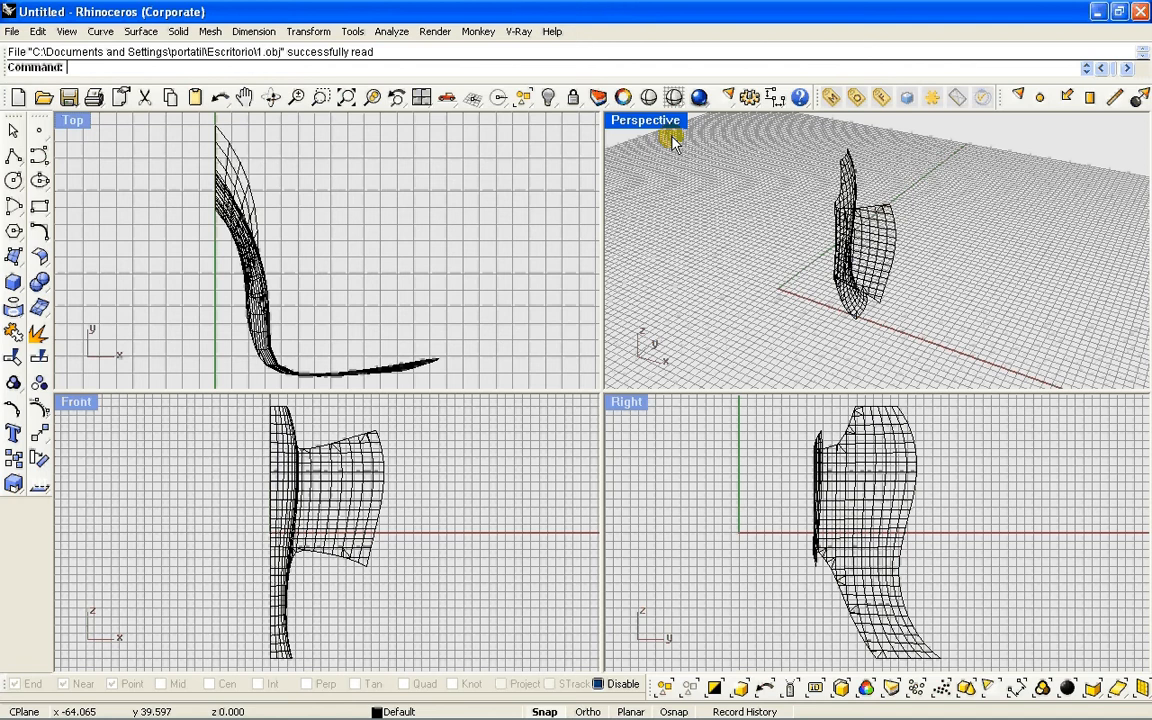
# Step: Rotate the imported meshes upright with Rotate3D, using an axis from 0,0,0 to -26,0,0 and reference points on the Y and Z axes
pyautogui.doubleClick(650, 120)
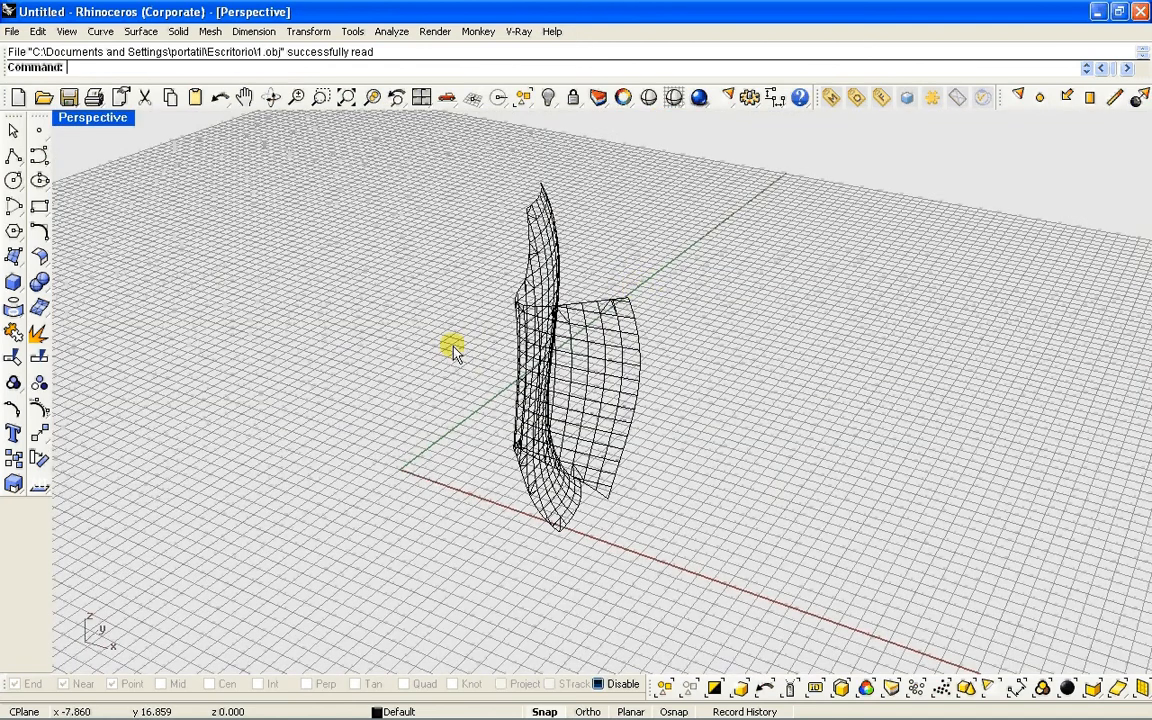
pyautogui.moveTo(432, 355); pyautogui.dragTo(386, 386, button='right')
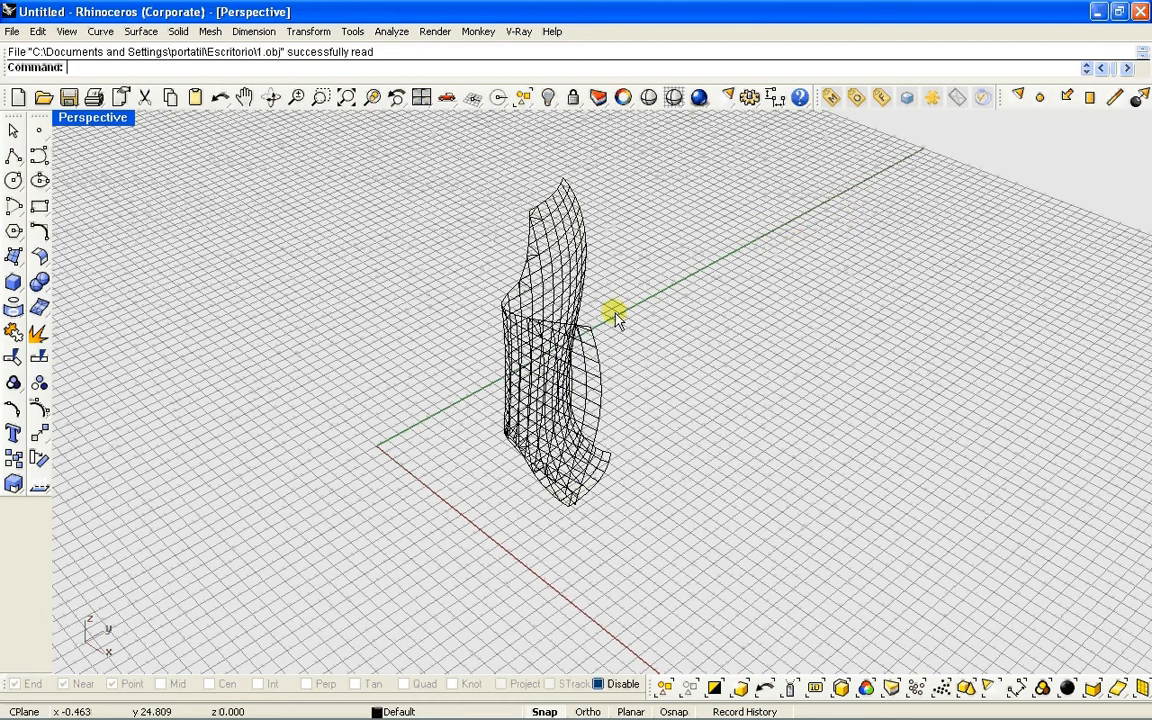
pyautogui.click(446, 345)
pyautogui.moveTo(446, 345); pyautogui.dragTo(381, 372, button='right')
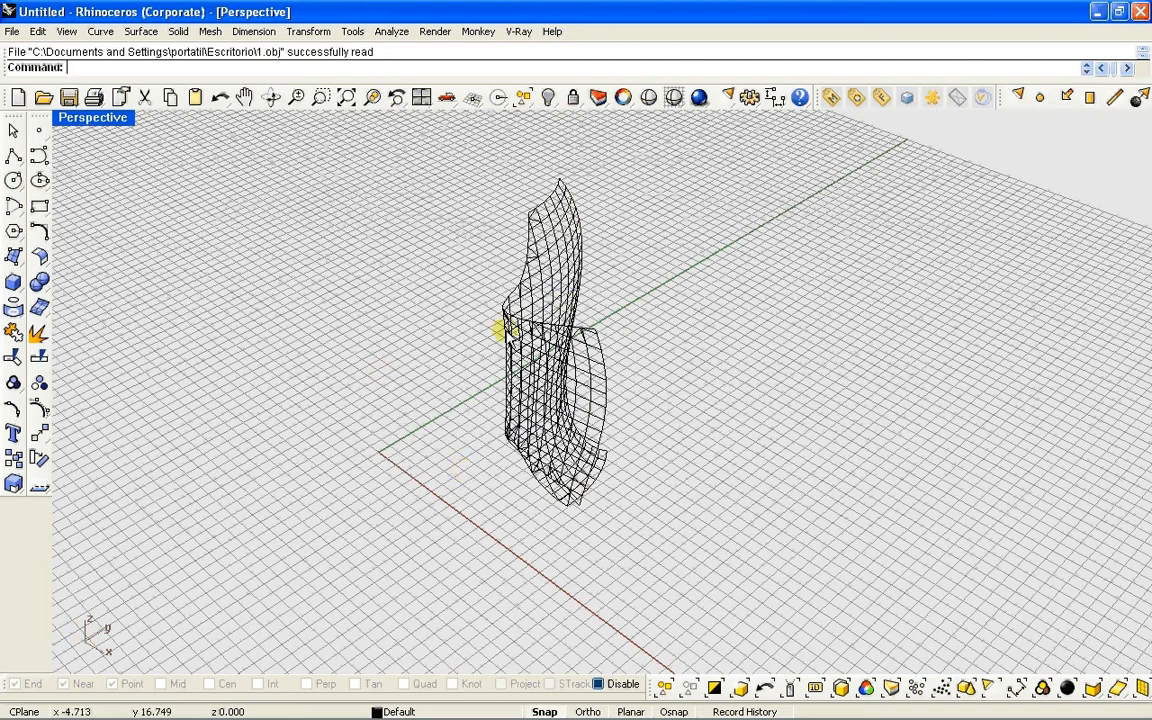
pyautogui.click(508, 331)
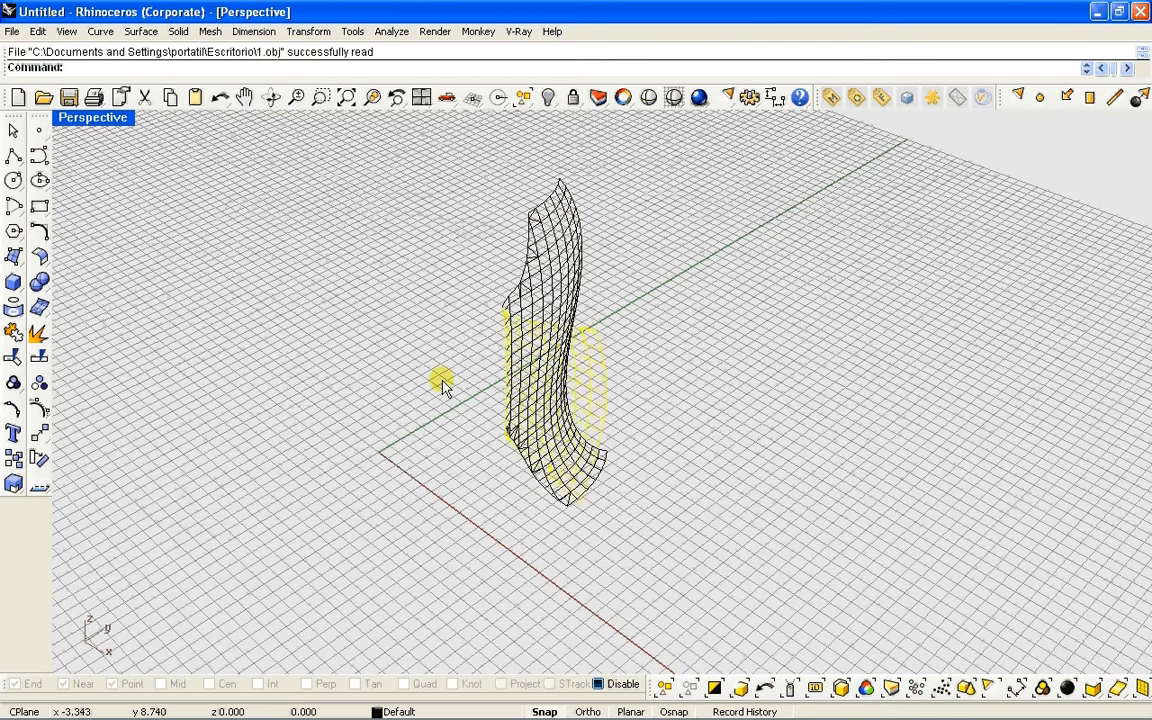
pyautogui.write('Rotate3D')
pyautogui.press('Return')
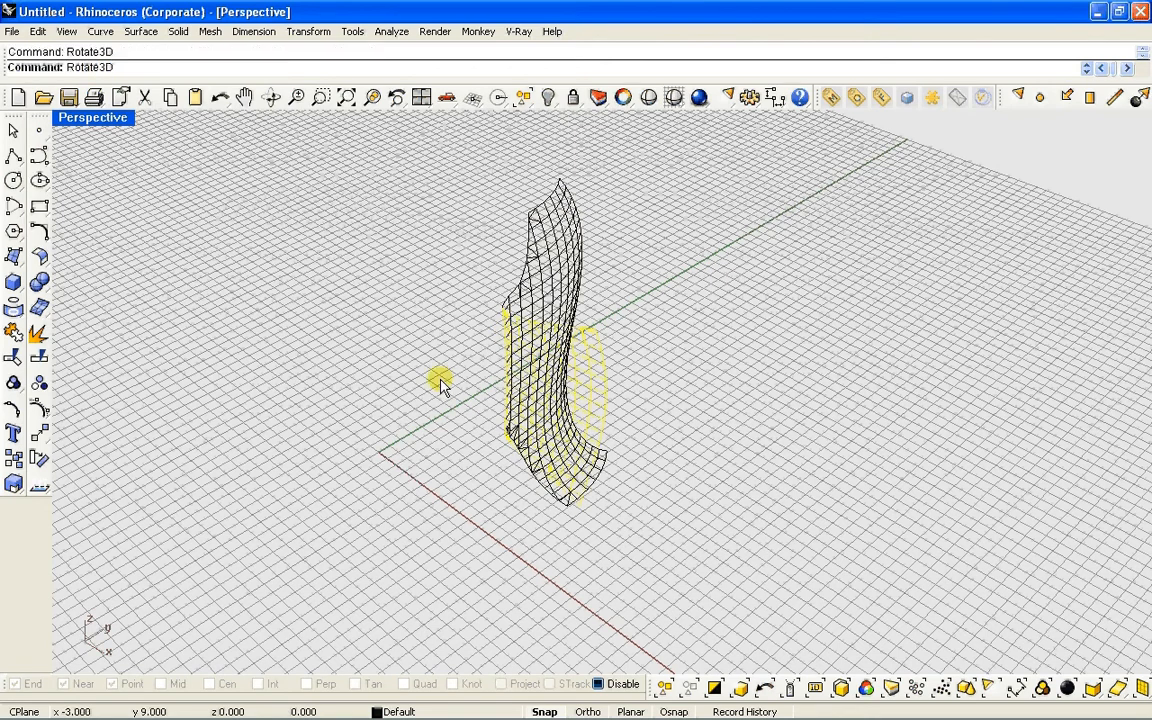
pyautogui.click(399, 440)
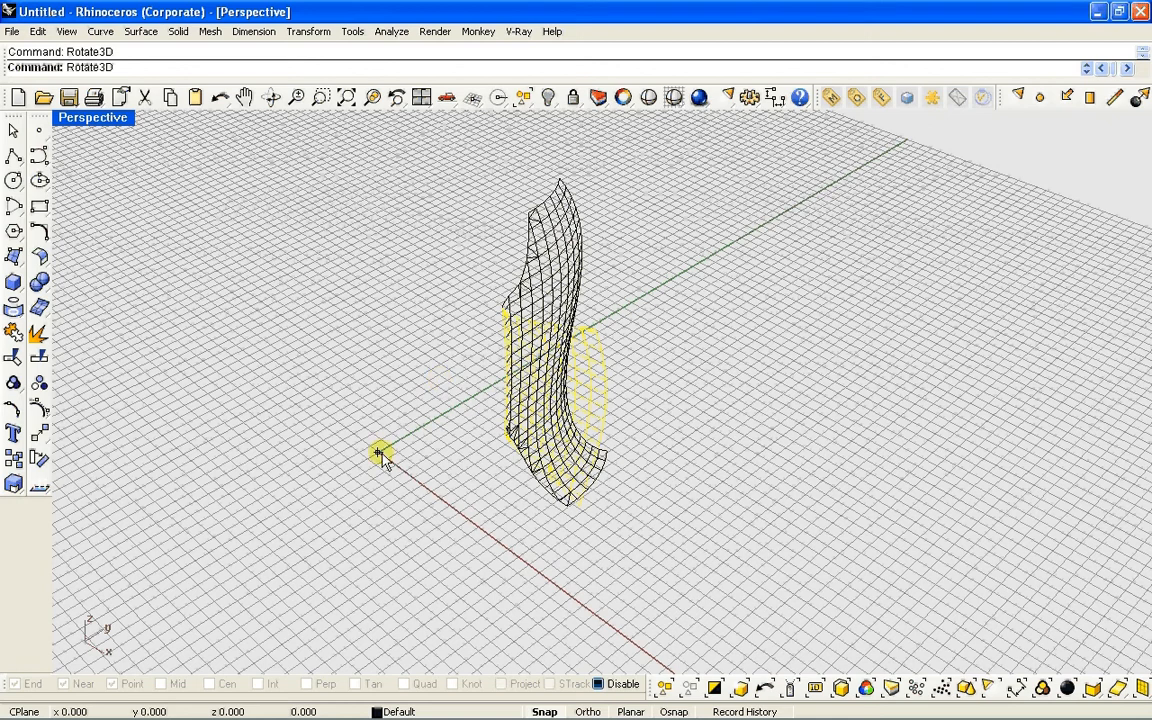
pyautogui.click(379, 453)
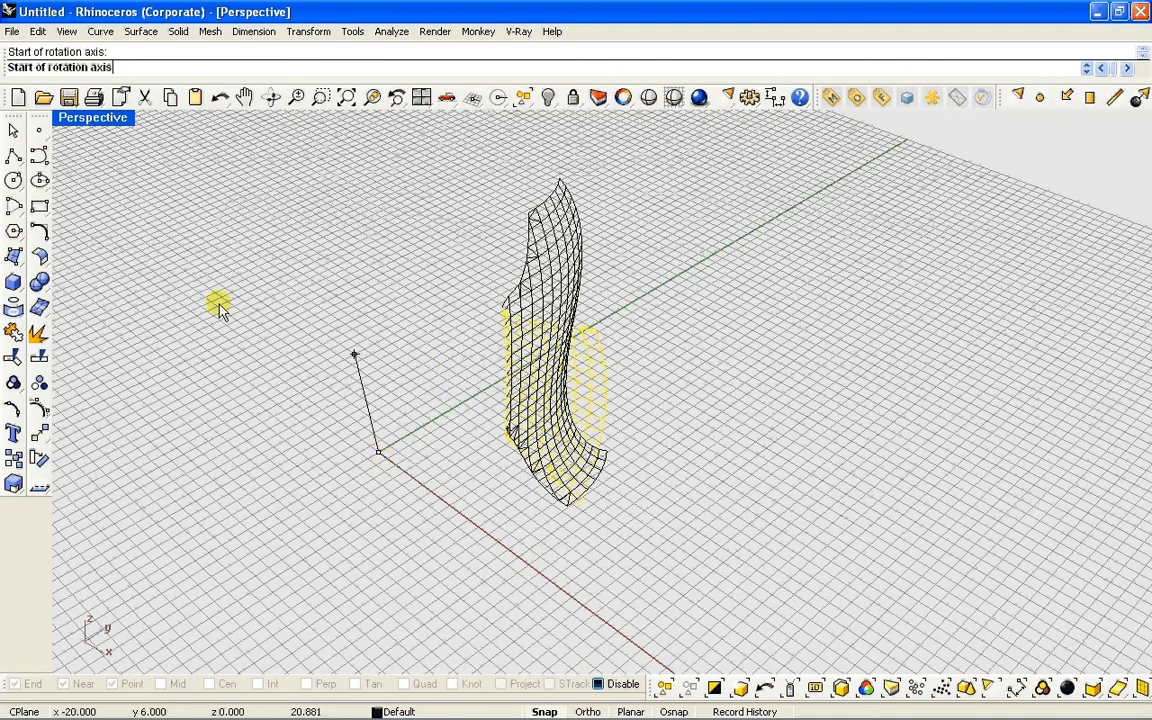
pyautogui.click(209, 306)
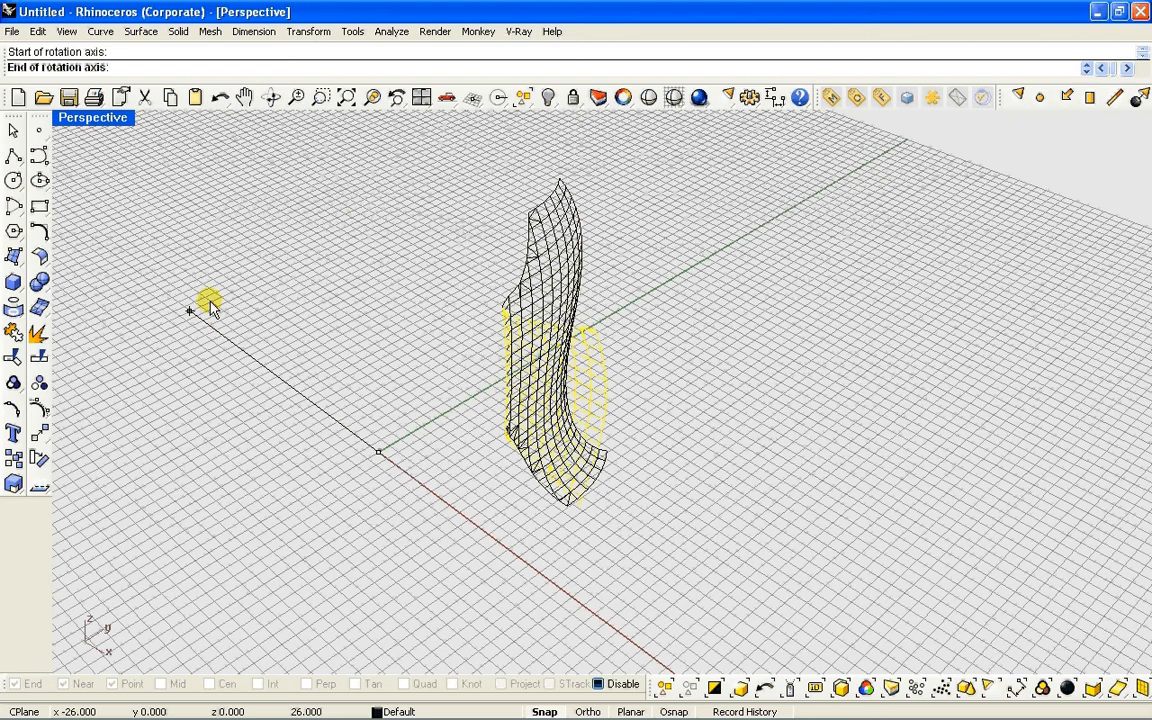
pyautogui.click(210, 302)
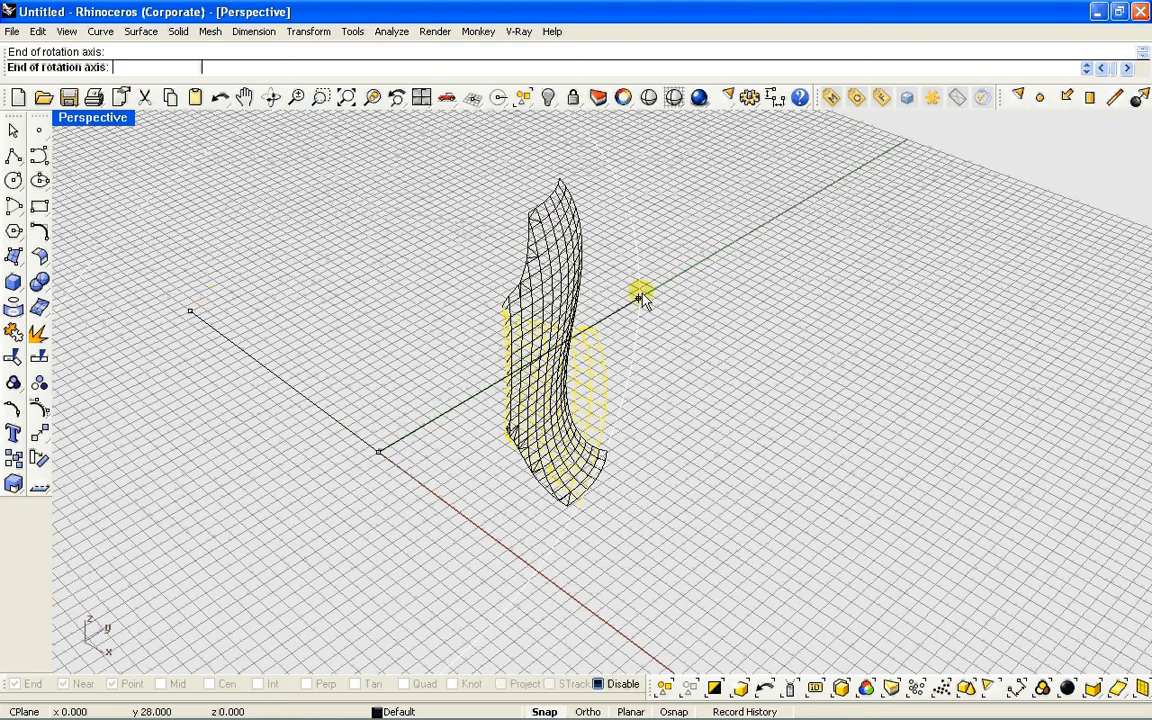
pyautogui.click(640, 299)
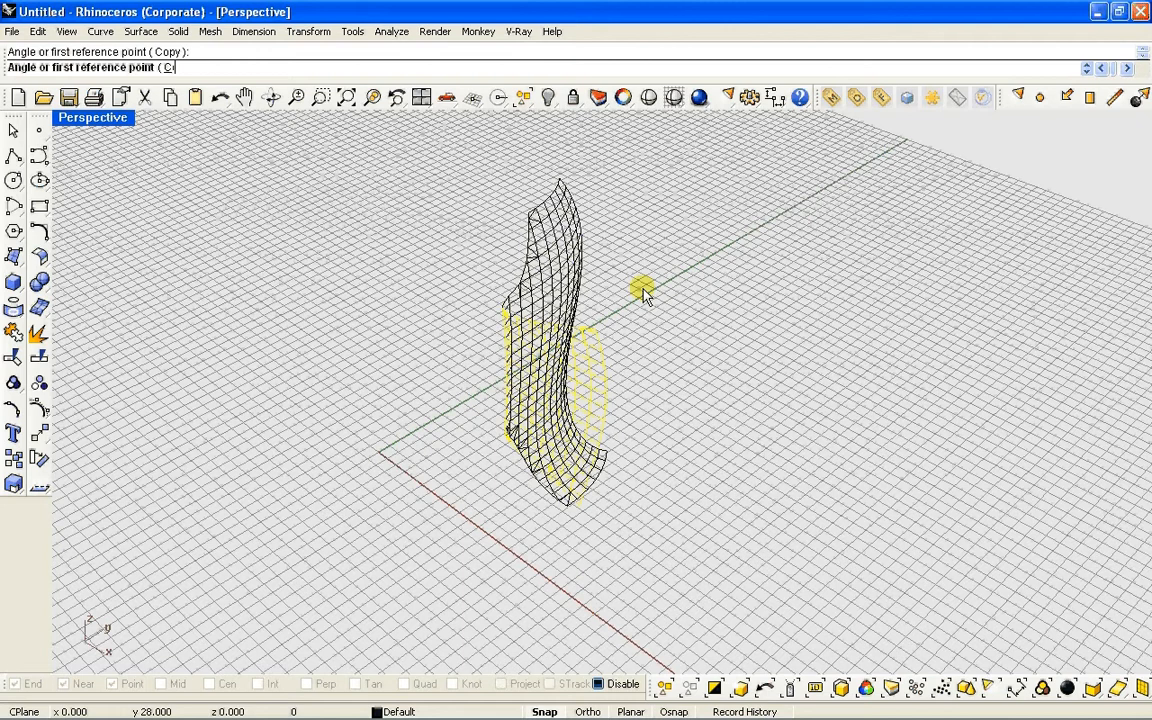
pyautogui.click(404, 219)
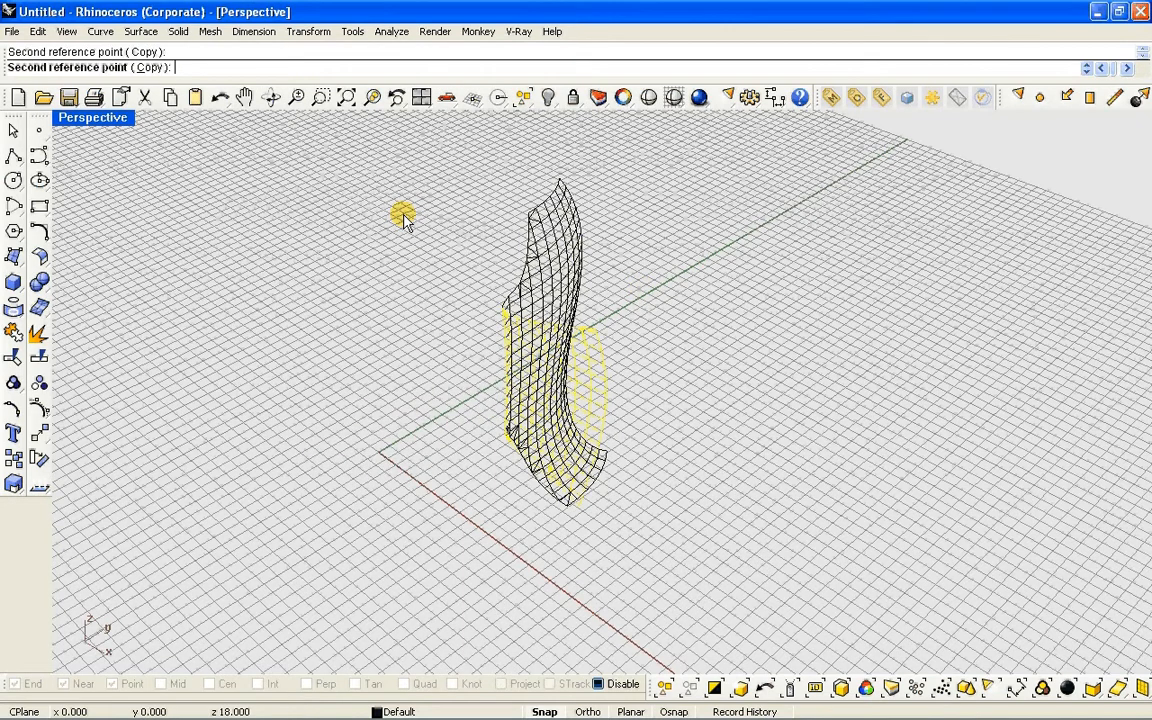
pyautogui.click(571, 489)
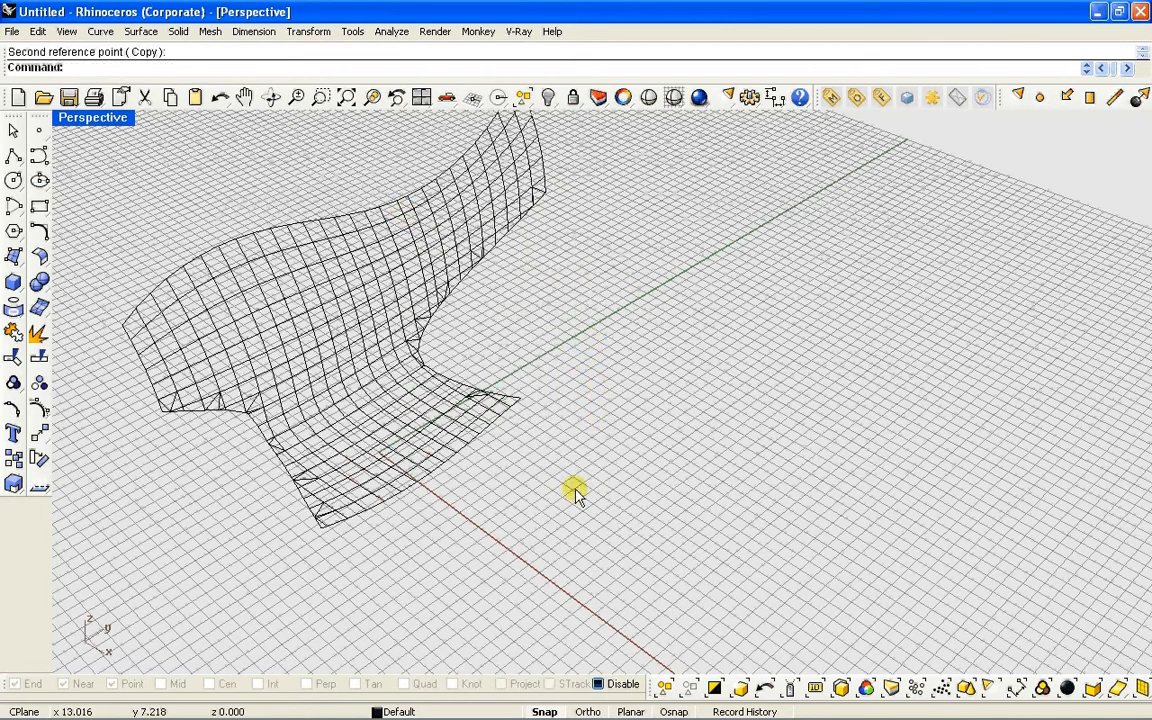
# Step: Convert the rotated meshes to NURBS surfaces with the mesh-to-NURBS command
pyautogui.doubleClick(120, 120)
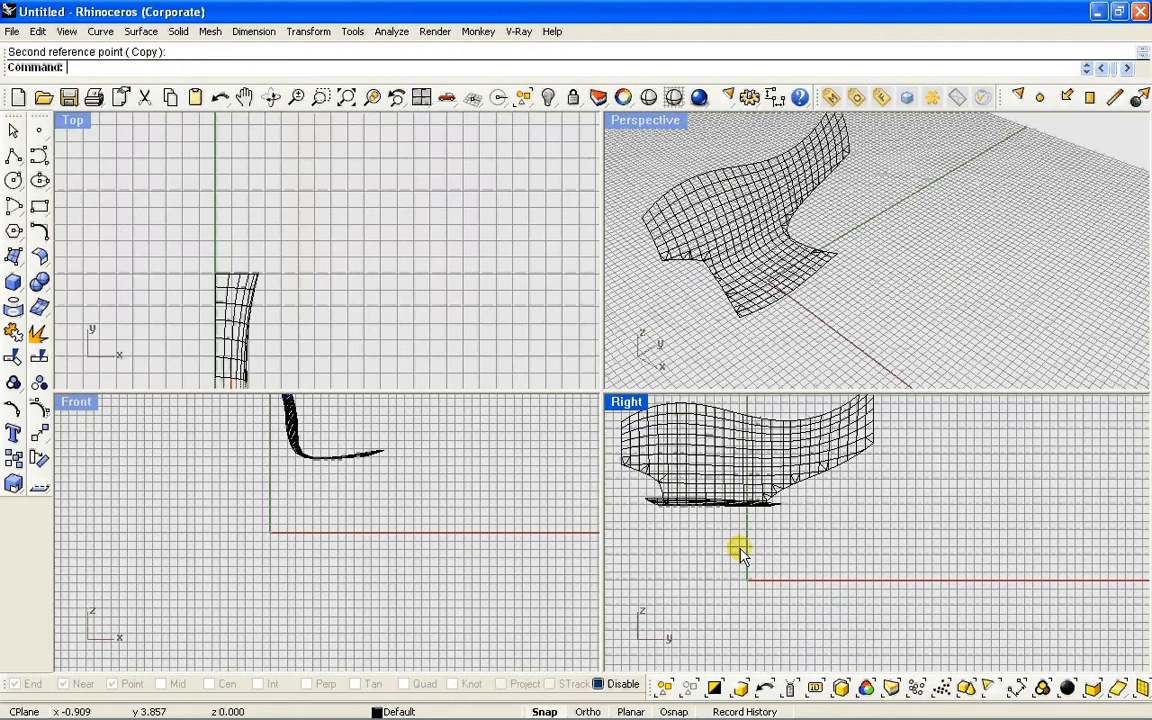
pyautogui.moveTo(738, 545); pyautogui.dragTo(750, 578, button='right')
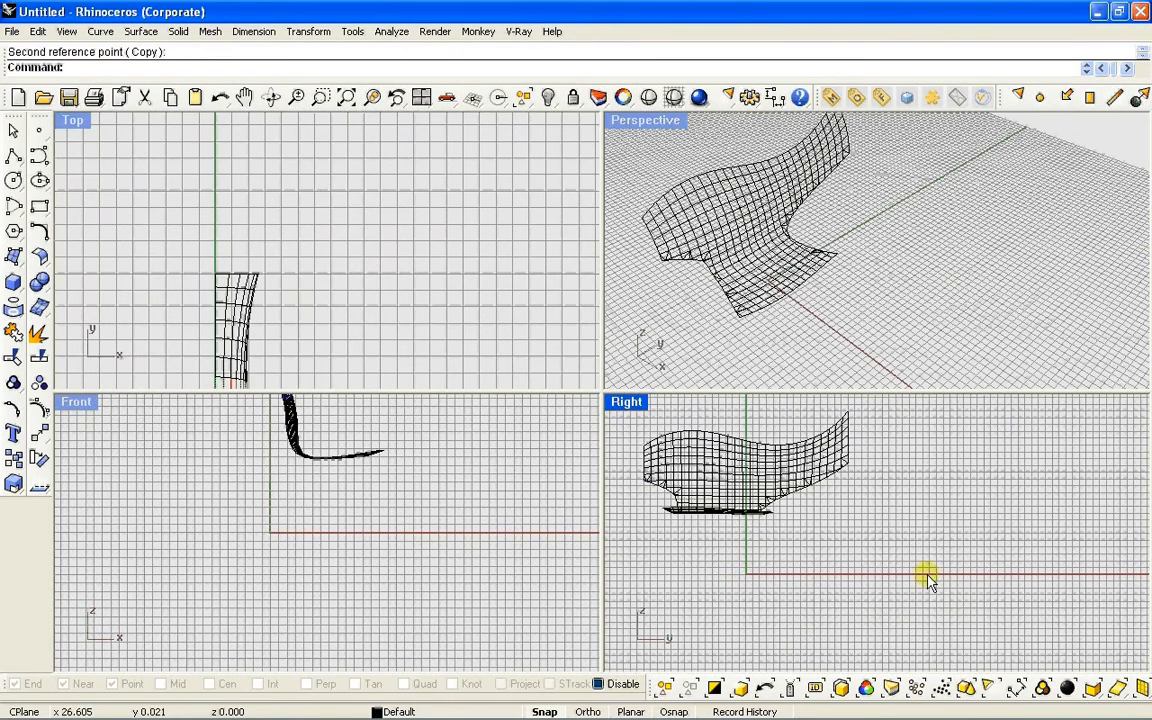
pyautogui.click(655, 121)
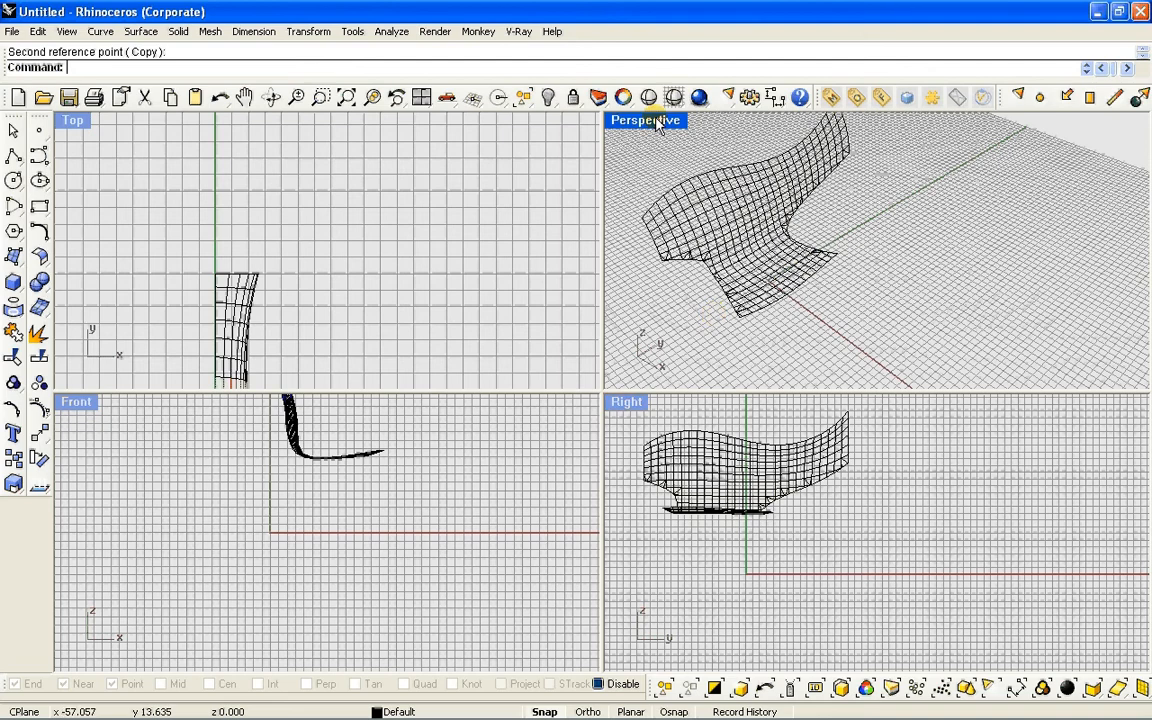
pyautogui.doubleClick(655, 121)
pyautogui.moveTo(537, 326); pyautogui.dragTo(441, 410, button='right')
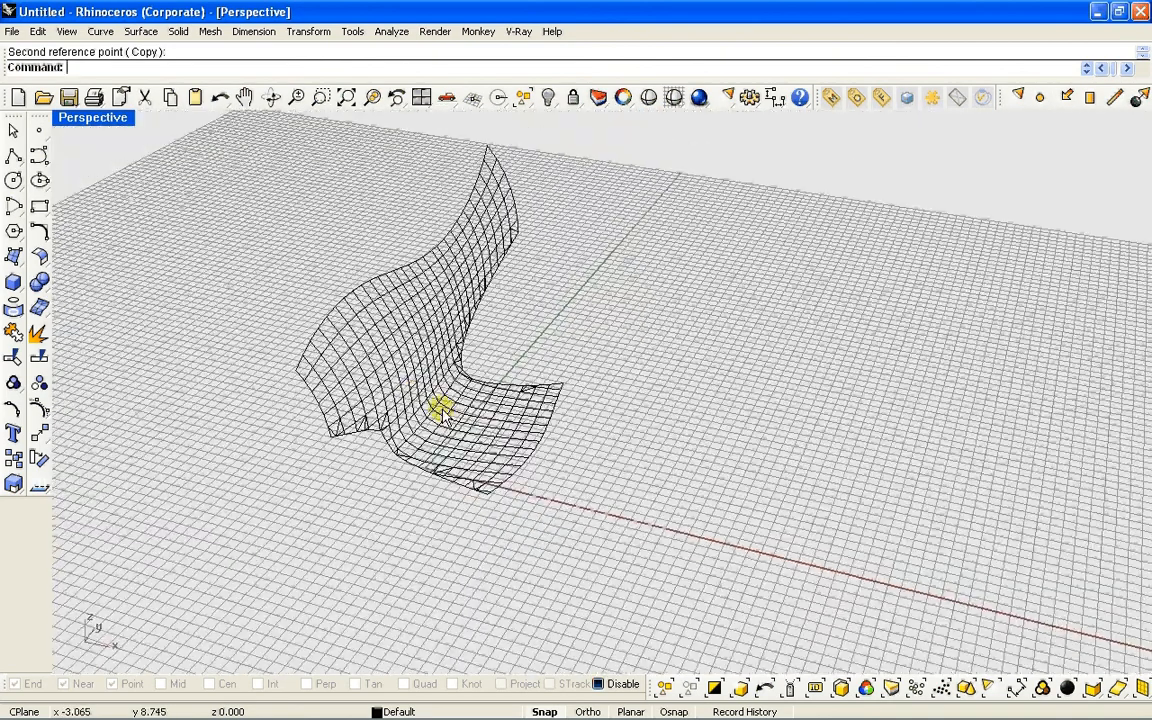
pyautogui.scroll(2, 455, 308)
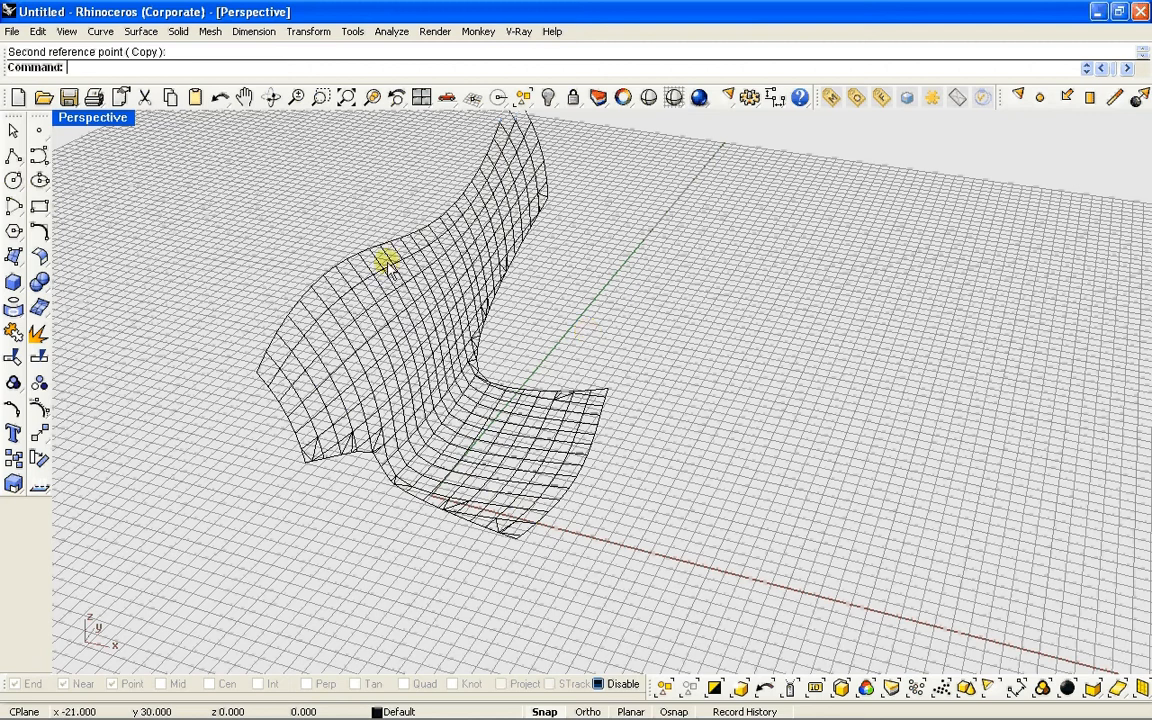
pyautogui.click(338, 288)
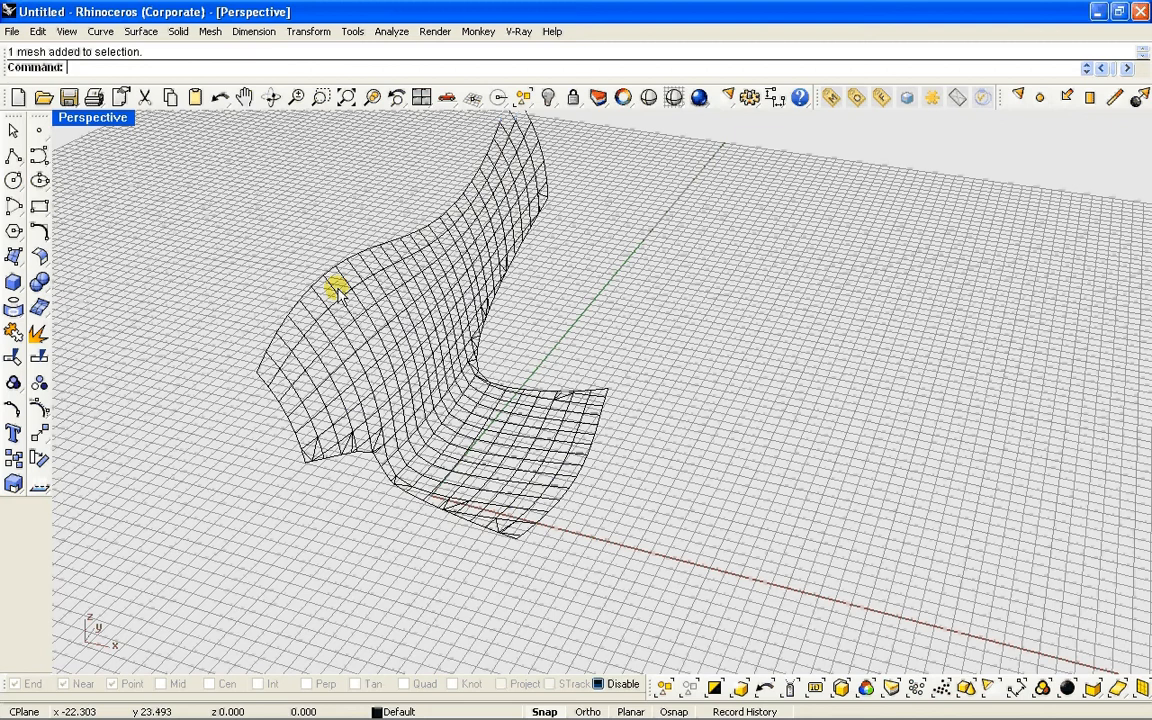
pyautogui.write('MeshTo')
pyautogui.press('Return')
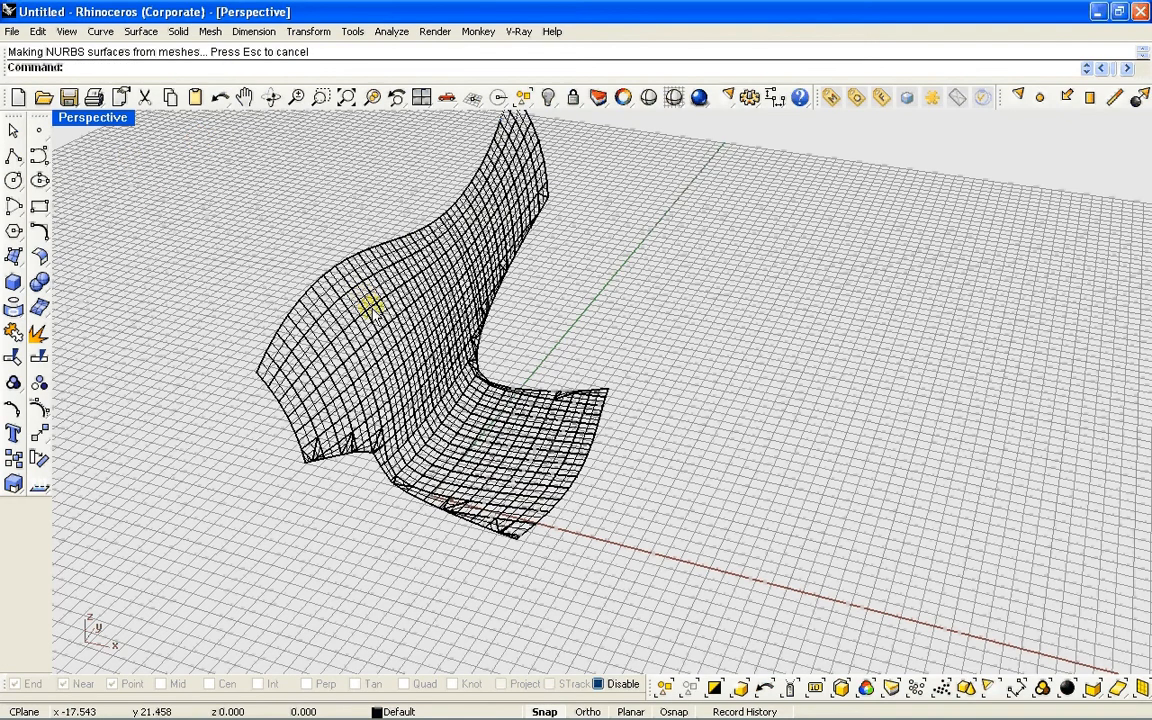
# Step: Delete the original meshes that remain selected, keeping only the converted NURBS surfaces
pyautogui.moveTo(396, 324); pyautogui.dragTo(636, 237, button='right')
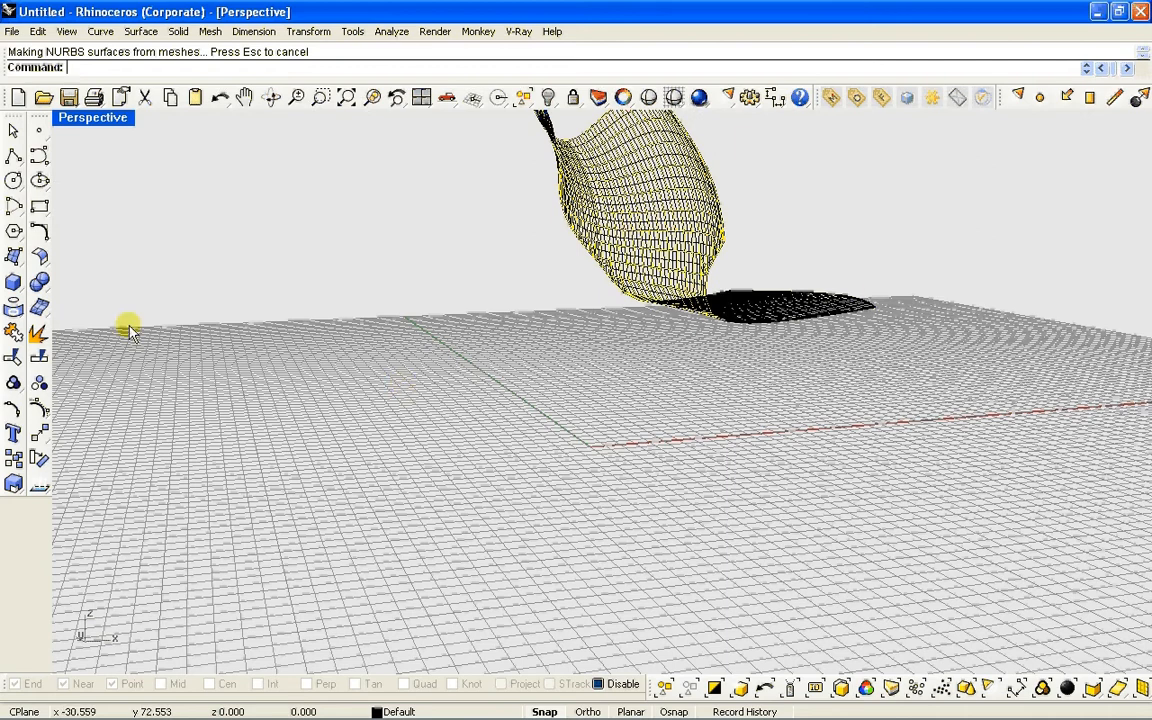
pyautogui.press('Delete')
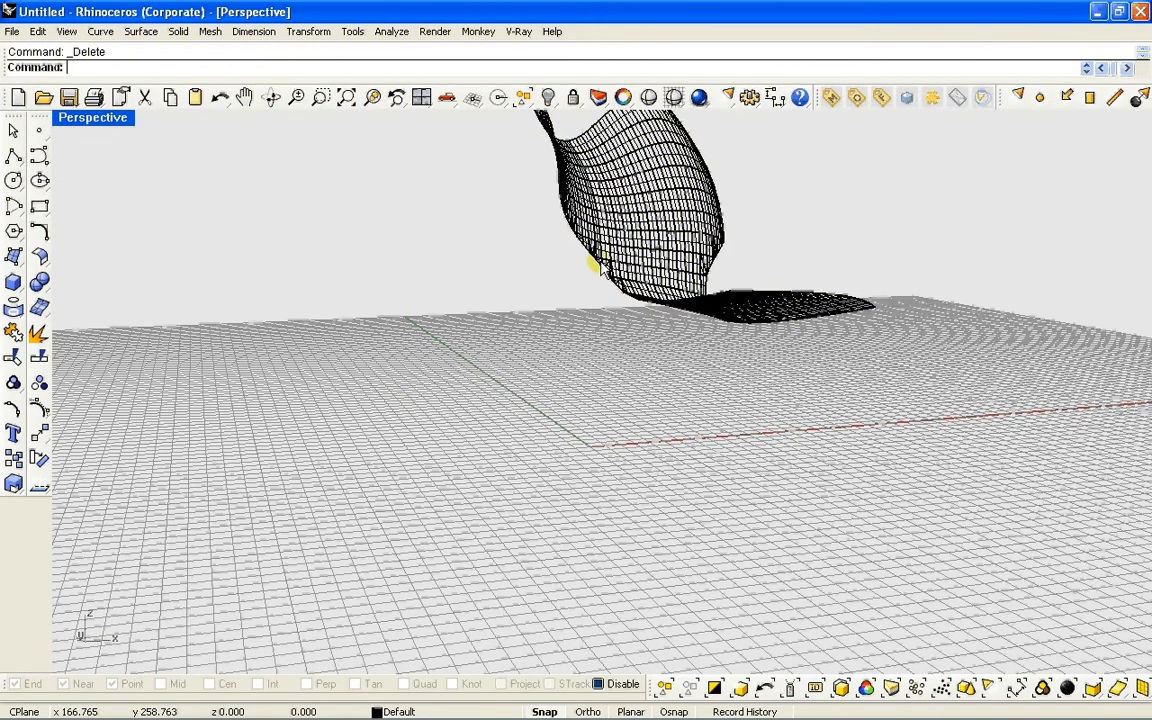
pyautogui.moveTo(603, 265); pyautogui.dragTo(576, 326, button='right')
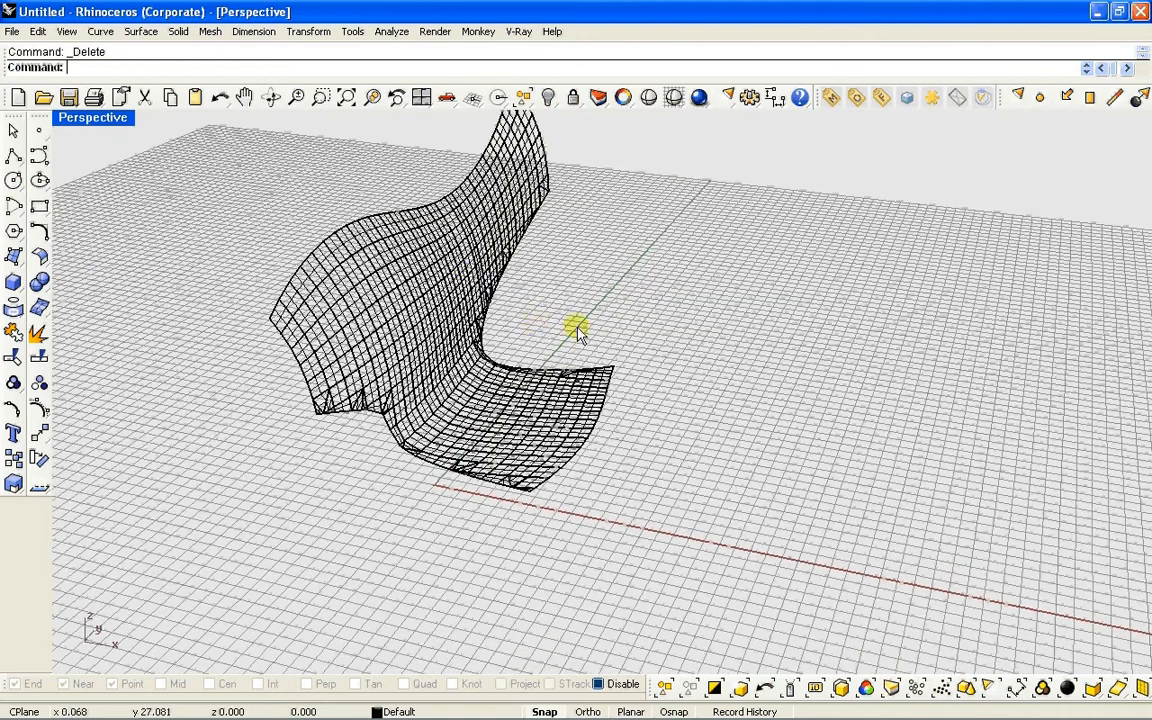
pyautogui.moveTo(466, 277); pyautogui.dragTo(488, 334, button='right')
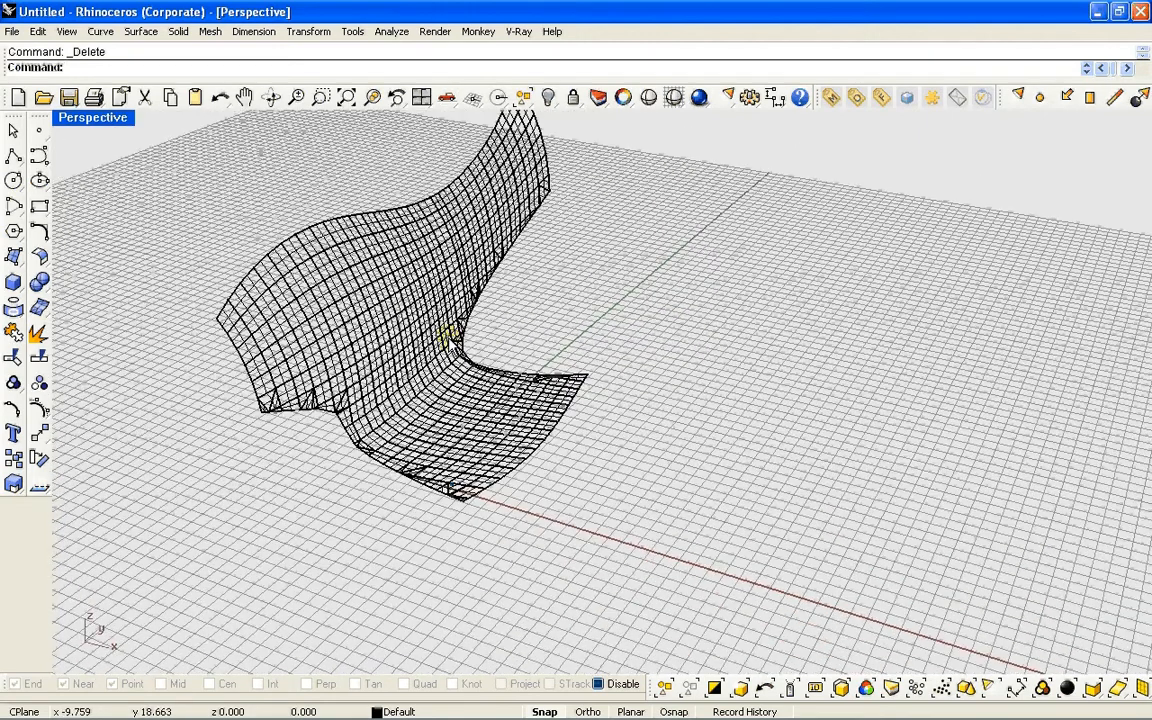
pyautogui.moveTo(447, 340); pyautogui.dragTo(489, 340, button='right')
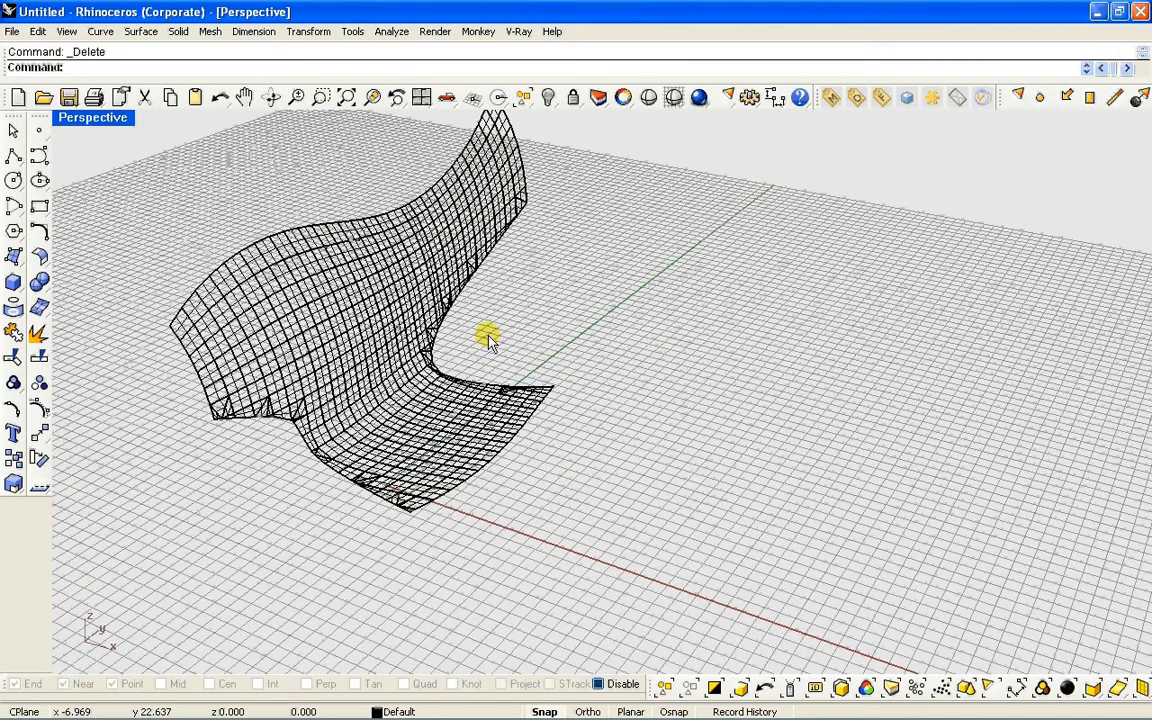
# Step: Launch Grasshopper alongside the perspective view of the NURBS surfaces
pyautogui.write('Grass')
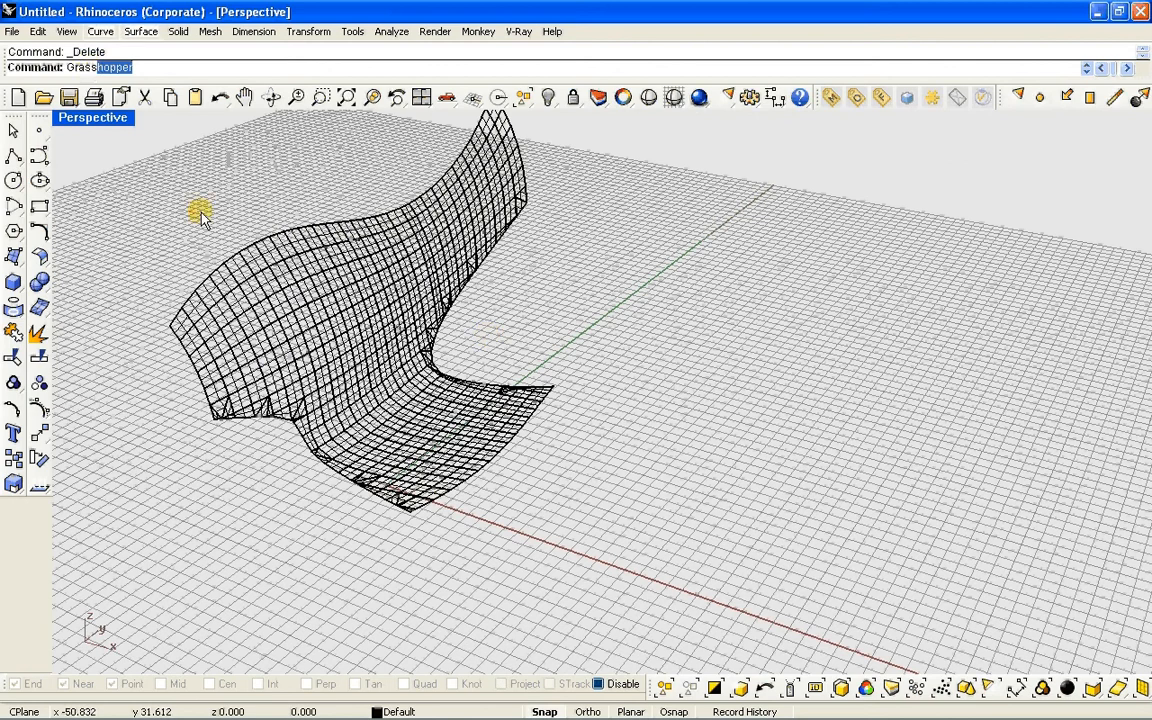
pyautogui.press('Return')
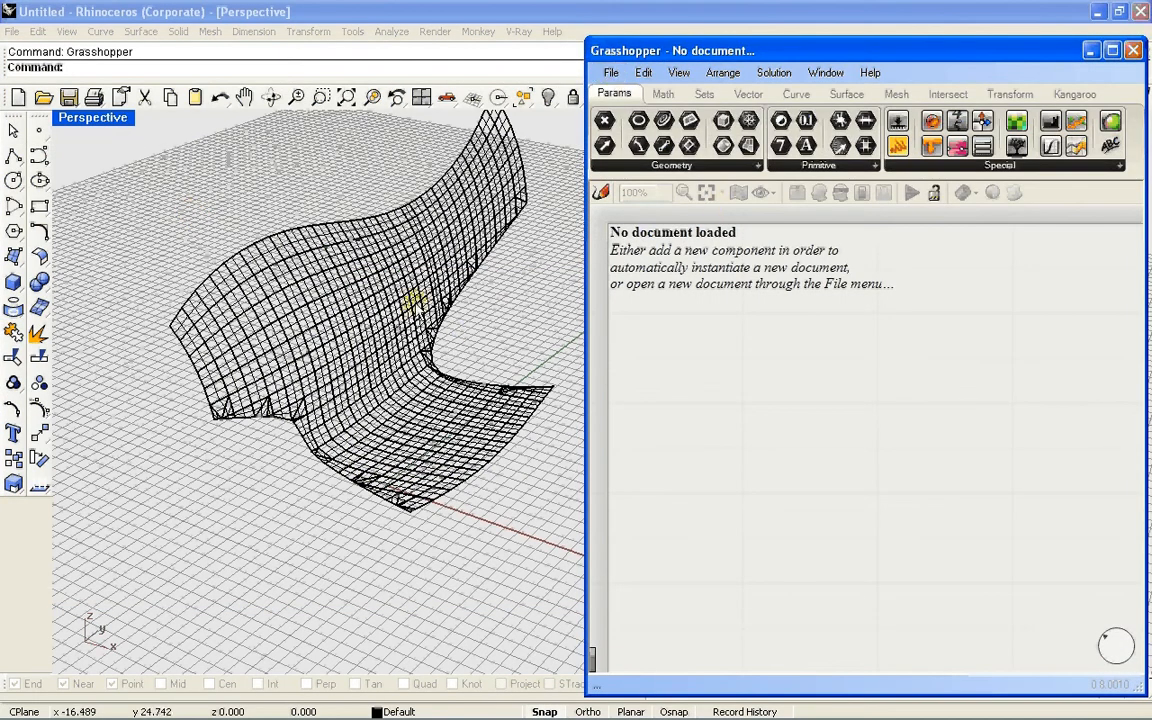
pyautogui.moveTo(420, 307); pyautogui.dragTo(398, 327, button='right')
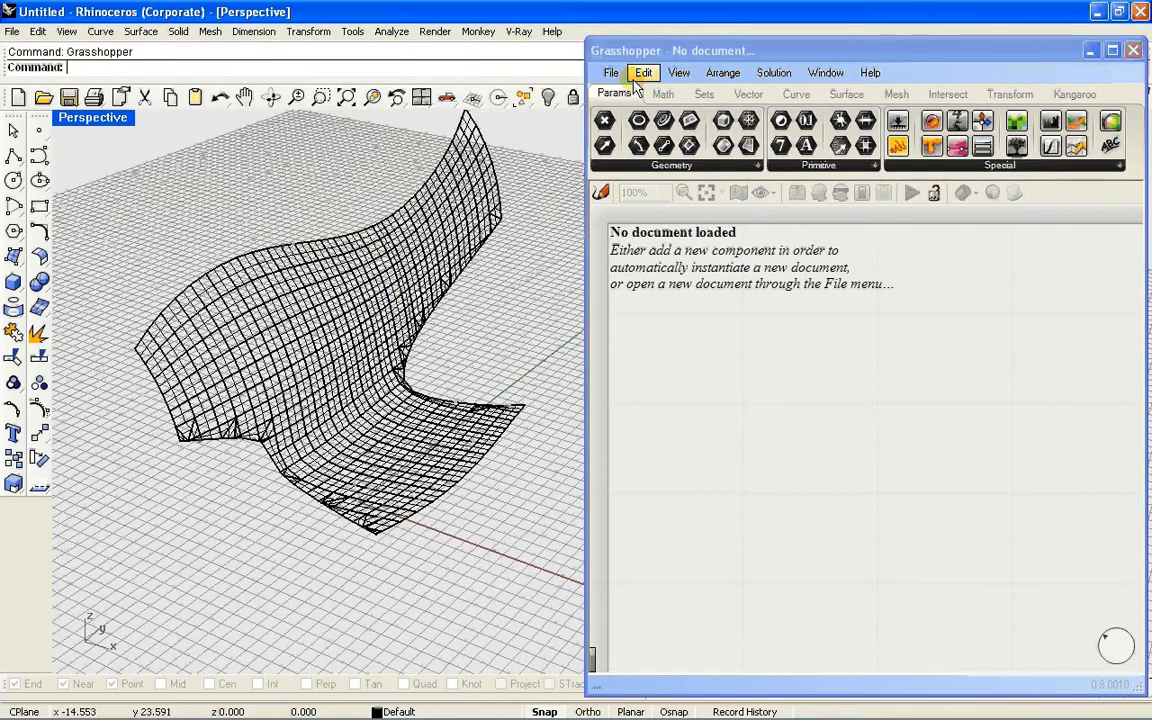
pyautogui.click(694, 46)
pyautogui.click(611, 72)
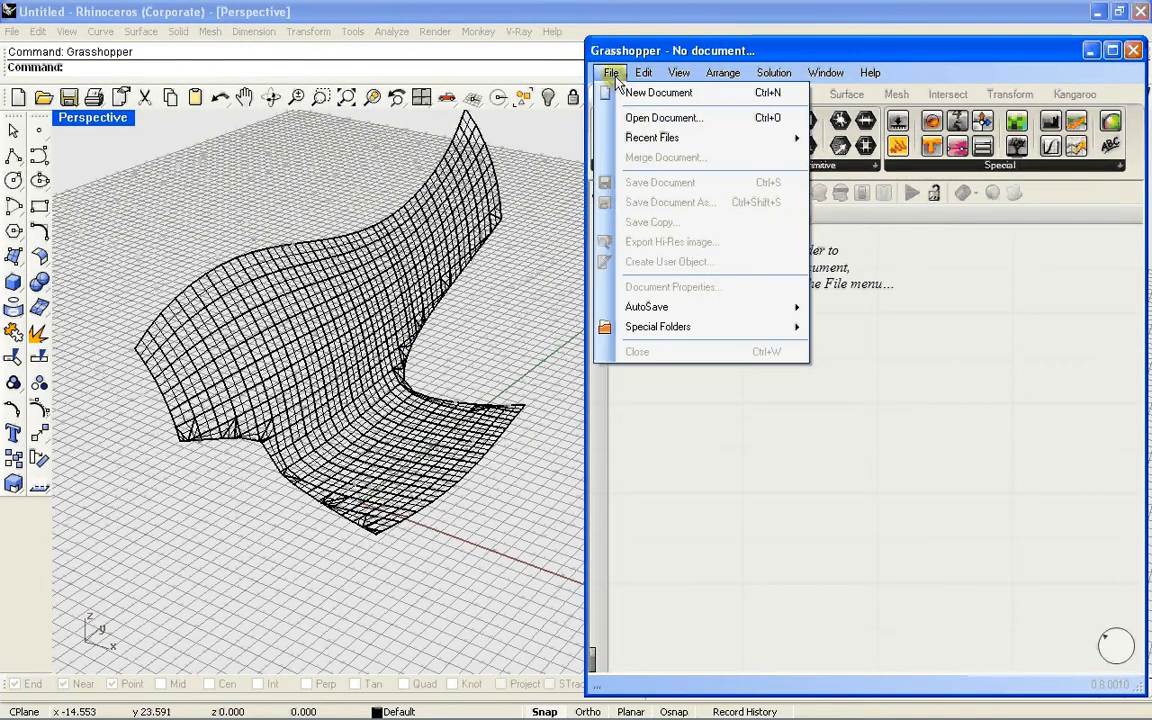
pyautogui.click(662, 120)
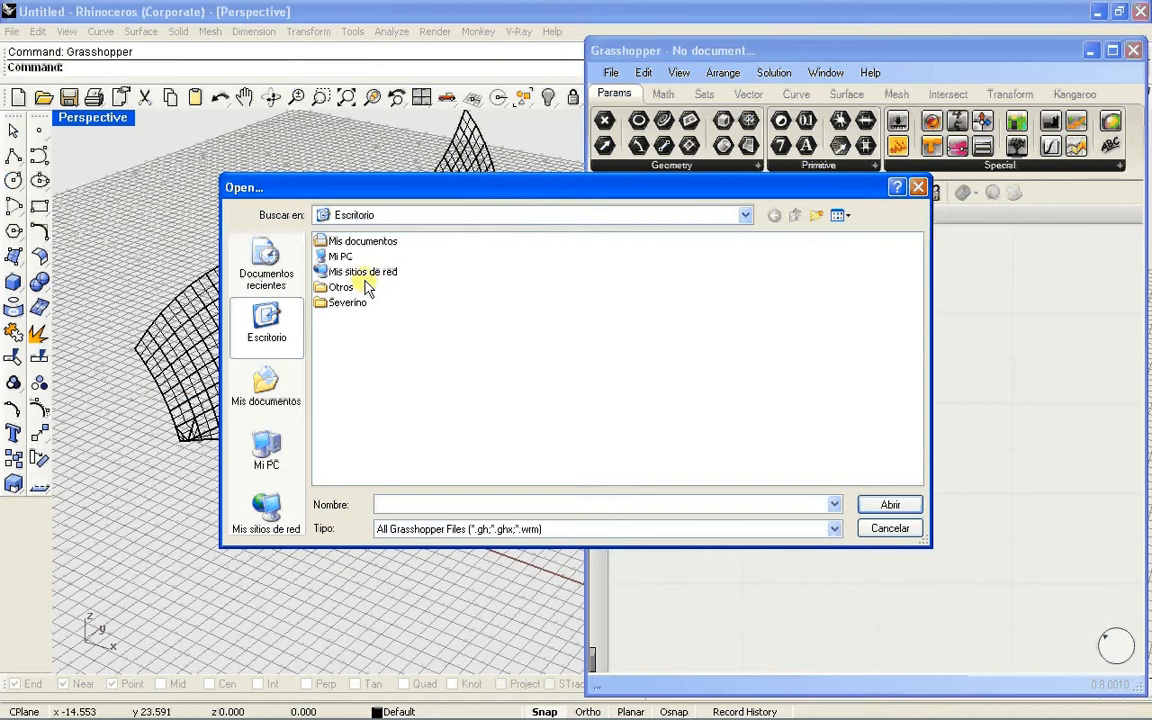
pyautogui.doubleClick(342, 301)
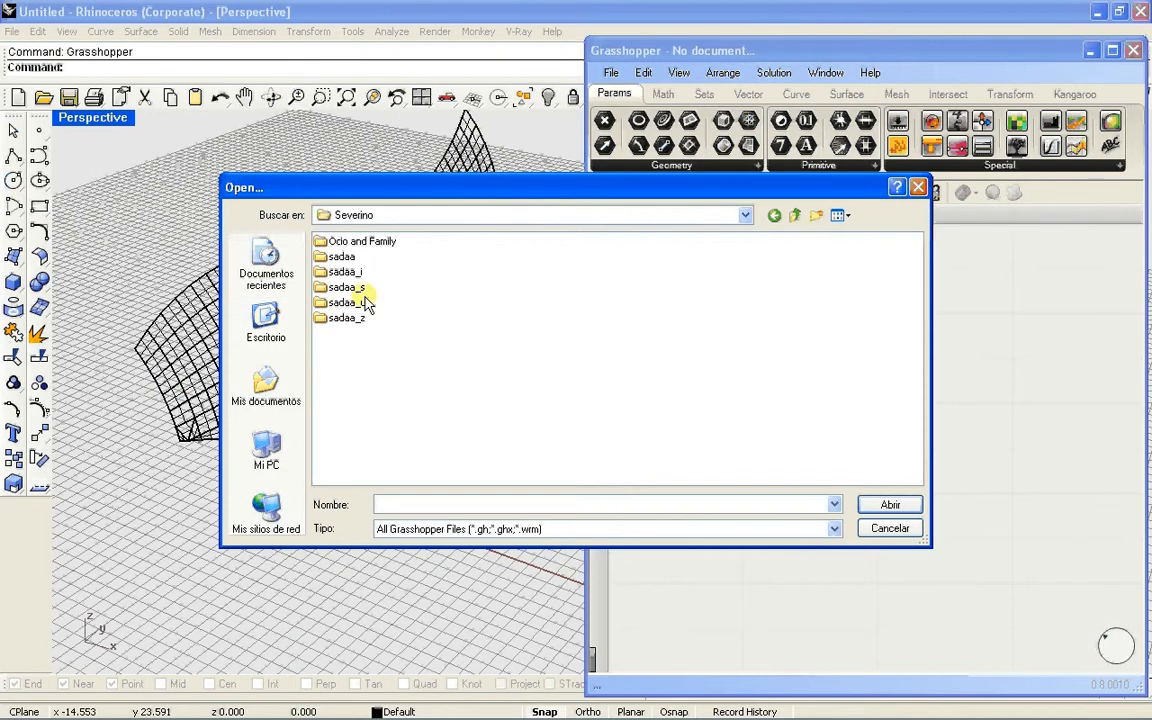
pyautogui.moveTo(421, 191); pyautogui.dragTo(380, 154)
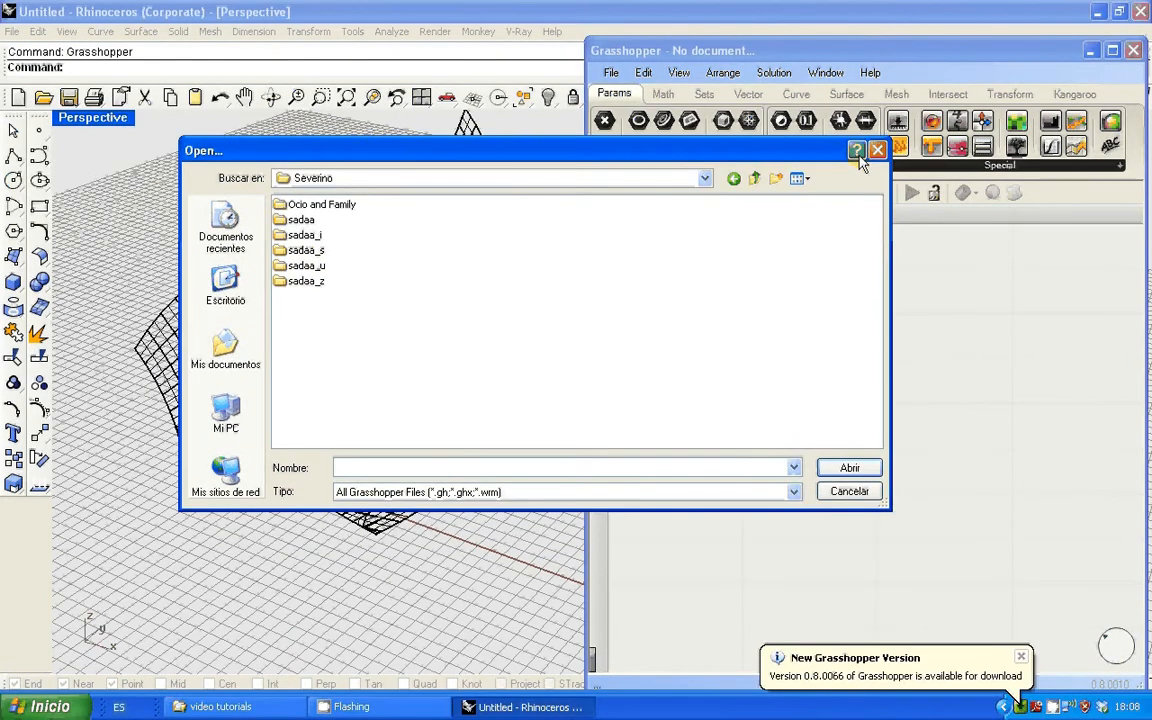
pyautogui.click(1022, 658)
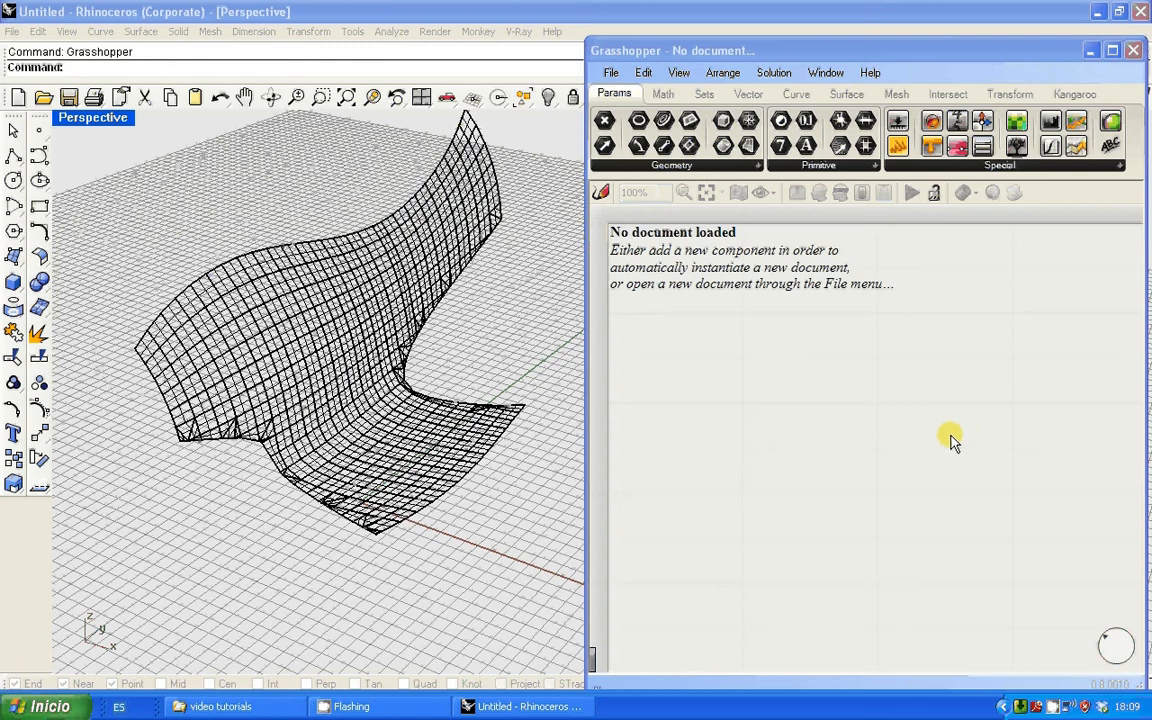
# Step: Start opening a Grasshopper document and browse through sadaa_u, CUNY and other to the grasshopper folder
pyautogui.click(612, 72)
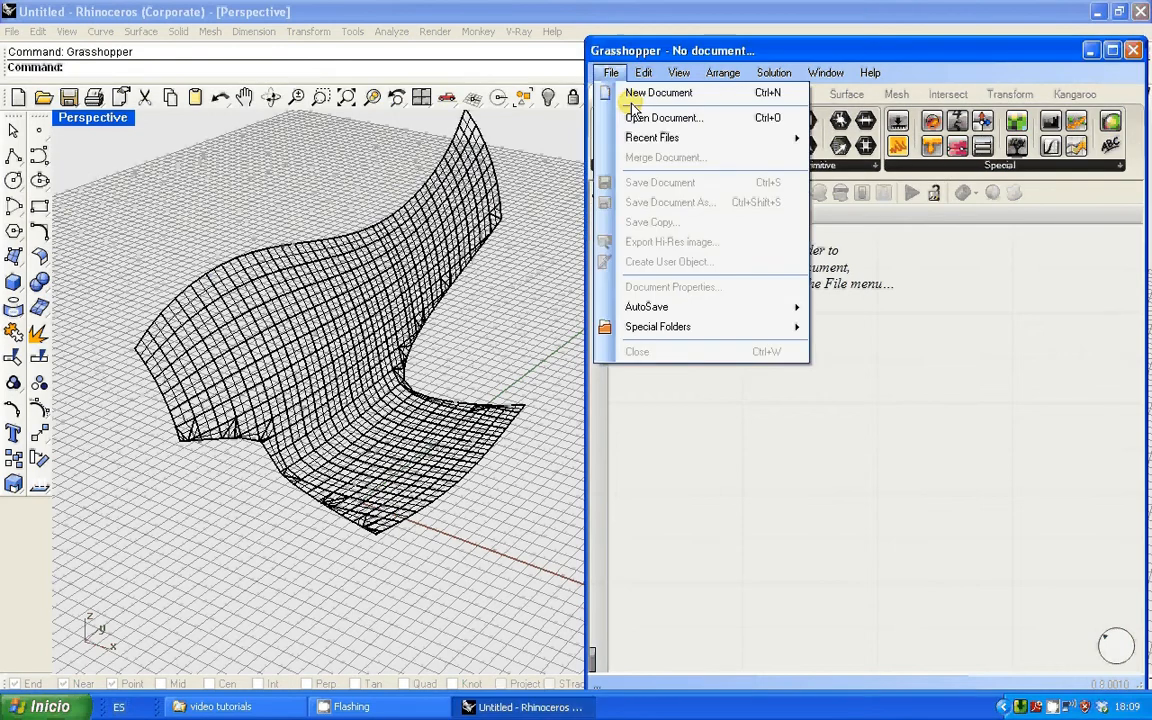
pyautogui.click(640, 117)
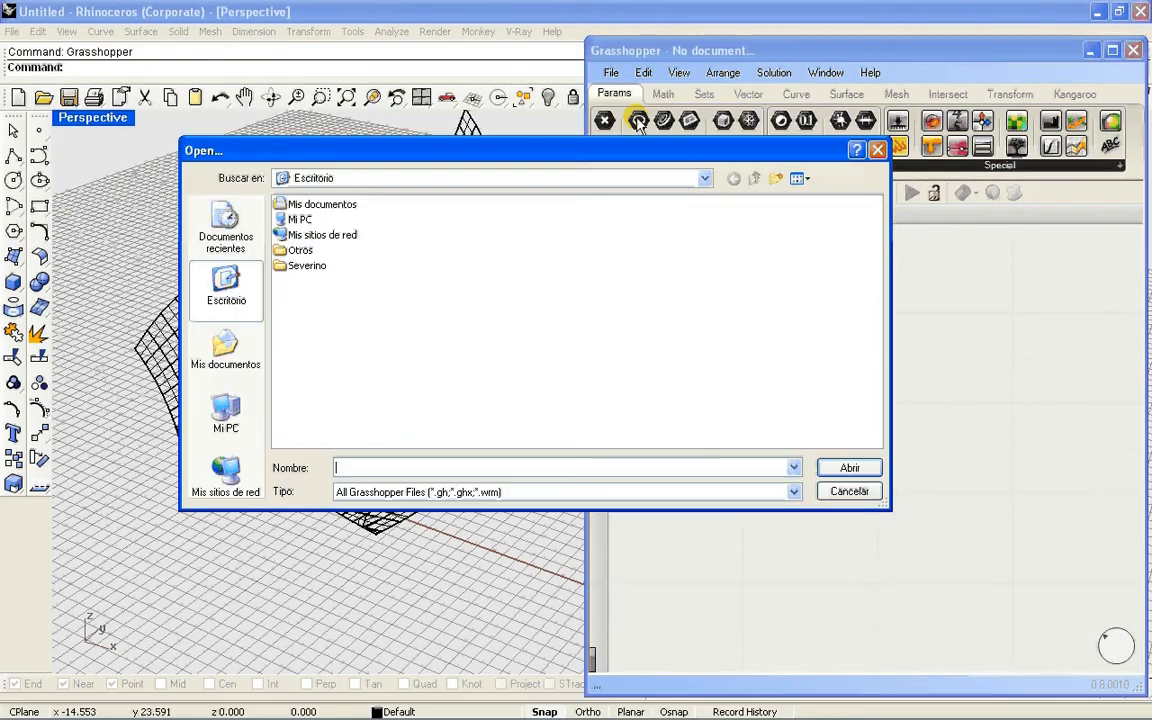
pyautogui.doubleClick(316, 266)
pyautogui.doubleClick(304, 262)
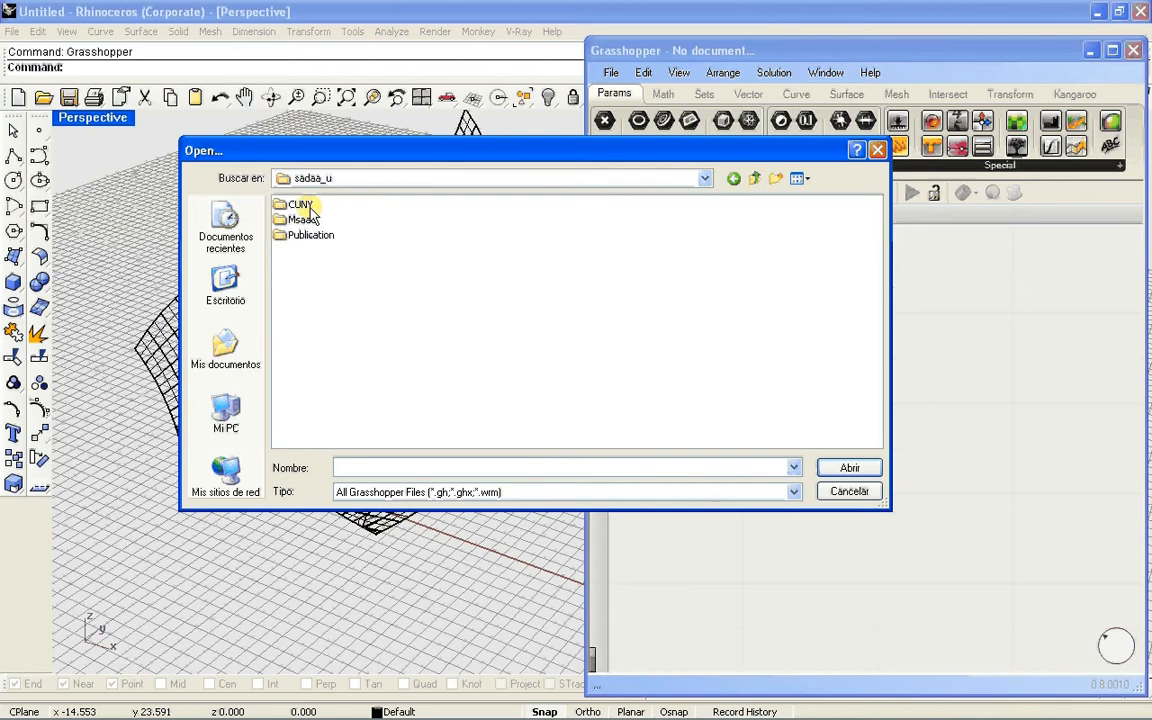
pyautogui.doubleClick(303, 205)
pyautogui.doubleClick(298, 205)
pyautogui.doubleClick(298, 206)
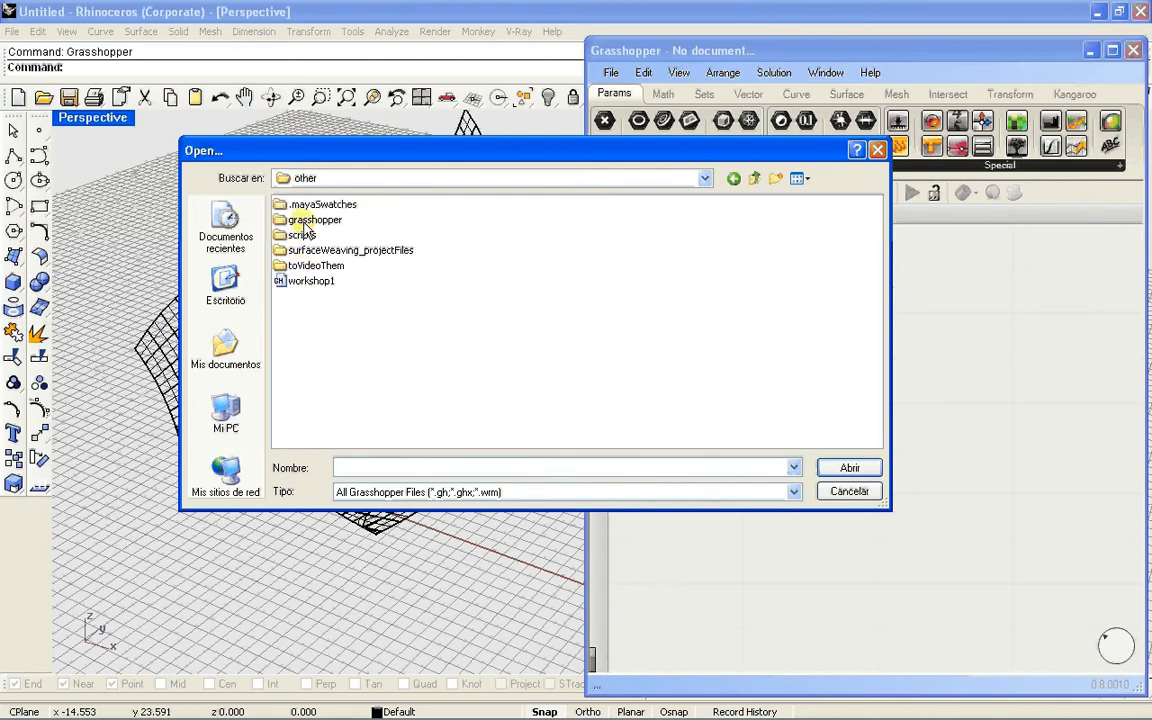
pyautogui.doubleClick(300, 221)
# Step: Open the multiSurface definition from the grasshopper folder
pyautogui.moveTo(424, 150); pyautogui.dragTo(574, 211)
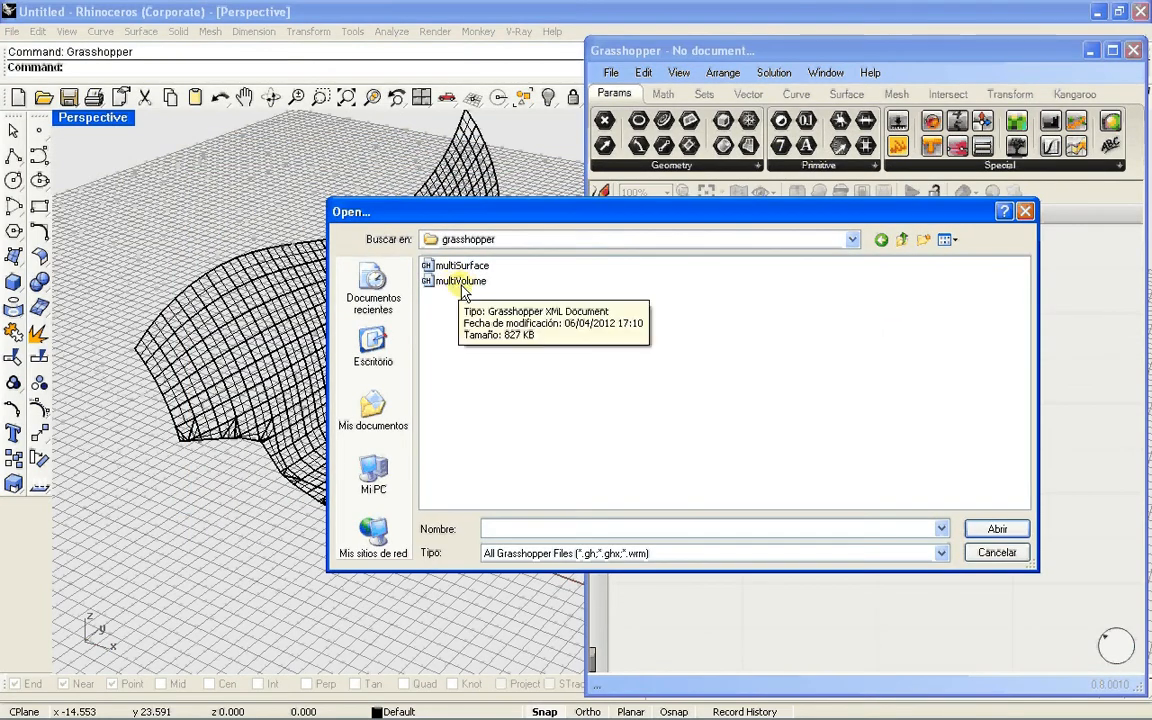
pyautogui.moveTo(531, 224); pyautogui.dragTo(509, 276)
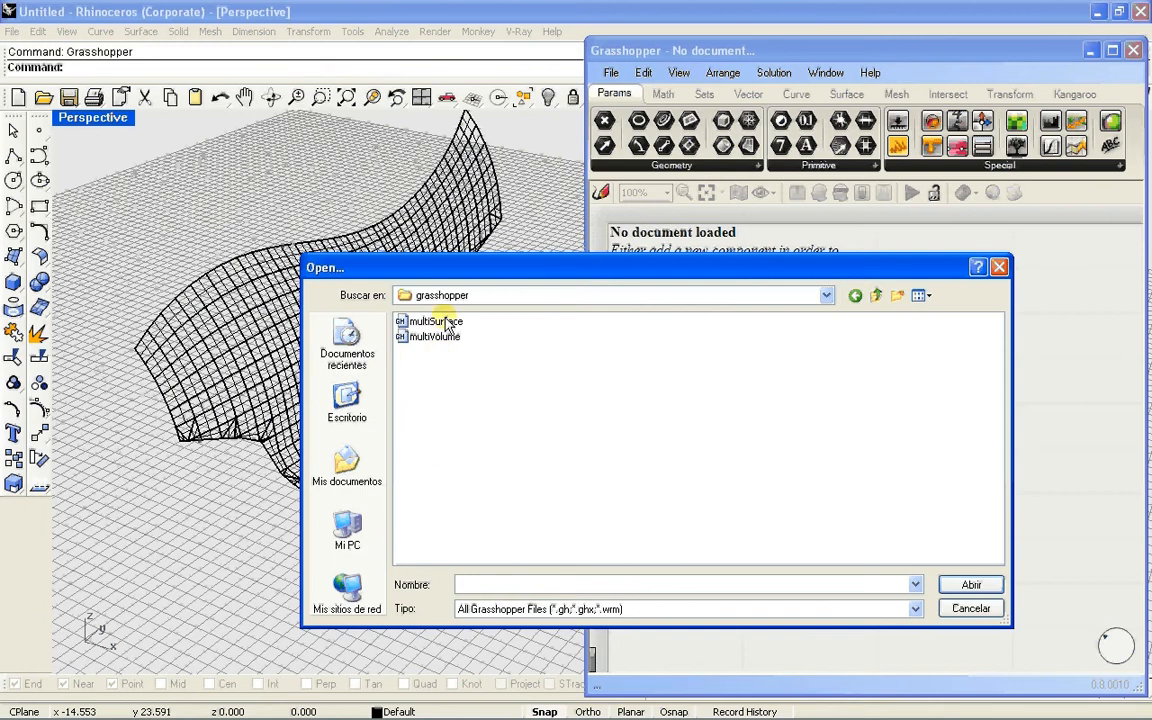
pyautogui.click(401, 322)
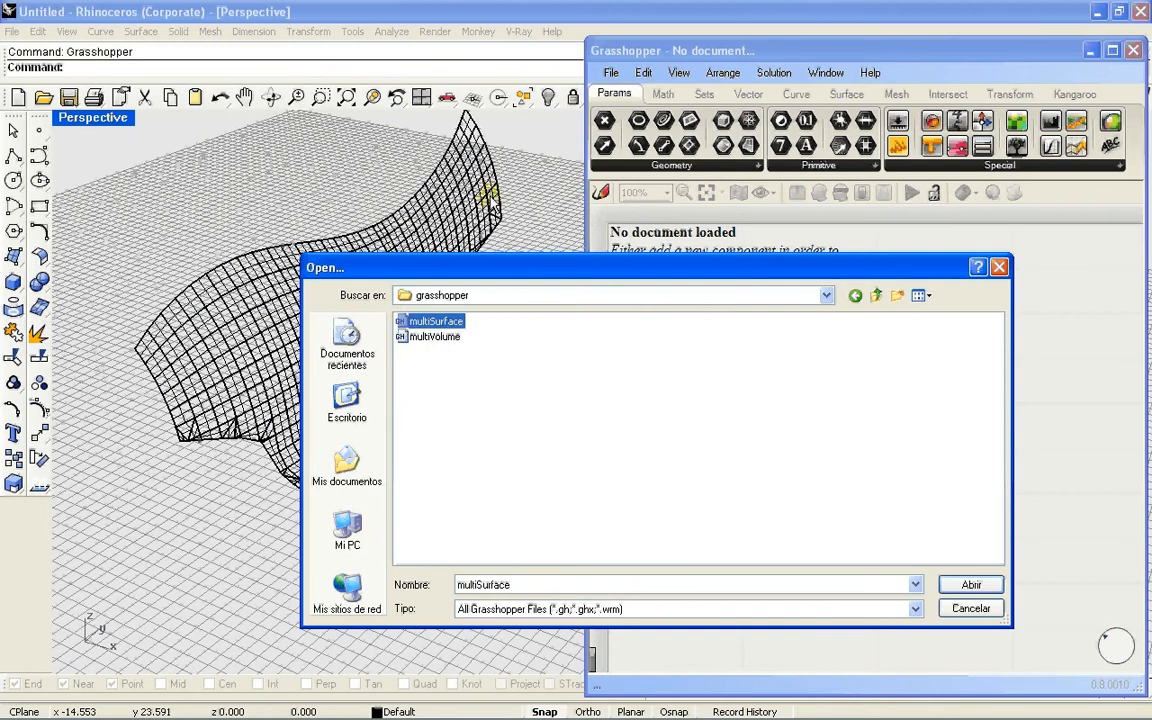
pyautogui.moveTo(462, 268); pyautogui.dragTo(634, 316)
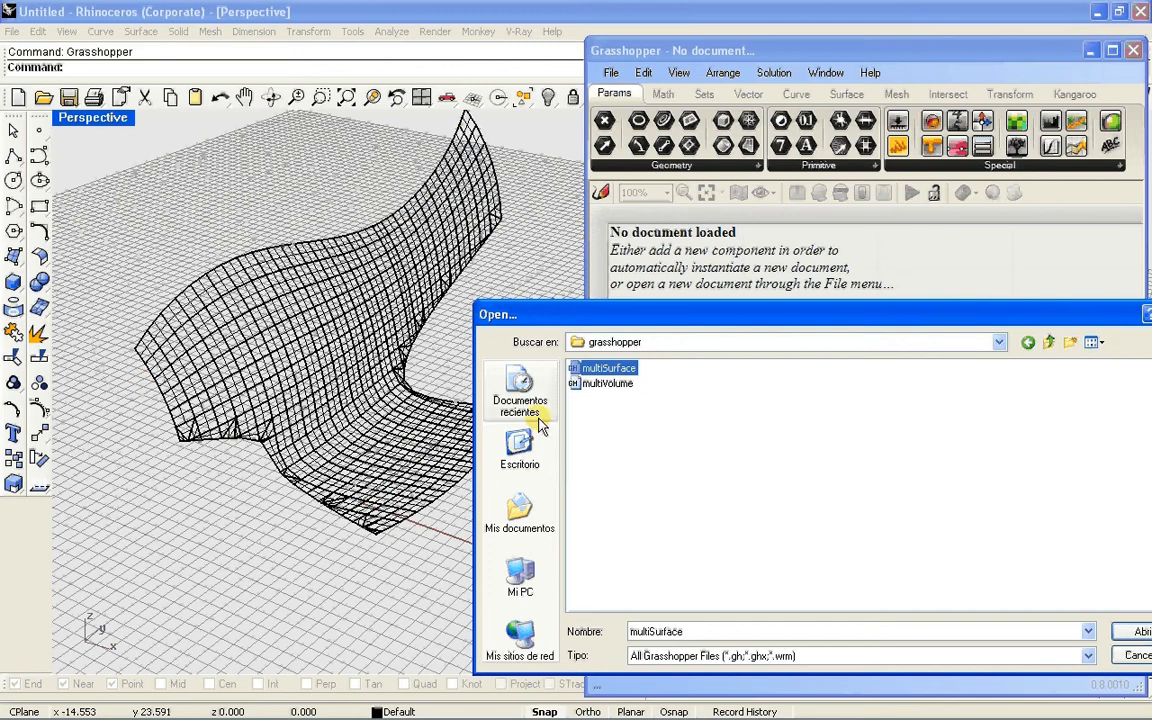
pyautogui.moveTo(657, 330); pyautogui.dragTo(459, 269)
pyautogui.click(942, 570)
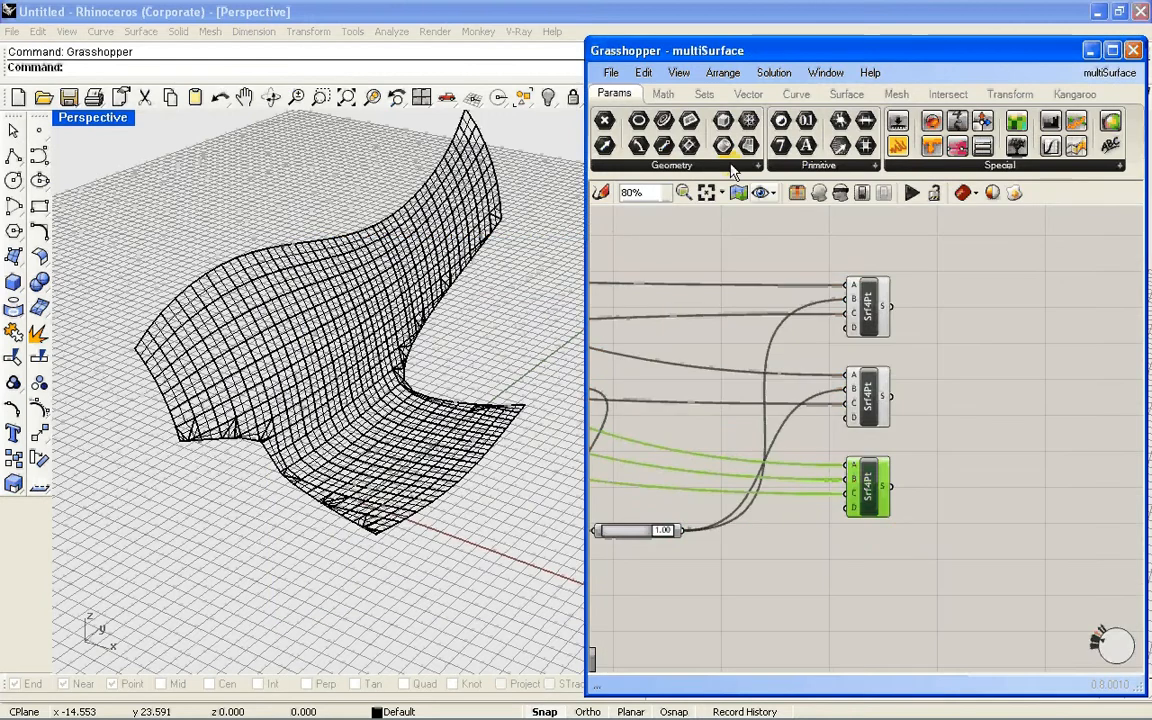
# Step: Examine the layout of the multiSurface definition, including its two Geo input parameters and the number slider
pyautogui.scroll(-2, 848, 347)
pyautogui.scroll(-4, 818, 360)
pyautogui.scroll(2, 812, 380)
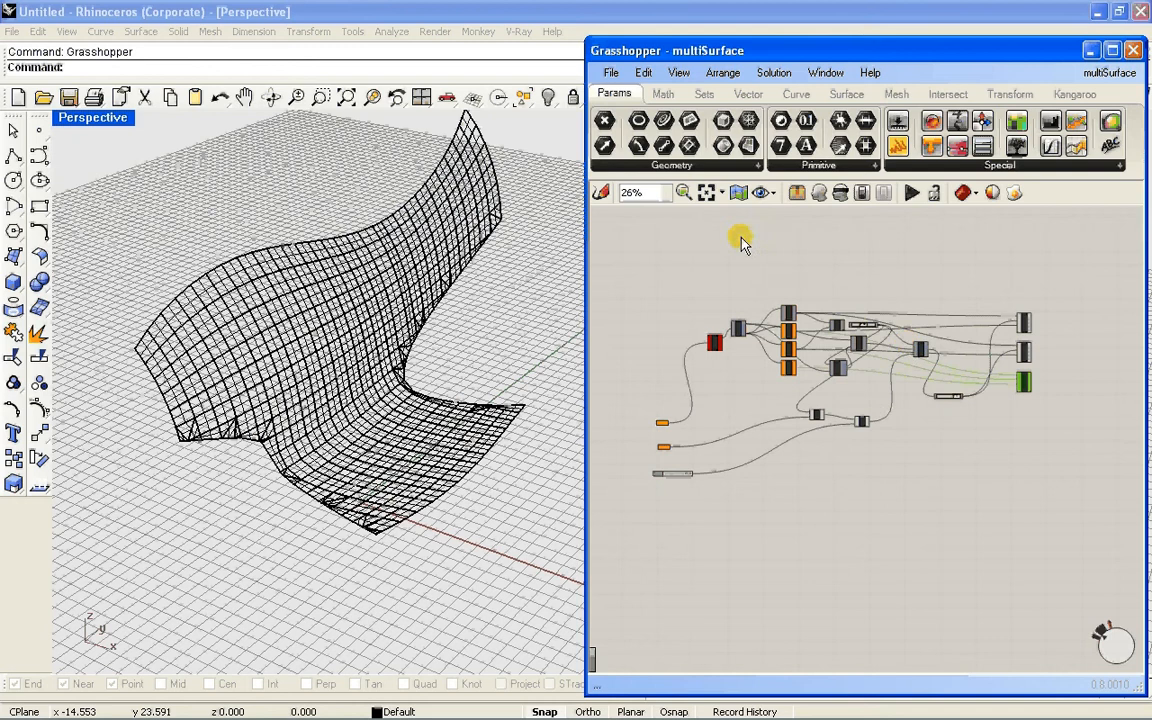
pyautogui.moveTo(730, 401); pyautogui.dragTo(784, 391, button='right')
pyautogui.scroll(2, 686, 416)
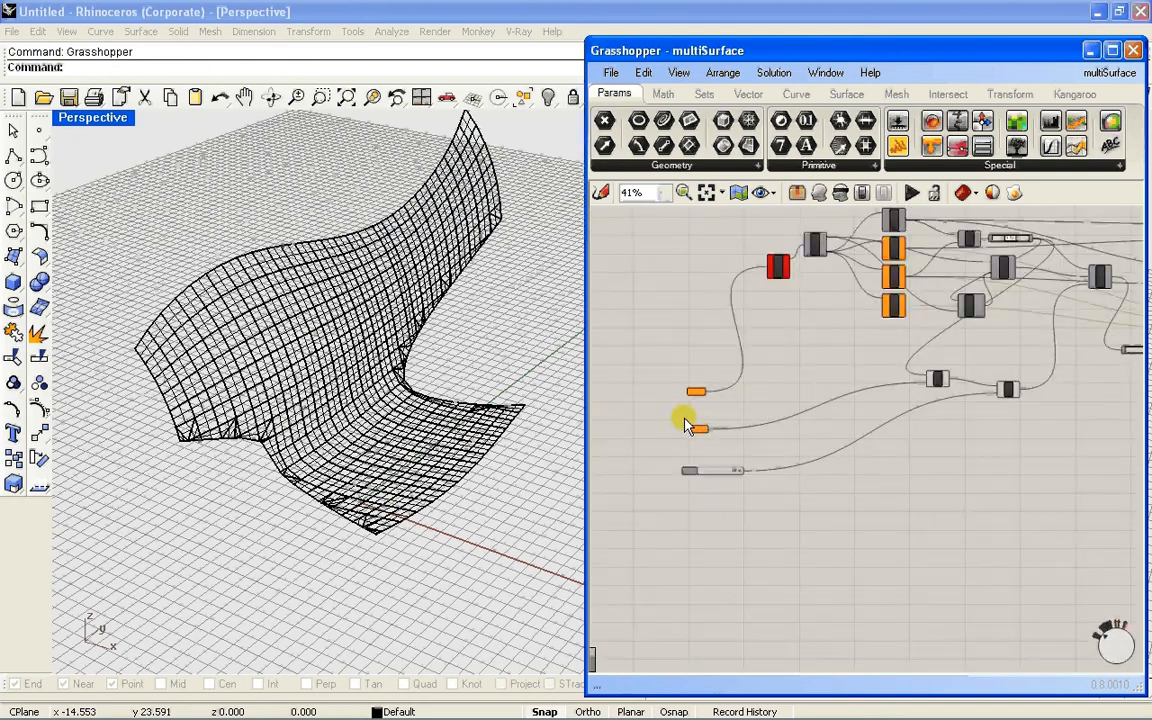
pyautogui.scroll(2, 743, 355)
pyautogui.scroll(-4, 743, 355)
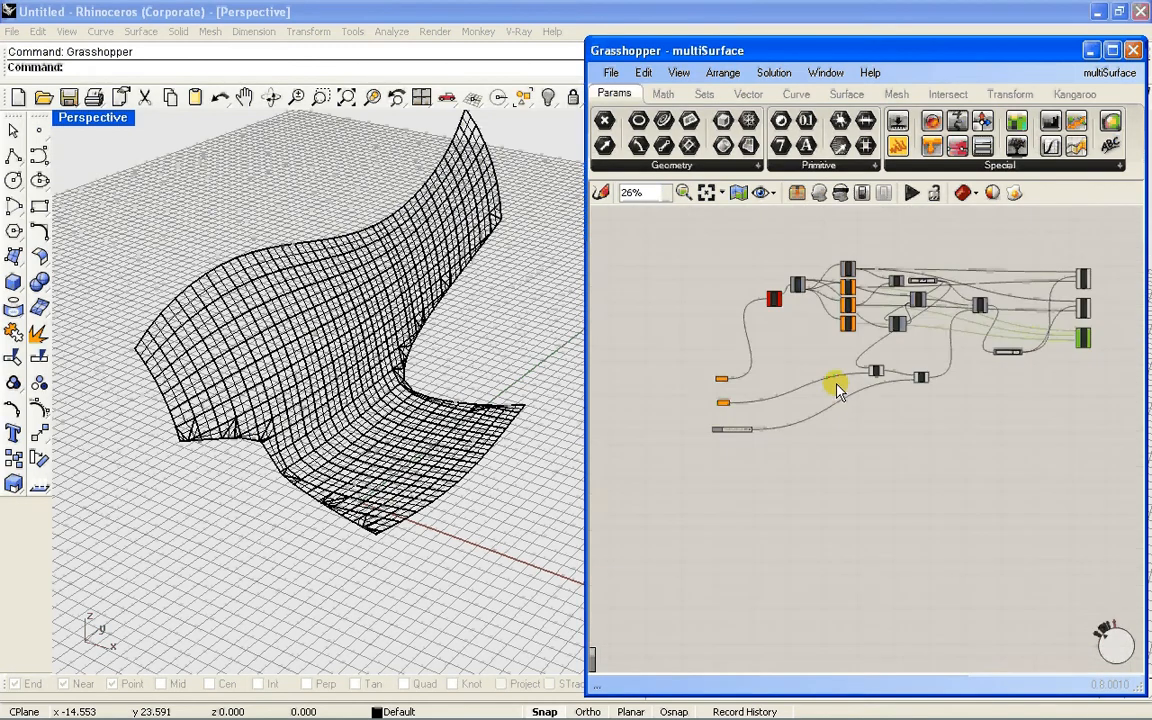
pyautogui.scroll(4, 707, 391)
pyautogui.moveTo(758, 328); pyautogui.dragTo(676, 399)
pyautogui.click(738, 480)
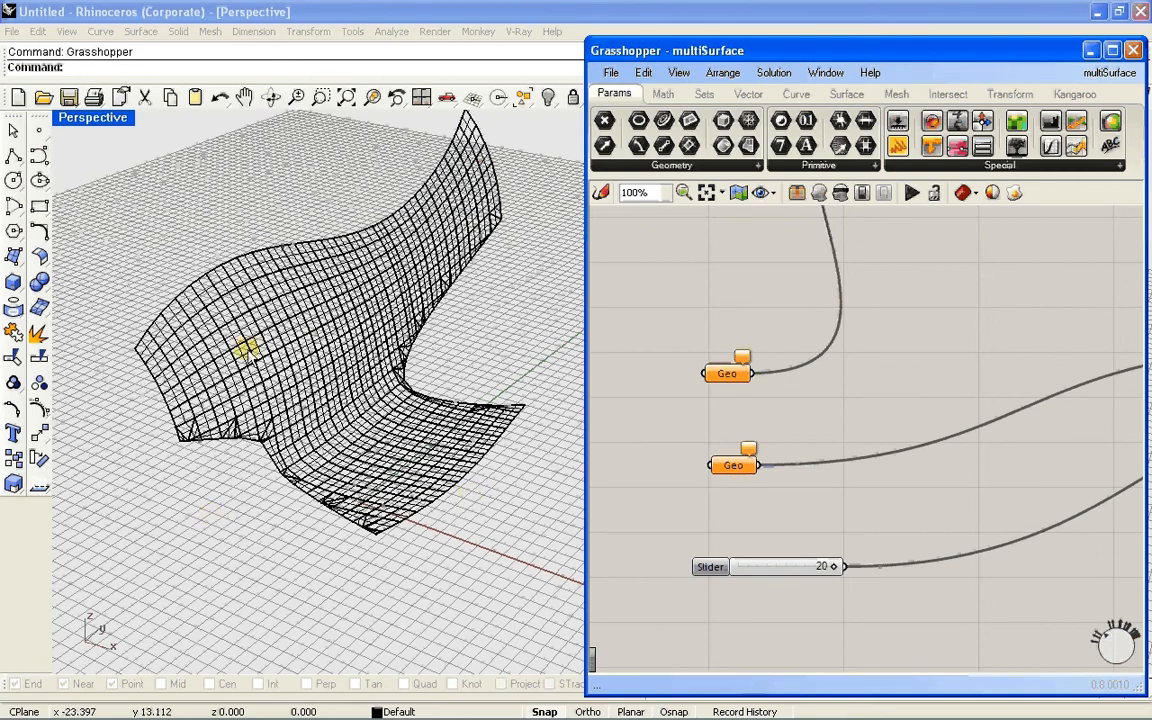
pyautogui.scroll(-4, 777, 370)
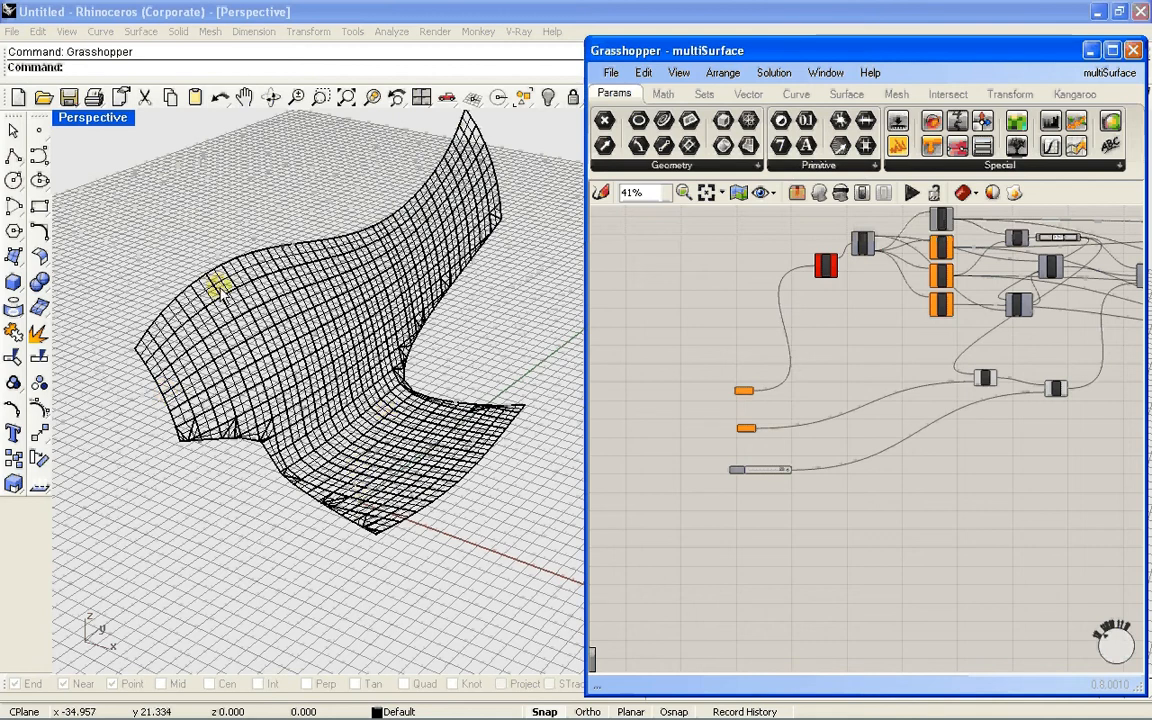
pyautogui.moveTo(699, 287); pyautogui.dragTo(688, 290, button='right')
pyautogui.scroll(-2, 766, 352)
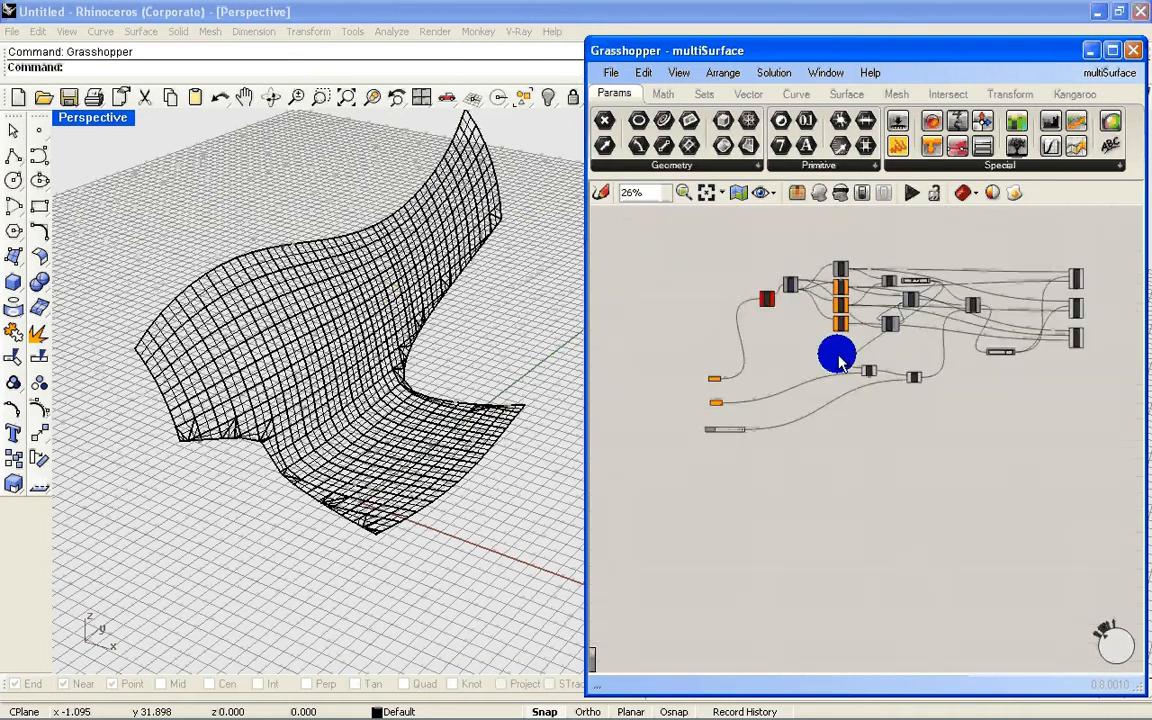
pyautogui.scroll(4, 710, 368)
pyautogui.scroll(-3, 710, 390)
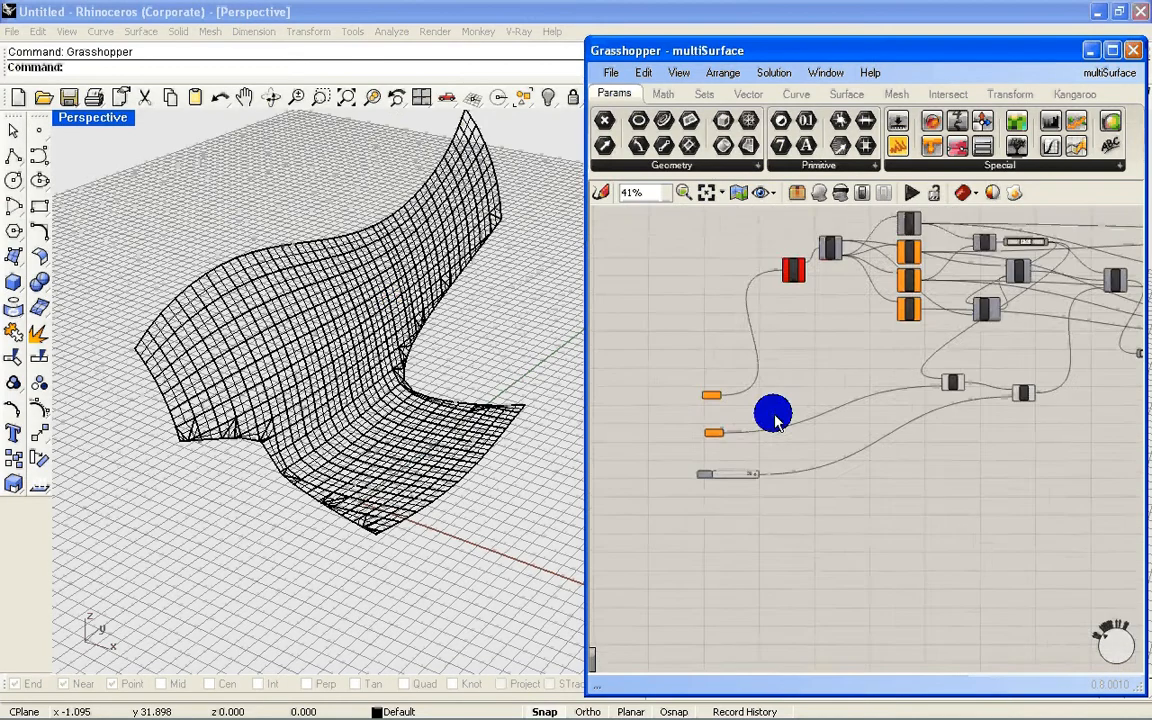
pyautogui.scroll(3, 735, 402)
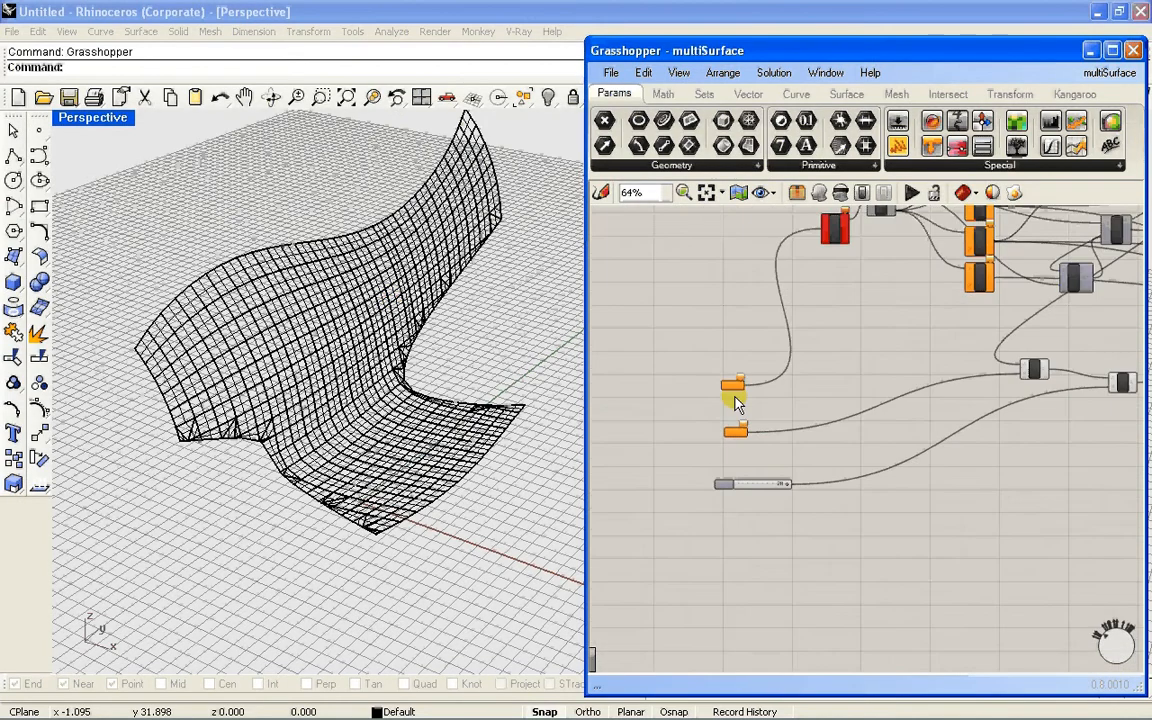
# Step: Reference the converted NURBS surface as the single geometry of the upper Geo parameter
pyautogui.scroll(4, 735, 402)
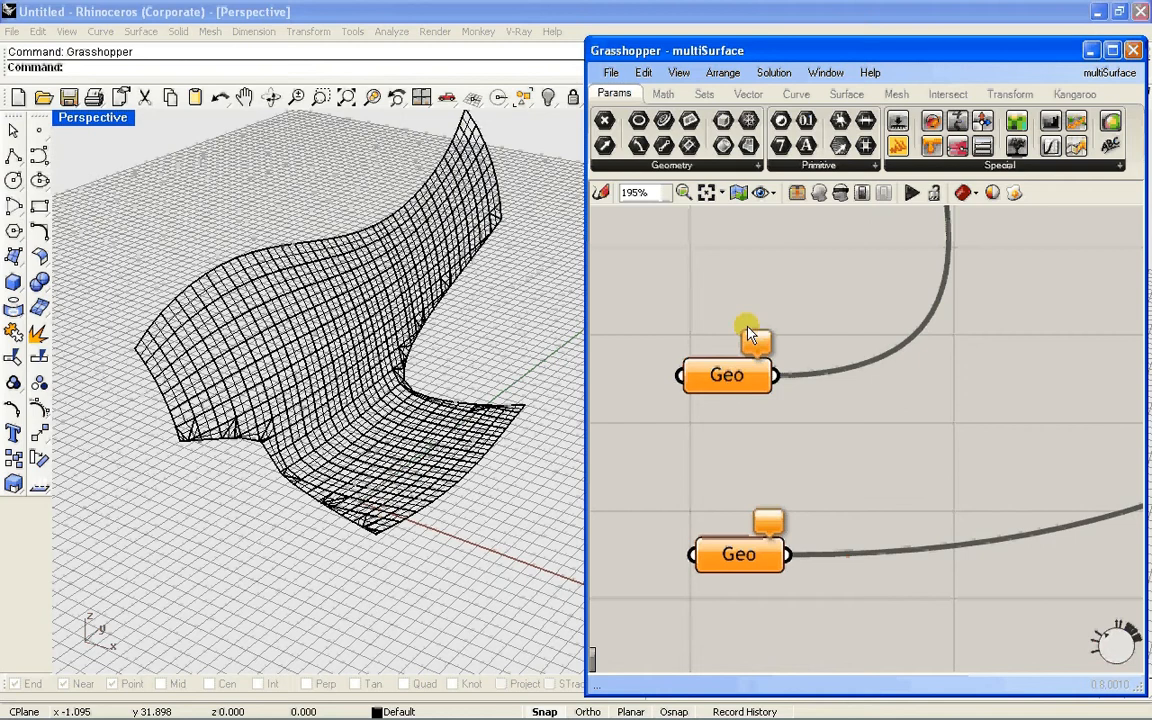
pyautogui.click(745, 380)
pyautogui.scroll(-2, 779, 494)
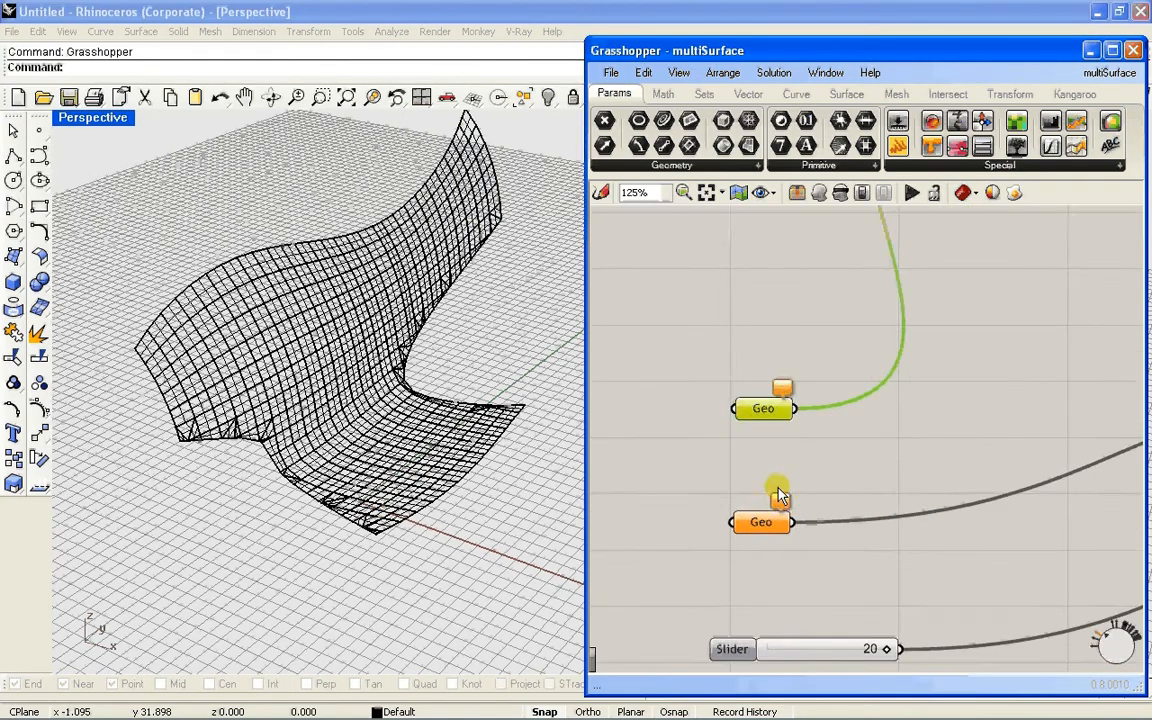
pyautogui.moveTo(777, 487); pyautogui.dragTo(775, 431, button='right')
pyautogui.click(804, 410)
pyautogui.rightClick(760, 355)
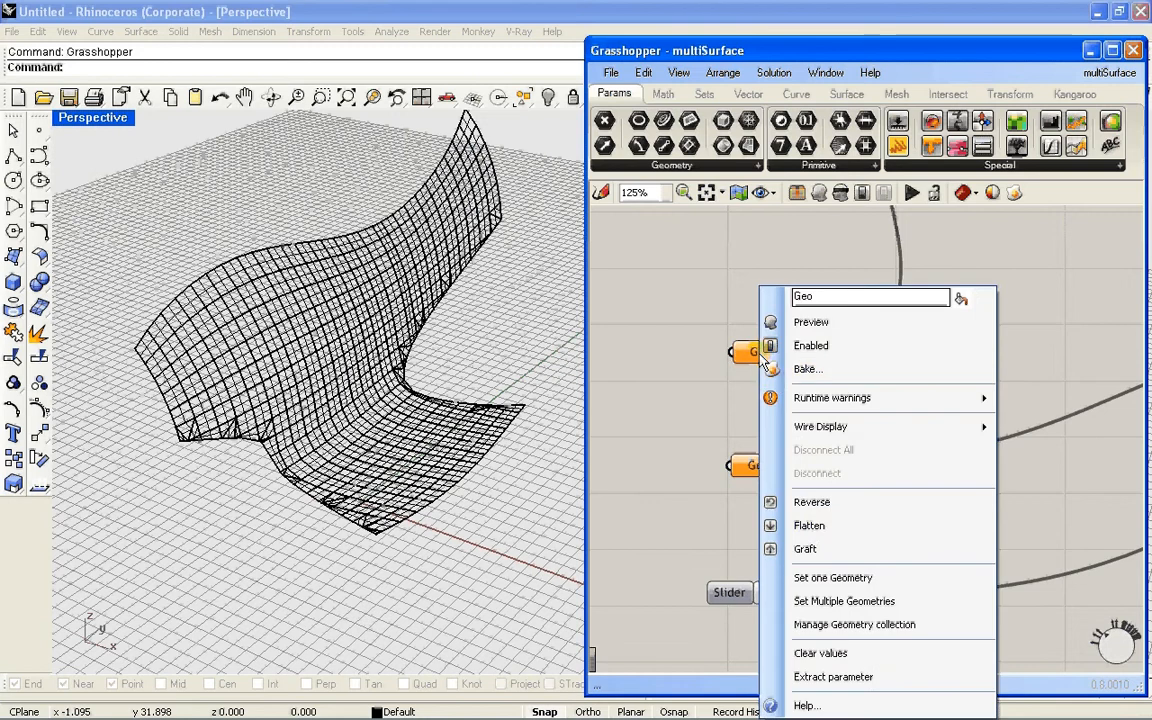
pyautogui.click(826, 586)
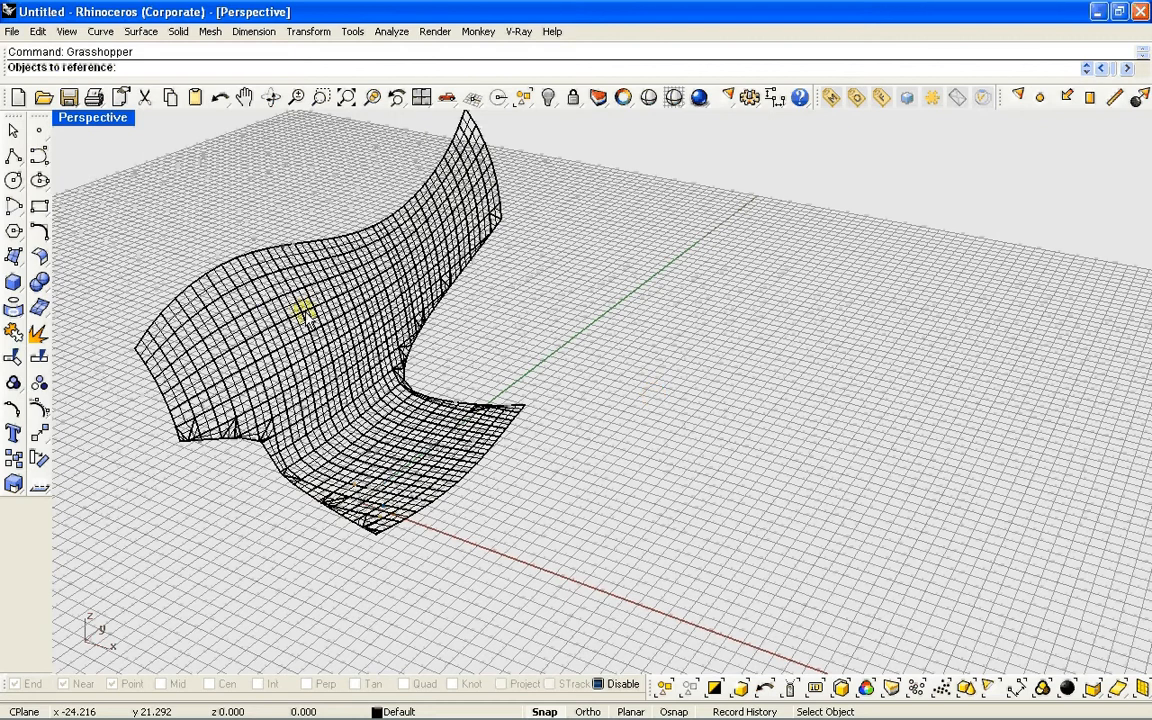
pyautogui.click(305, 315)
pyautogui.press('Return')
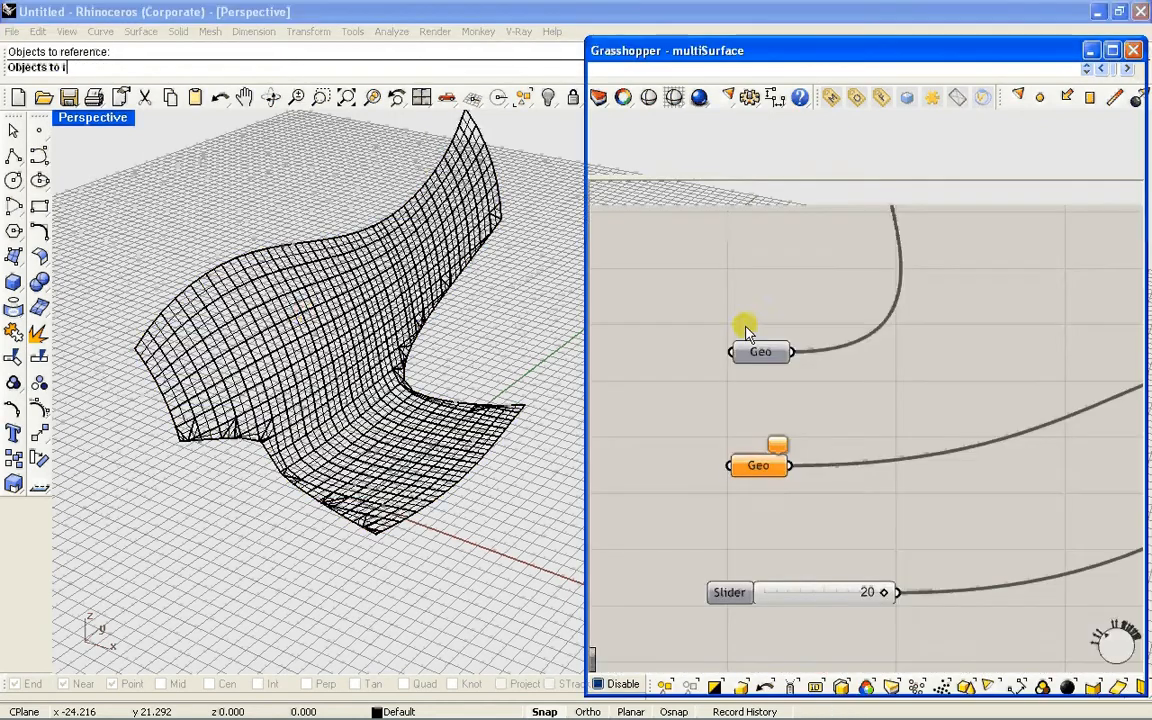
pyautogui.click(795, 327)
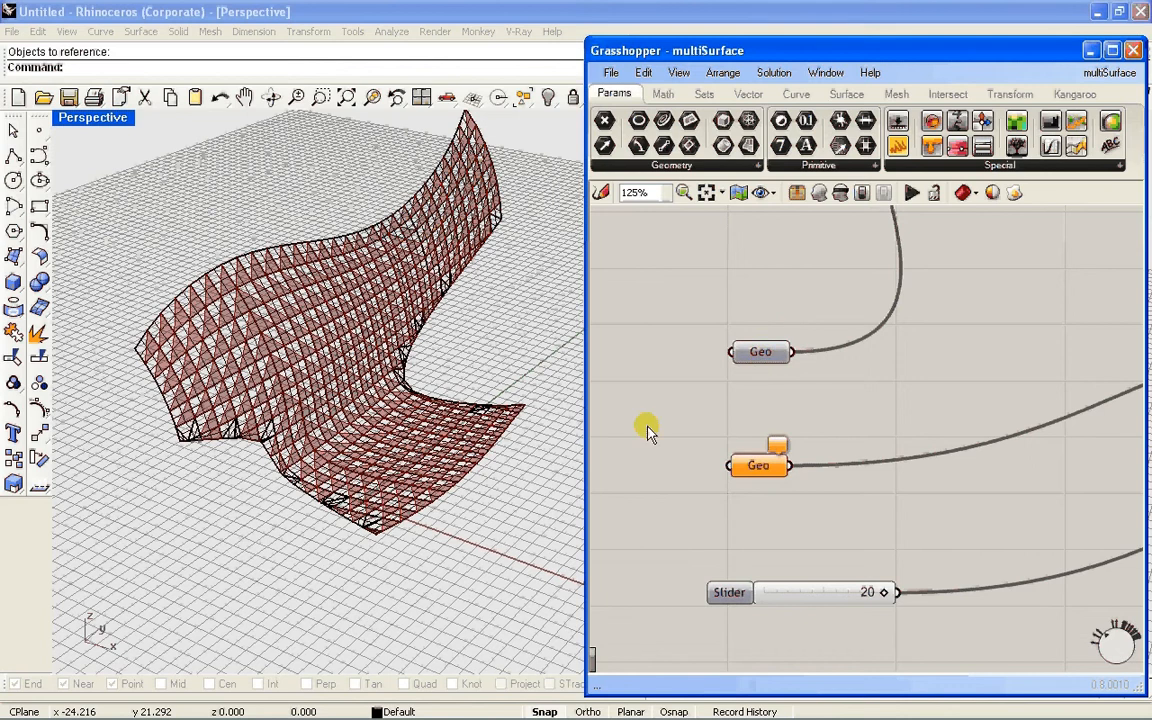
# Step: Place a single point object on the ground grid, just outside the lower front edge of the surface
pyautogui.moveTo(647, 430); pyautogui.dragTo(746, 360, button='right')
pyautogui.moveTo(764, 432); pyautogui.dragTo(820, 425, button='right')
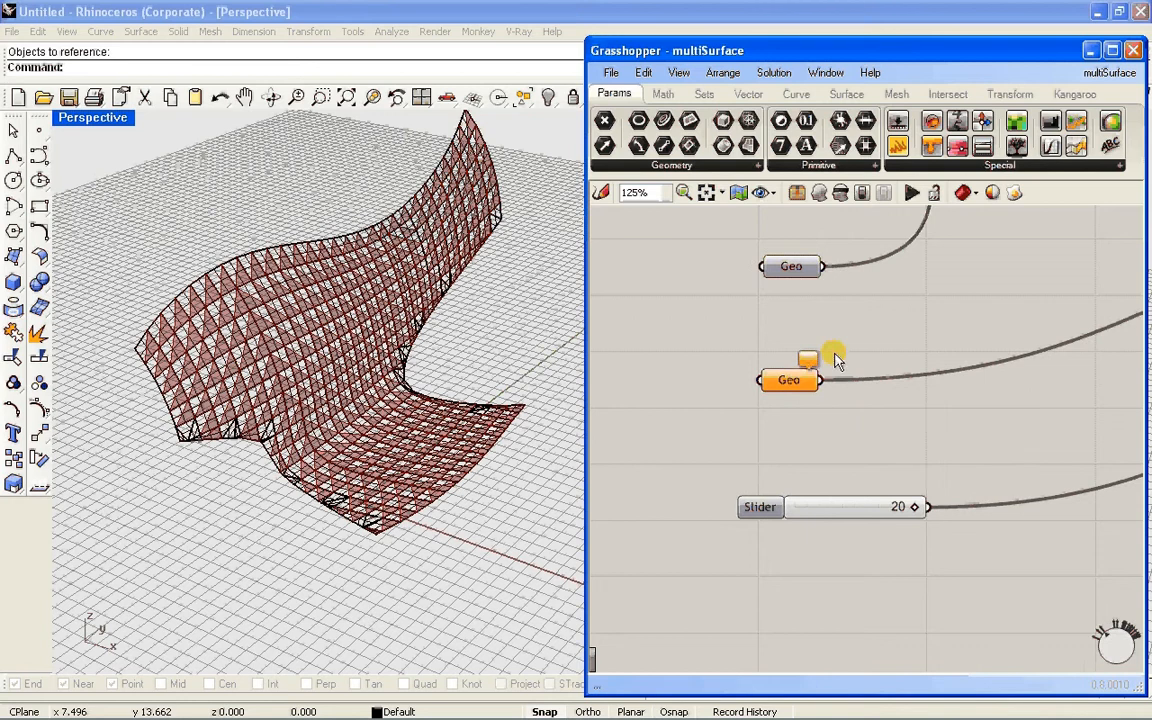
pyautogui.scroll(-2, 835, 360)
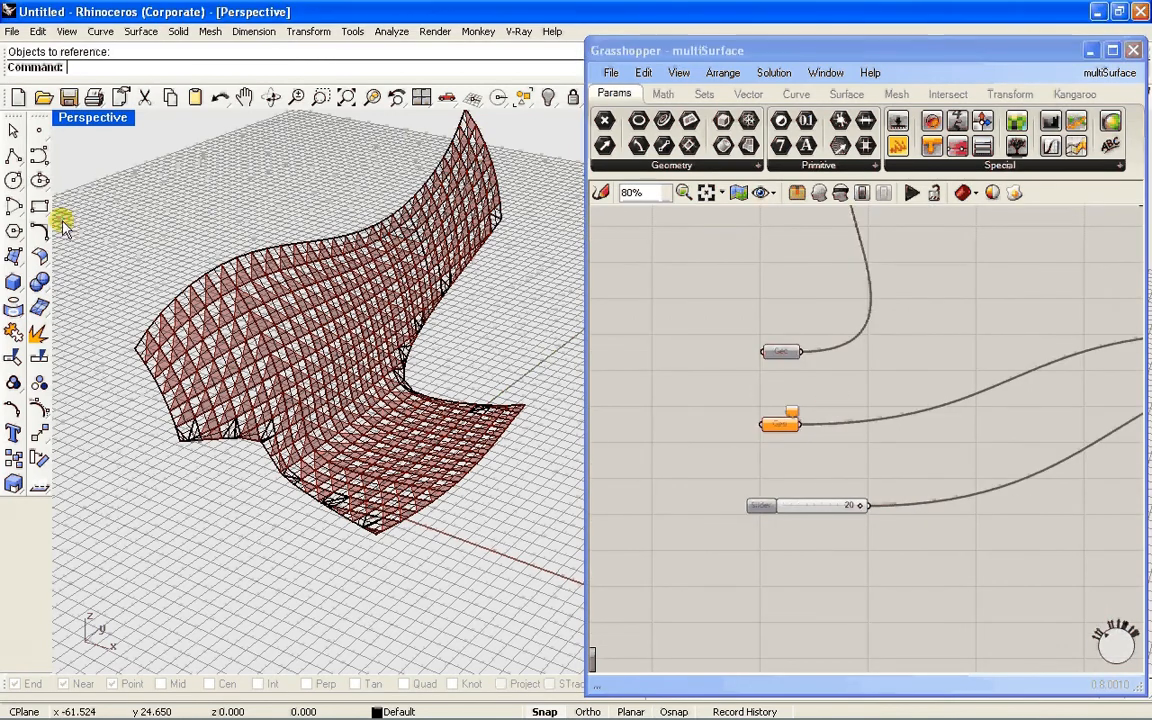
pyautogui.click(40, 131)
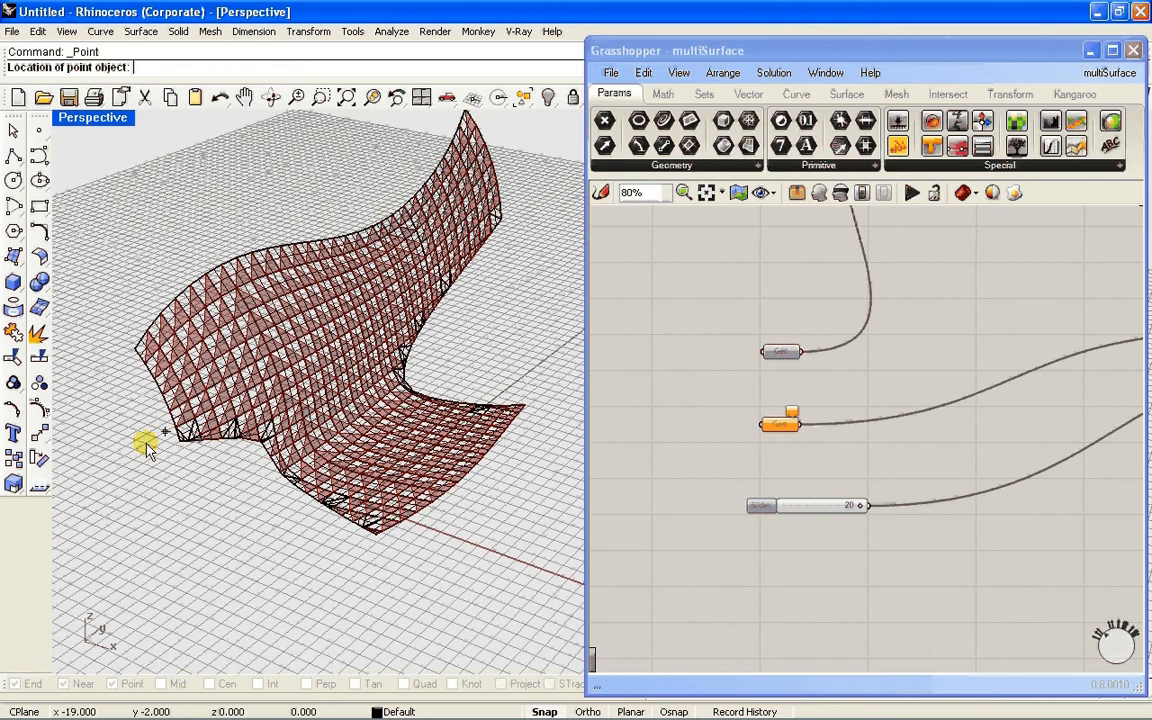
pyautogui.click(488, 507)
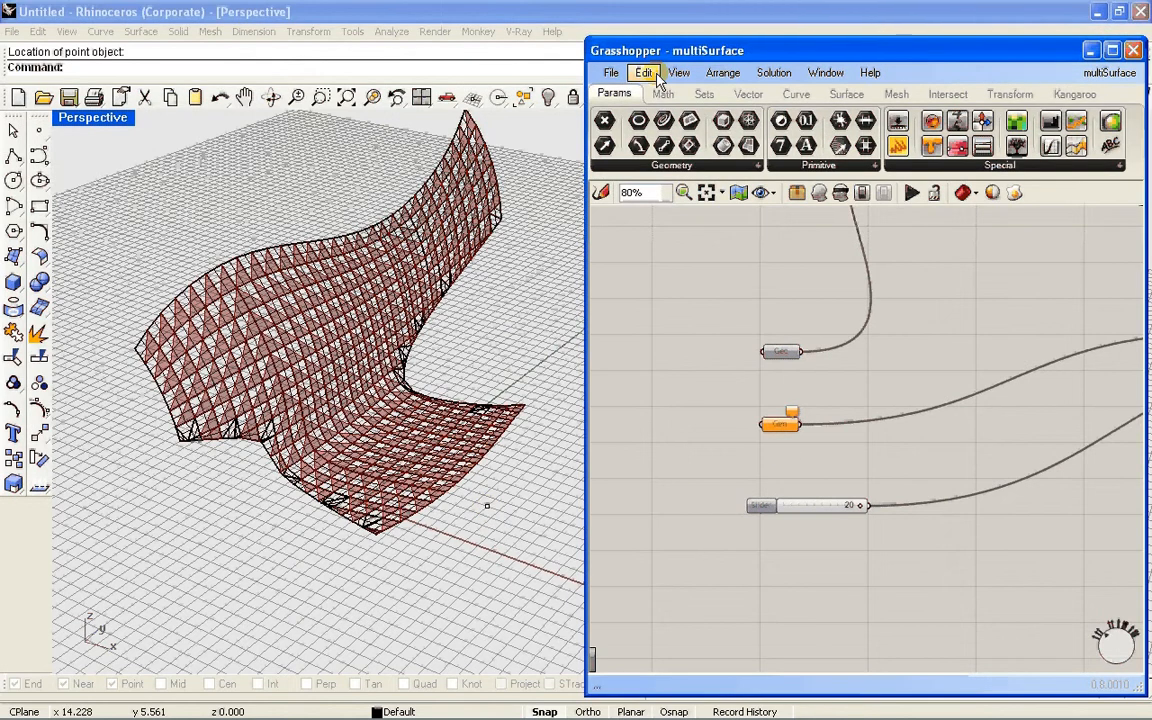
# Step: Reference the point object on the ground grid as the single geometry of the lower Geo parameter
pyautogui.rightClick(781, 439)
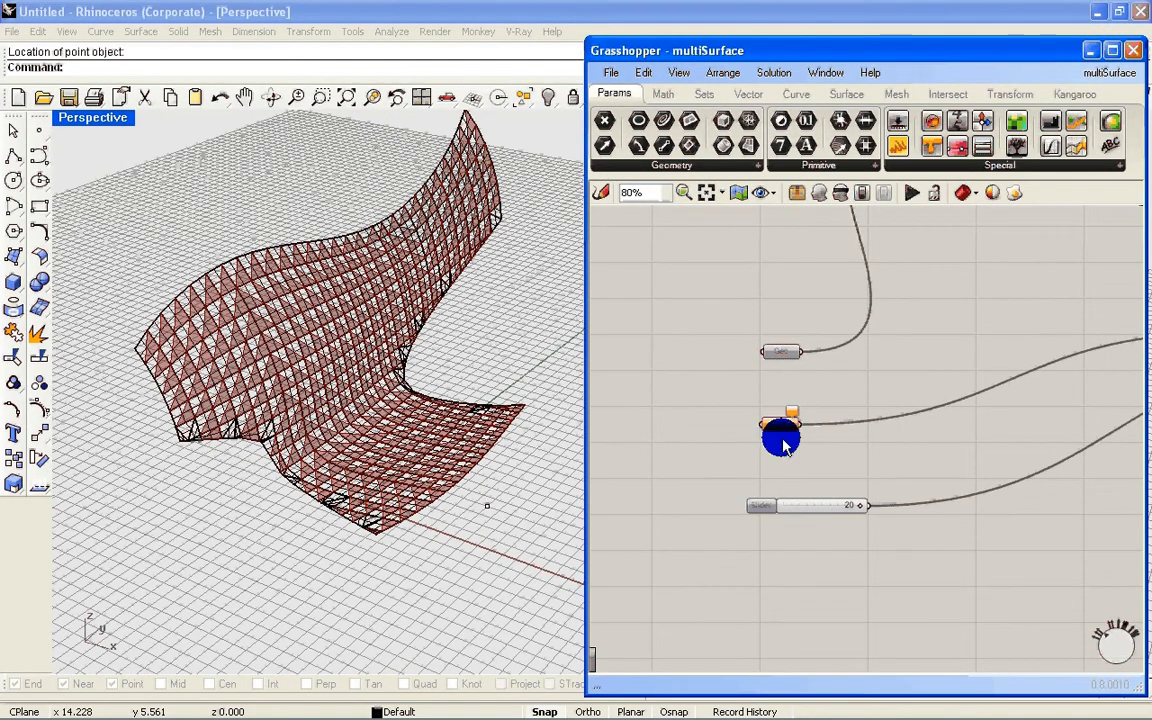
pyautogui.scroll(3, 784, 447)
pyautogui.rightClick(795, 400)
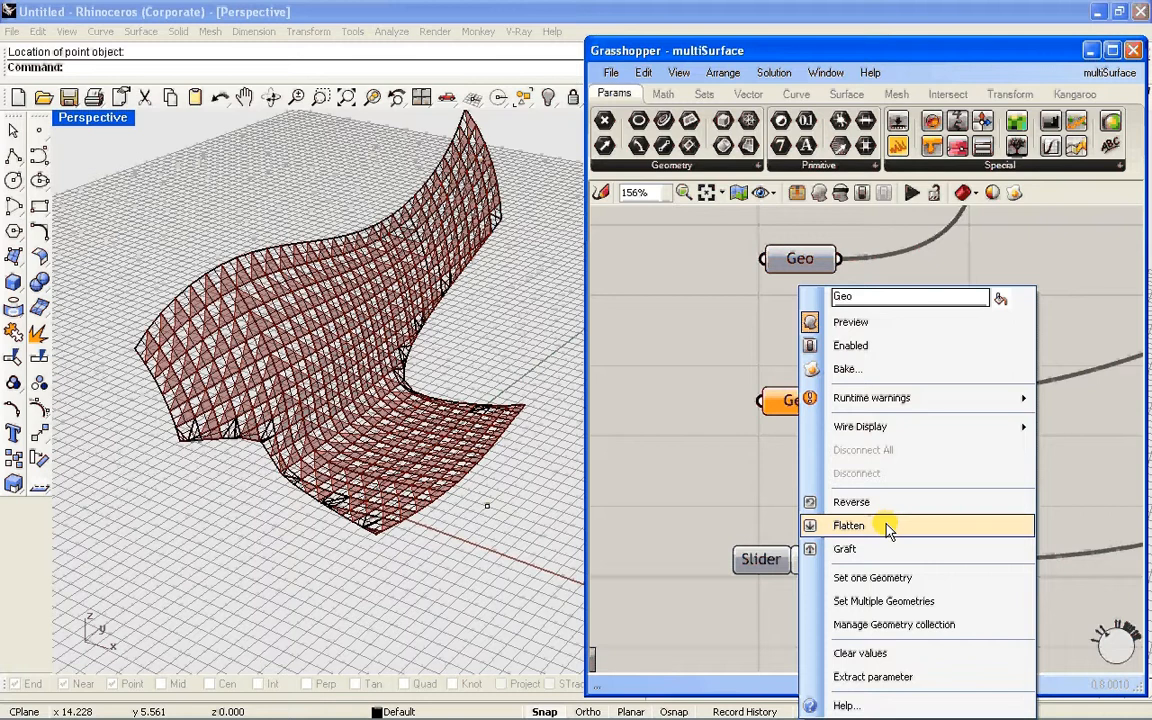
pyautogui.click(878, 578)
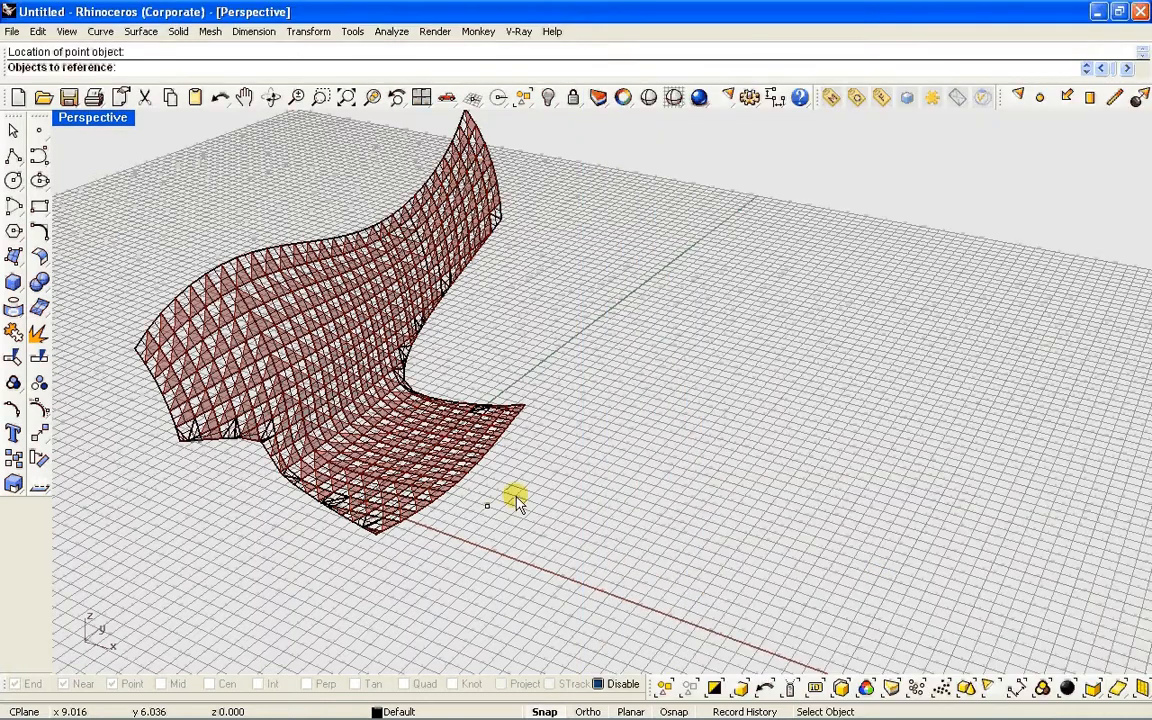
pyautogui.moveTo(514, 497); pyautogui.dragTo(463, 527)
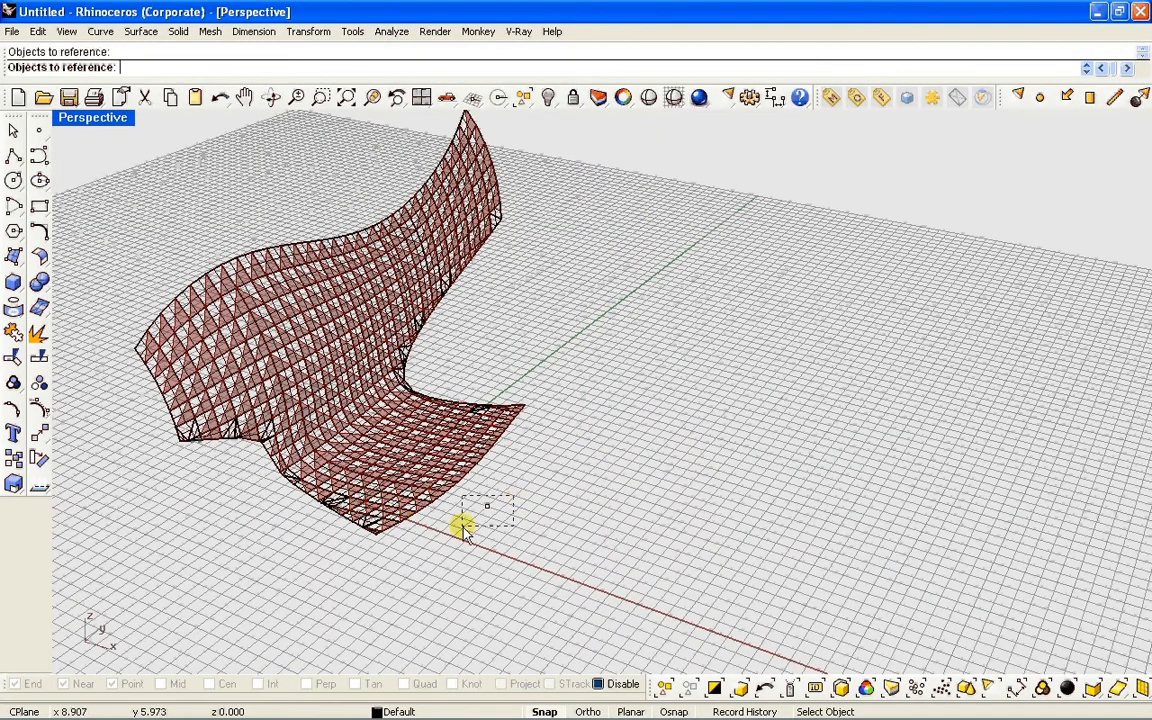
pyautogui.press('Return')
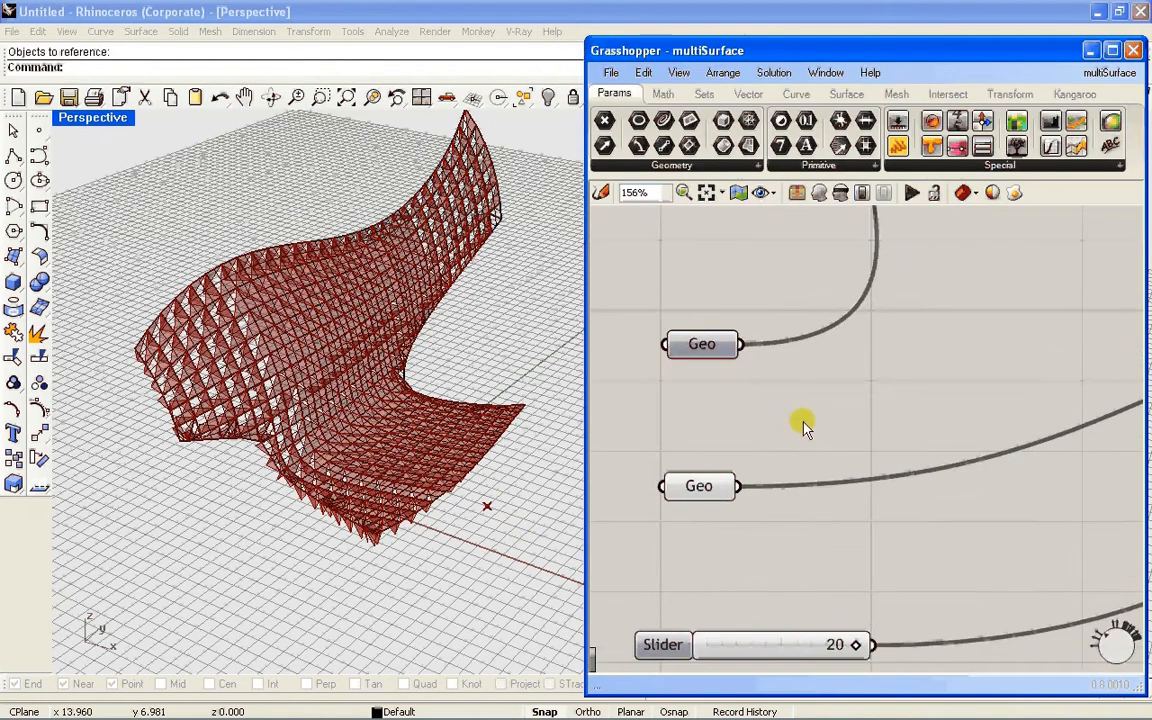
# Step: Examine the spiked panels generated across the surface from several angles, comparing them with the attractor point's position
pyautogui.scroll(-10, 880, 410)
pyautogui.scroll(5, 922, 407)
pyautogui.scroll(-3, 877, 378)
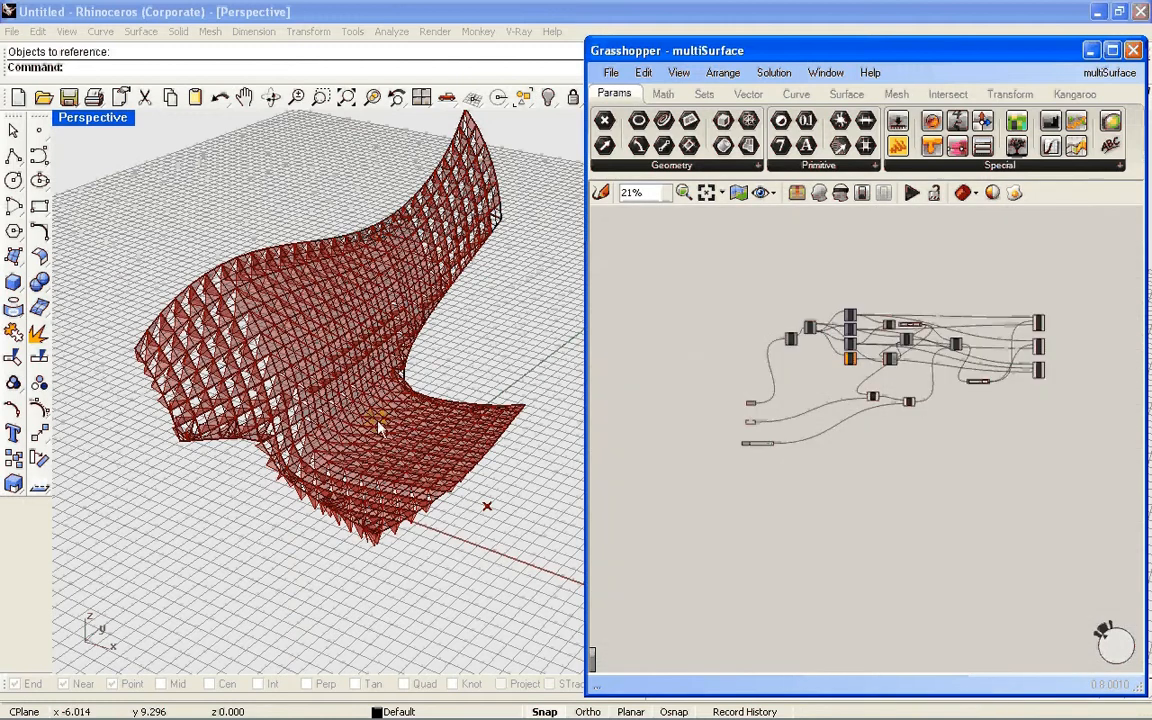
pyautogui.moveTo(470, 375); pyautogui.dragTo(447, 292, button='right')
pyautogui.moveTo(319, 345); pyautogui.dragTo(405, 342, button='right')
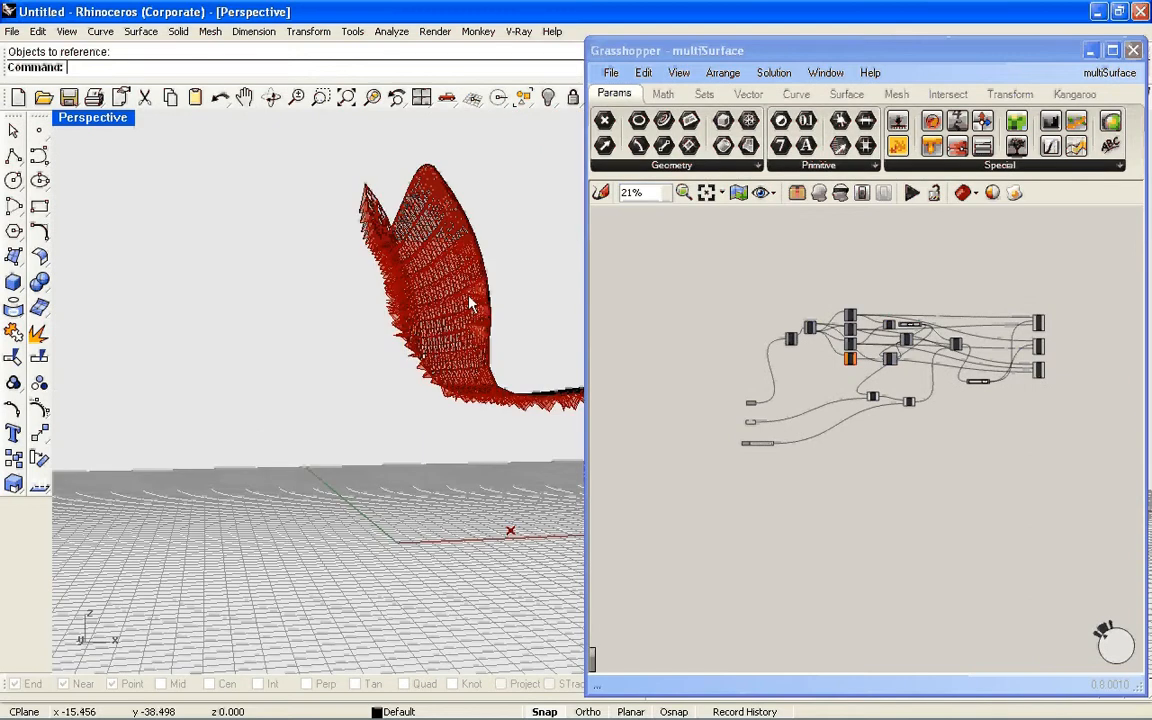
pyautogui.moveTo(469, 297); pyautogui.dragTo(436, 367, button='right')
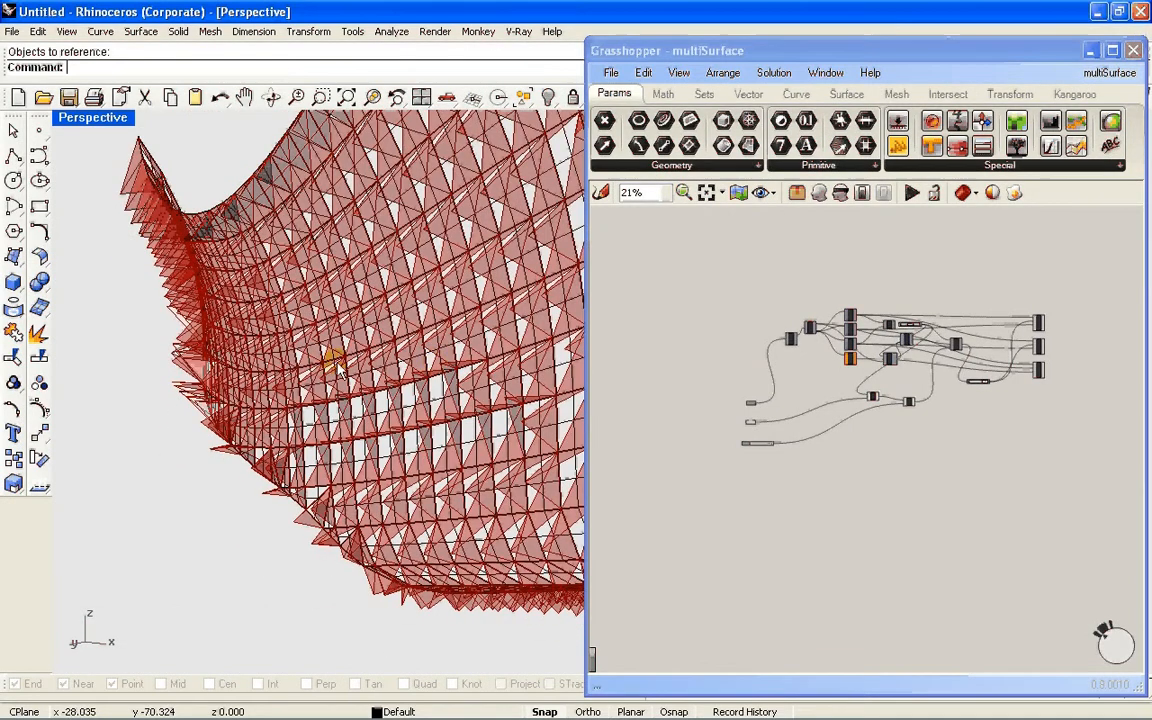
pyautogui.moveTo(297, 312); pyautogui.dragTo(352, 482, button='right')
pyautogui.moveTo(342, 545)
pyautogui.mouseDown(button='right')
pyautogui.moveTo(362, 555)
pyautogui.moveTo(334, 527)
pyautogui.mouseUp(button='right')
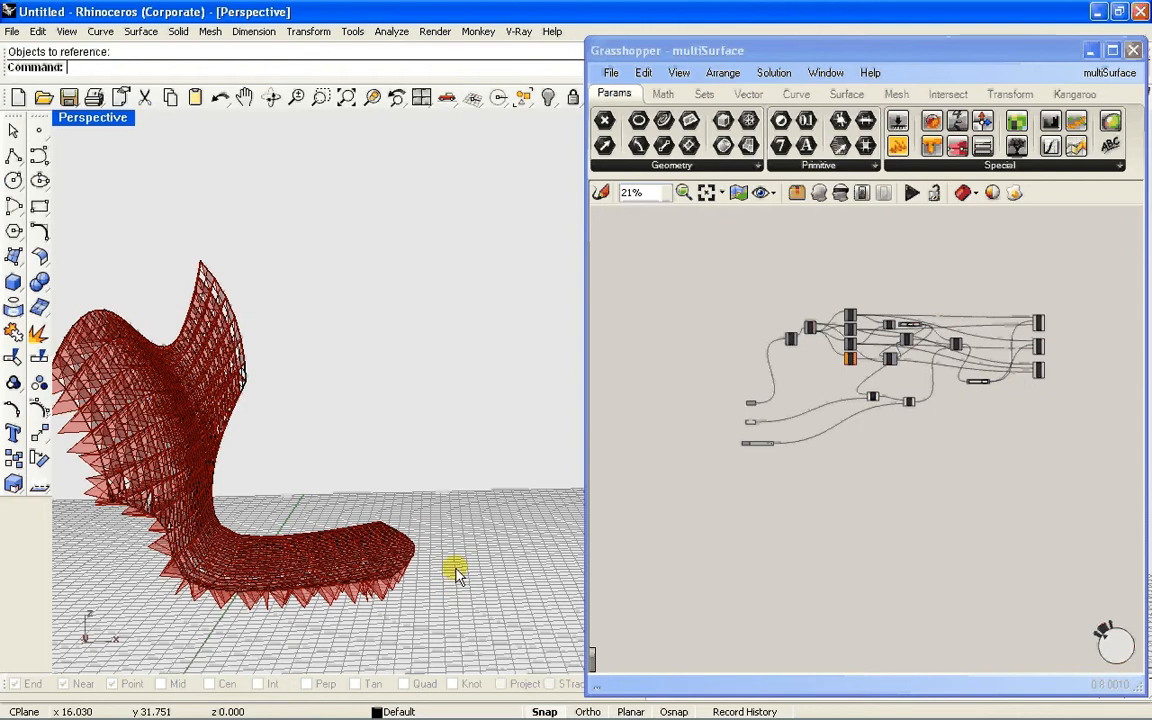
pyautogui.moveTo(455, 571); pyautogui.dragTo(445, 581, button='right')
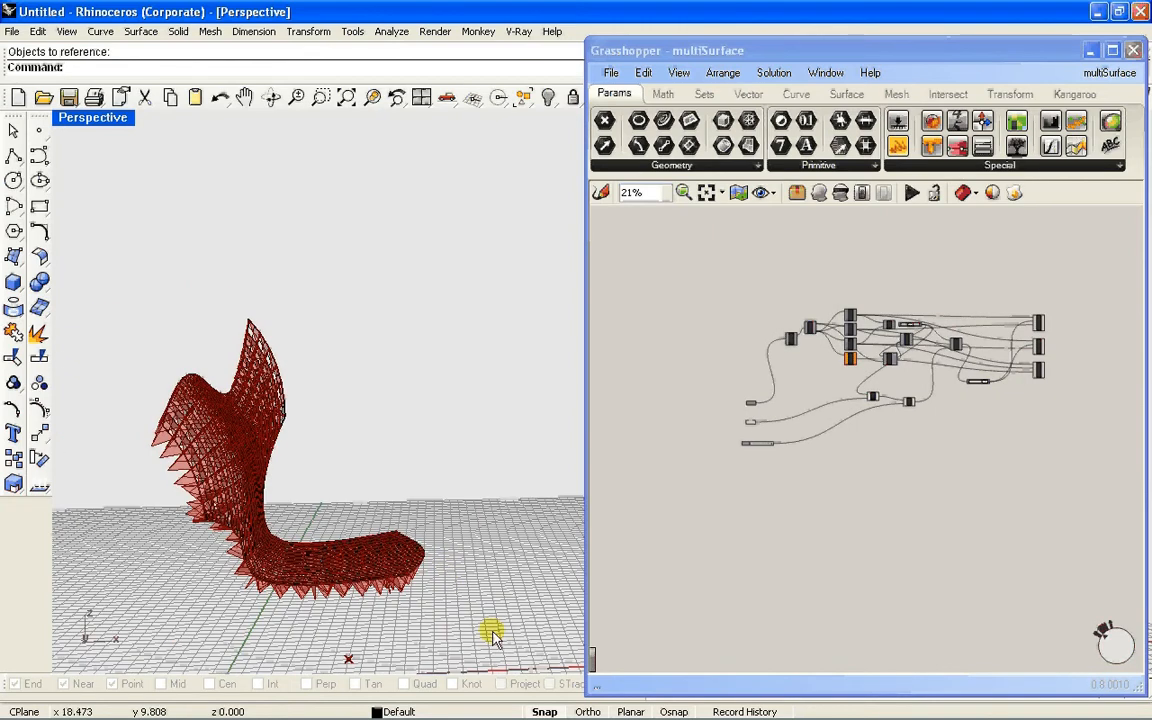
pyautogui.moveTo(368, 594); pyautogui.dragTo(160, 440, button='right')
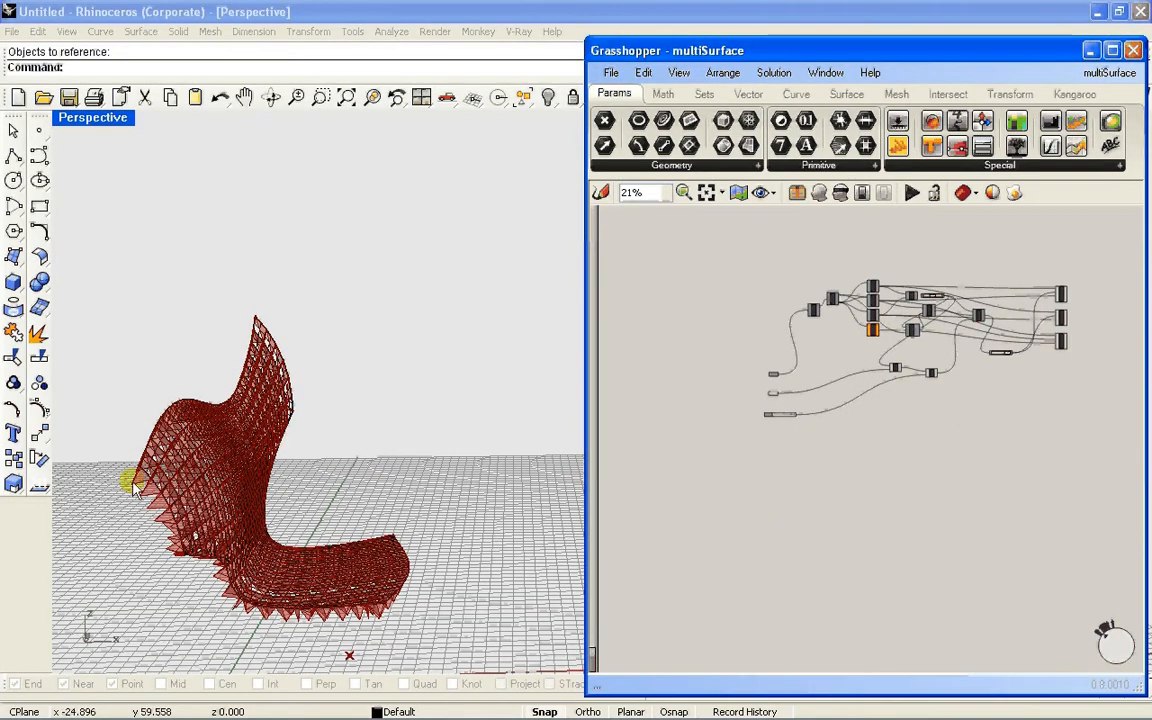
# Step: Set the number slider below the two Geo parameters to 10
pyautogui.moveTo(762, 574); pyautogui.dragTo(787, 545, button='right')
pyautogui.scroll(10, 764, 437)
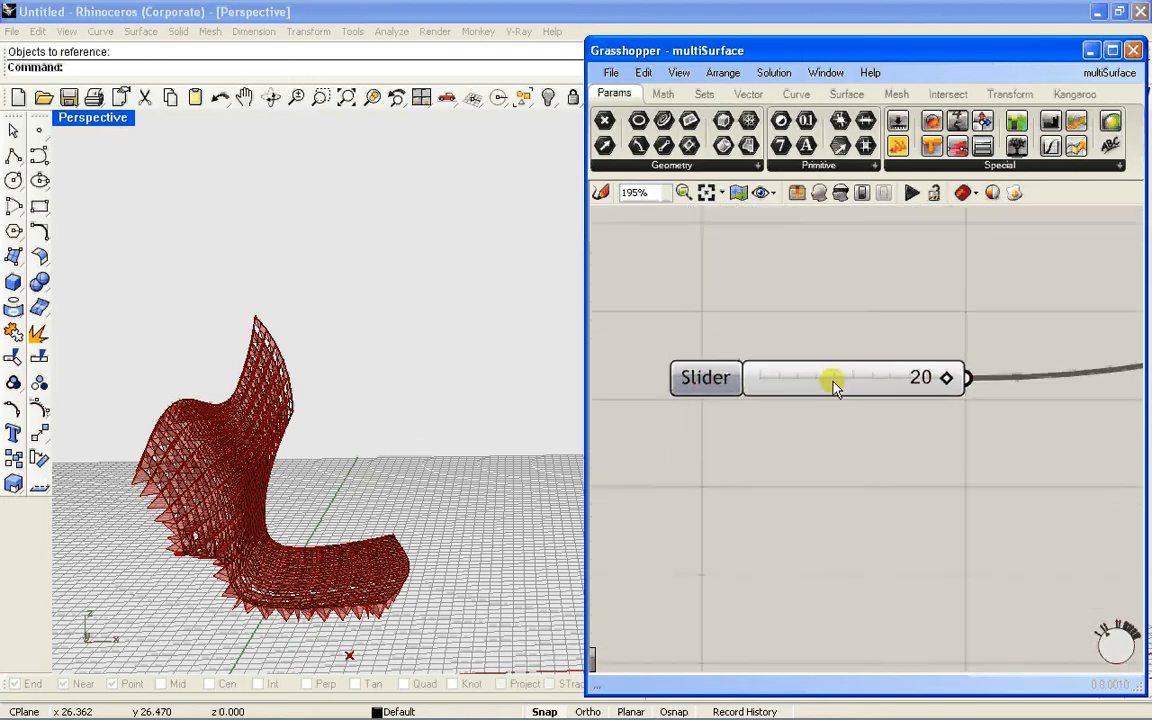
pyautogui.doubleClick(830, 378)
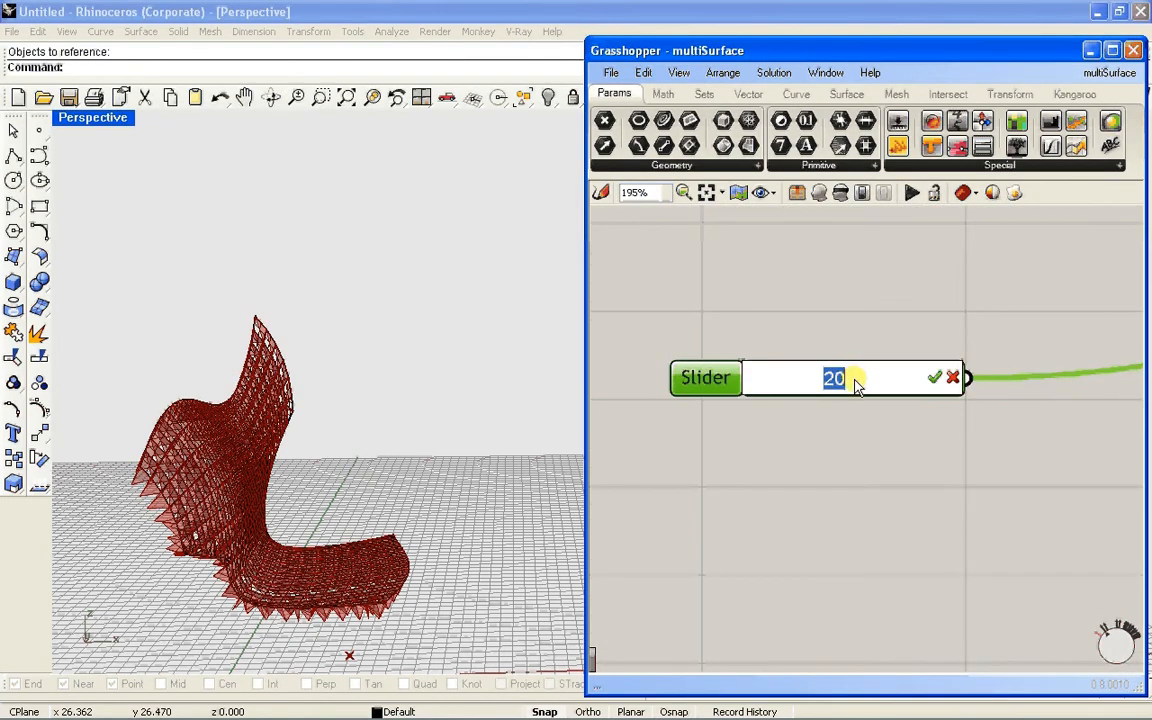
pyautogui.write('10')
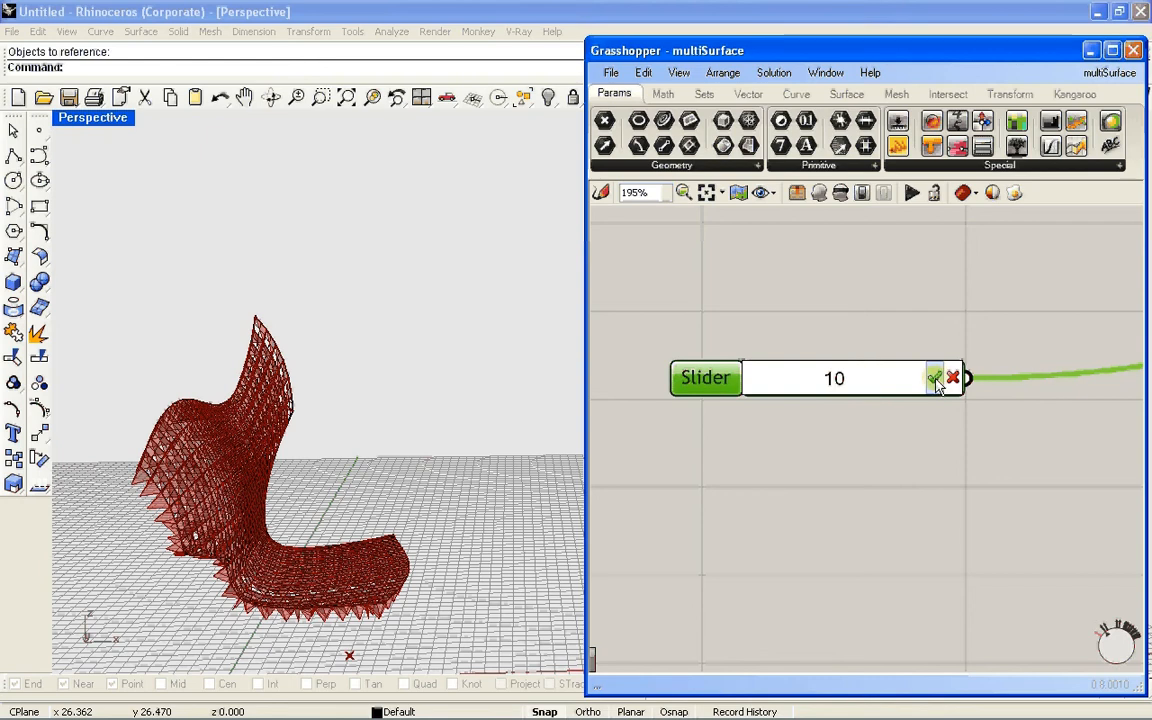
pyautogui.click(934, 378)
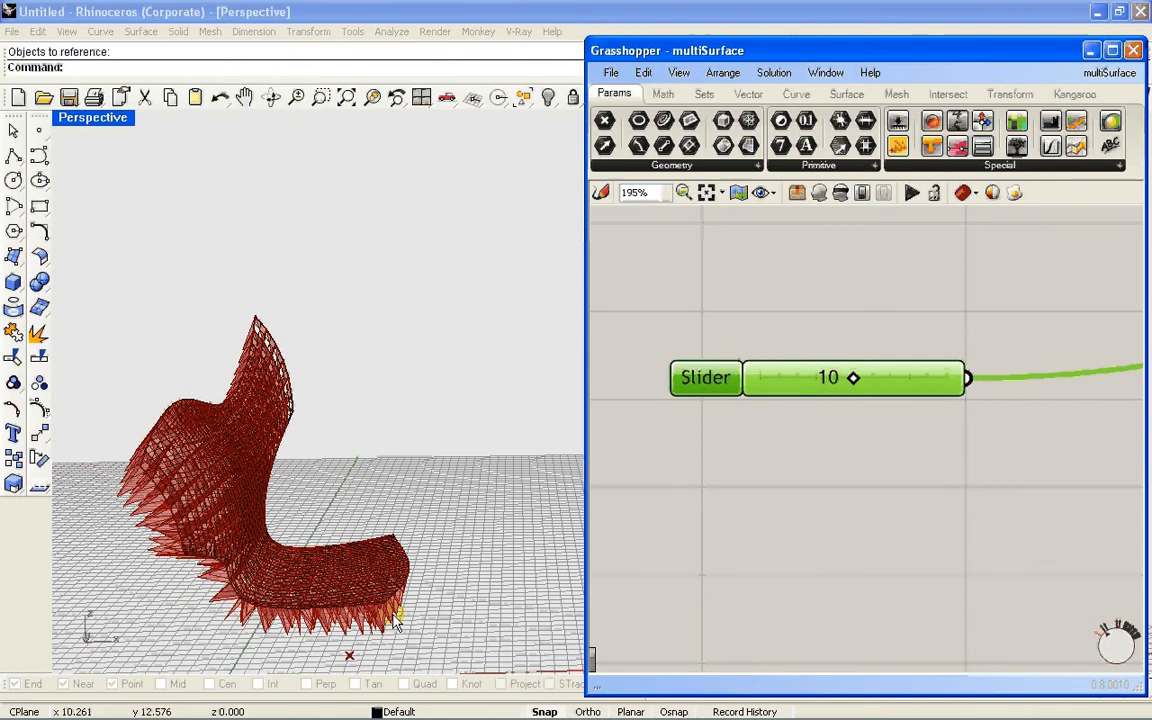
# Step: Set the number slider below the Geo parameters to 3 and inspect the spikes on the surface
pyautogui.doubleClick(792, 387)
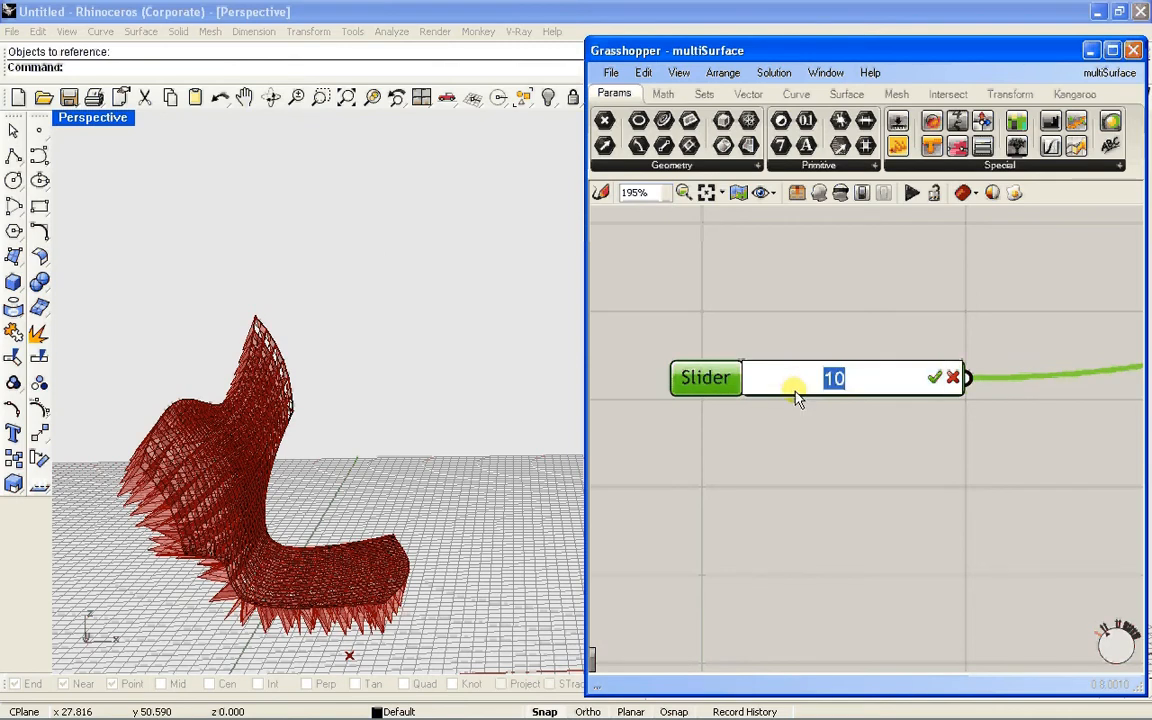
pyautogui.write('3')
pyautogui.click(933, 378)
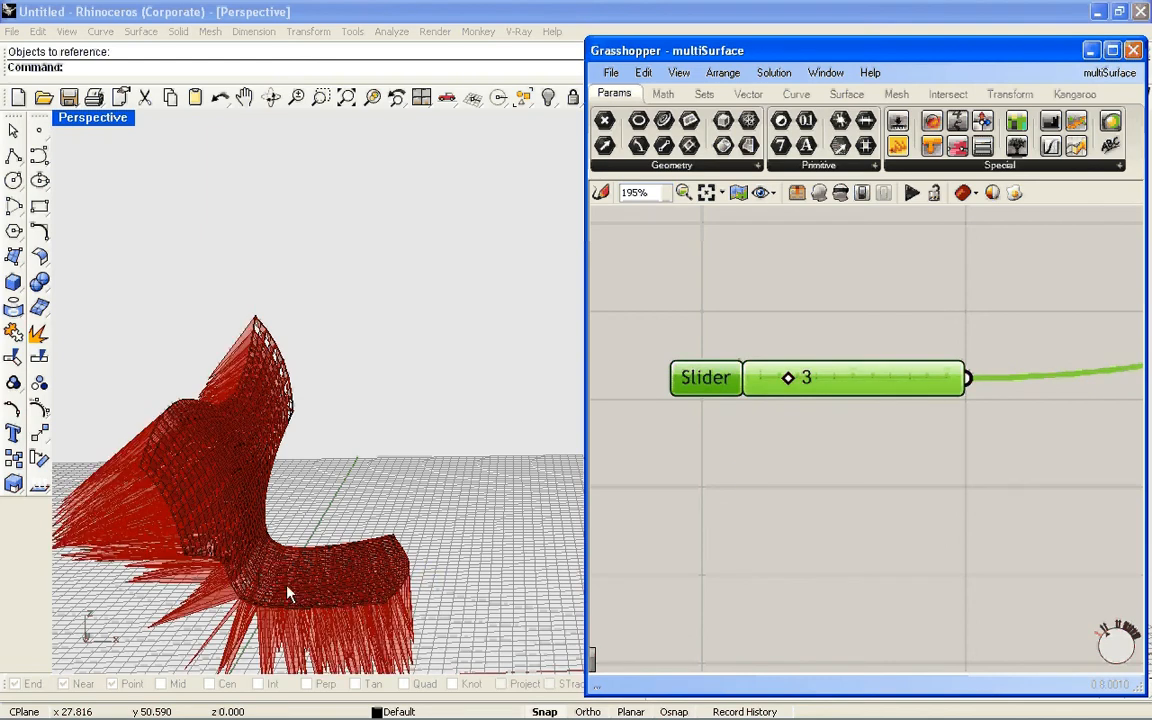
pyautogui.moveTo(260, 580); pyautogui.dragTo(188, 493, button='right')
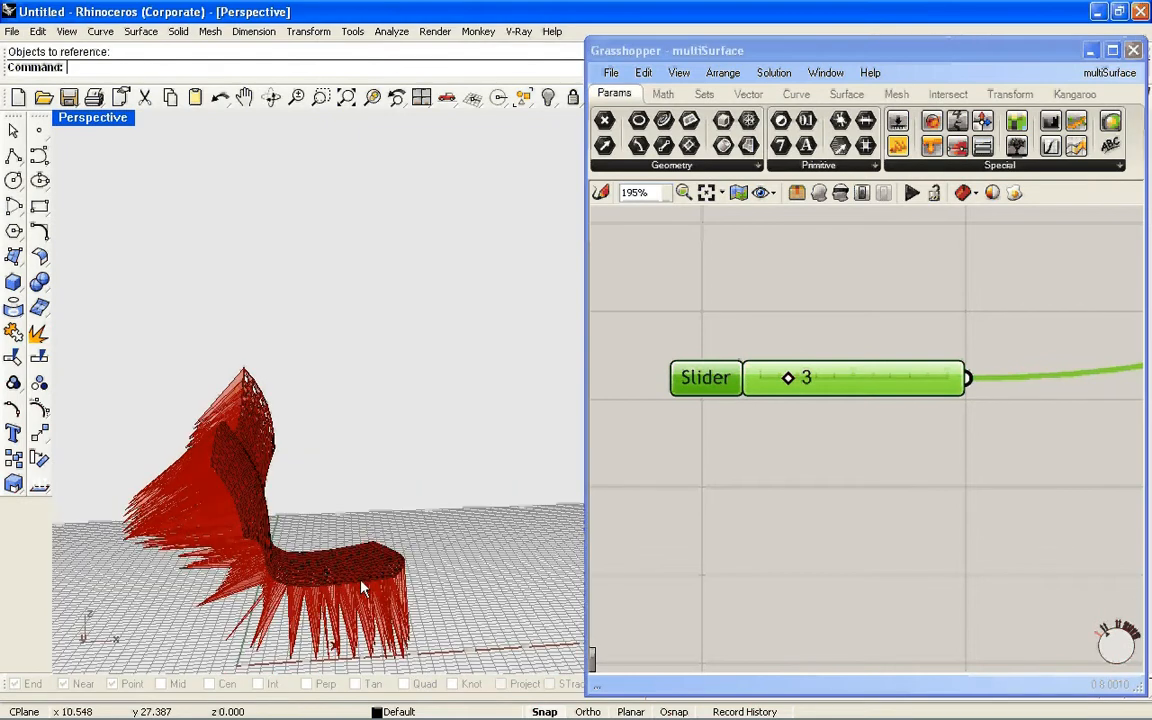
# Step: Set the number slider below the Geo parameters back to 20
pyautogui.click(722, 438)
pyautogui.doubleClick(857, 378)
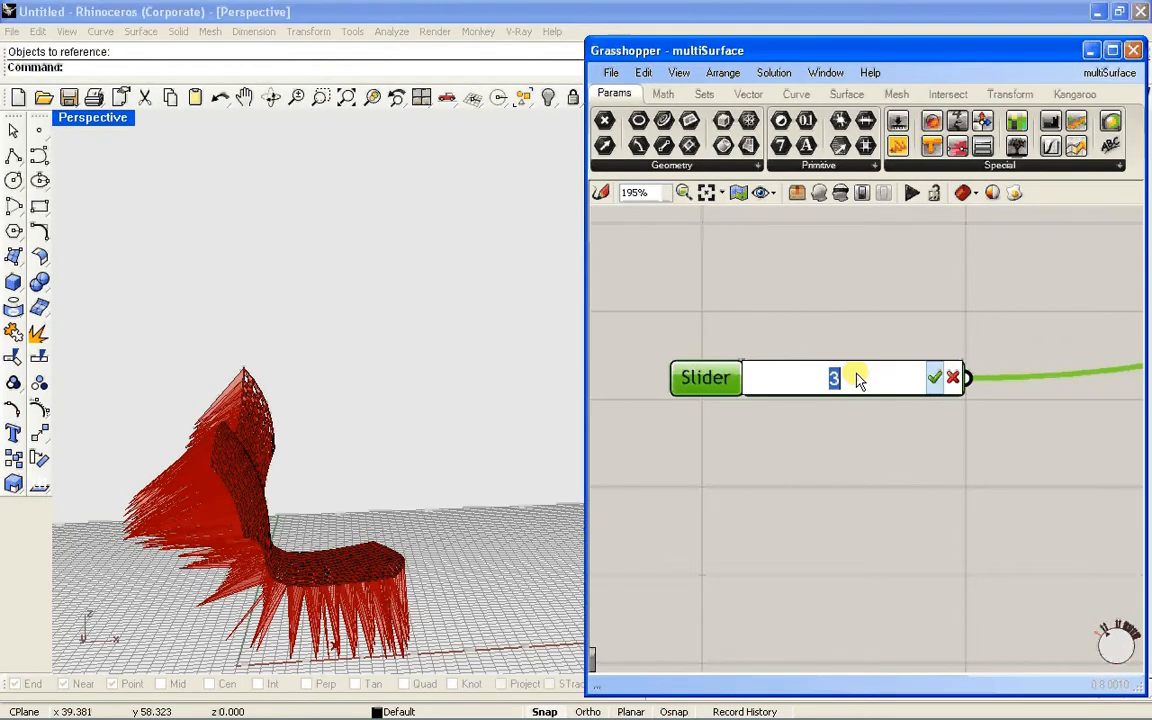
pyautogui.write('20')
pyautogui.click(933, 379)
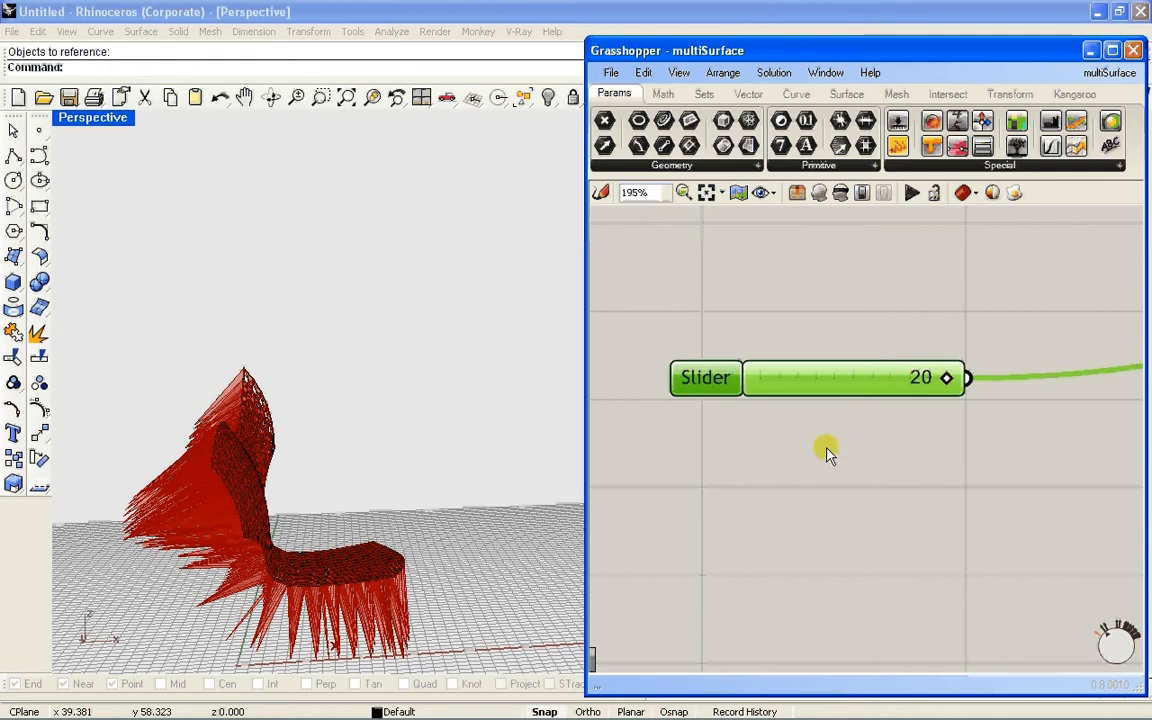
# Step: Raise the maximum of the number slider's numeric domain to 40
pyautogui.click(719, 380)
pyautogui.doubleClick(710, 378)
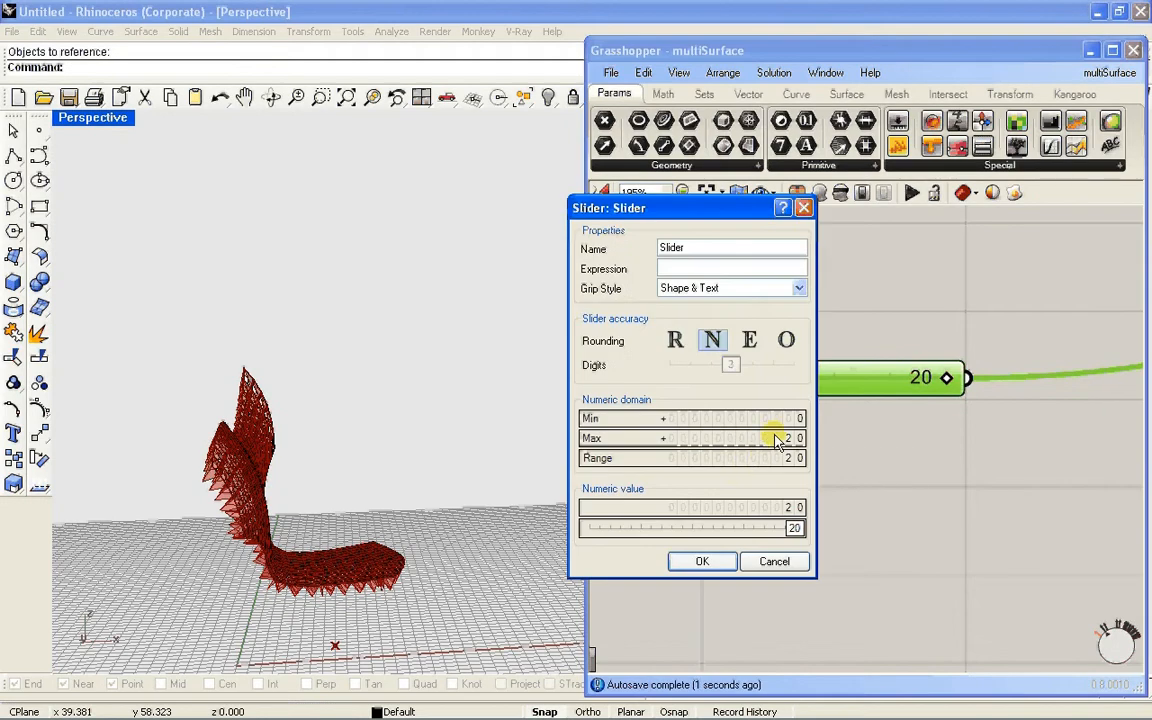
pyautogui.doubleClick(737, 441)
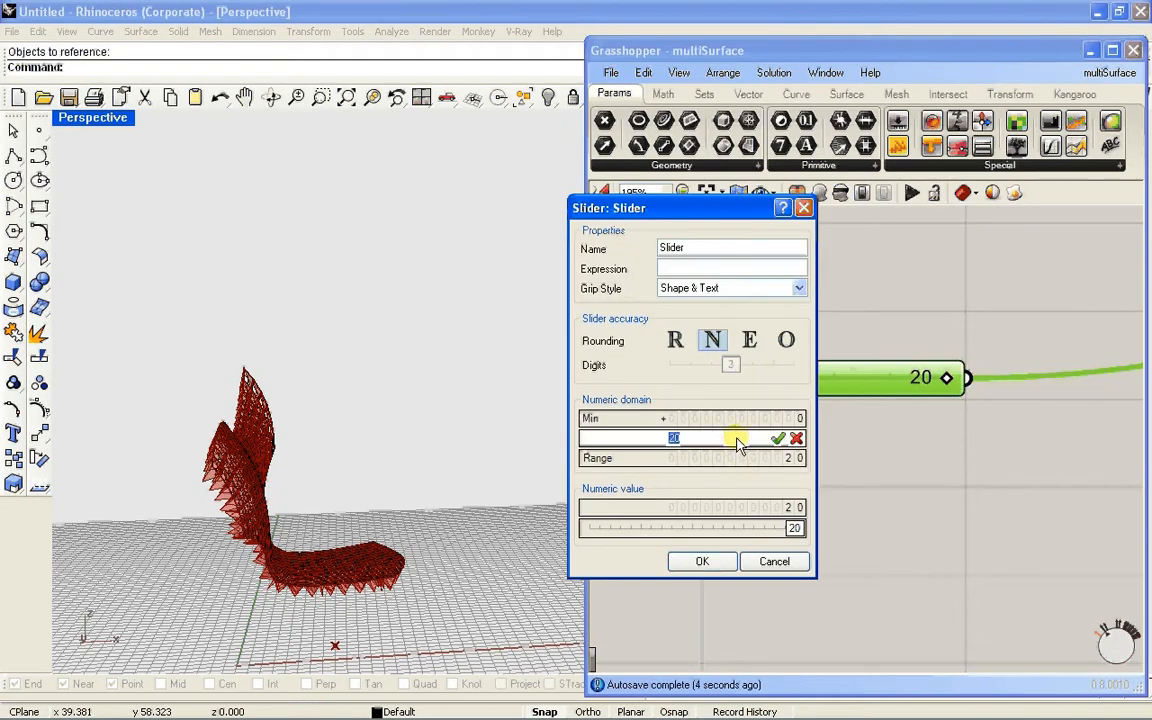
pyautogui.write('40')
pyautogui.click(706, 560)
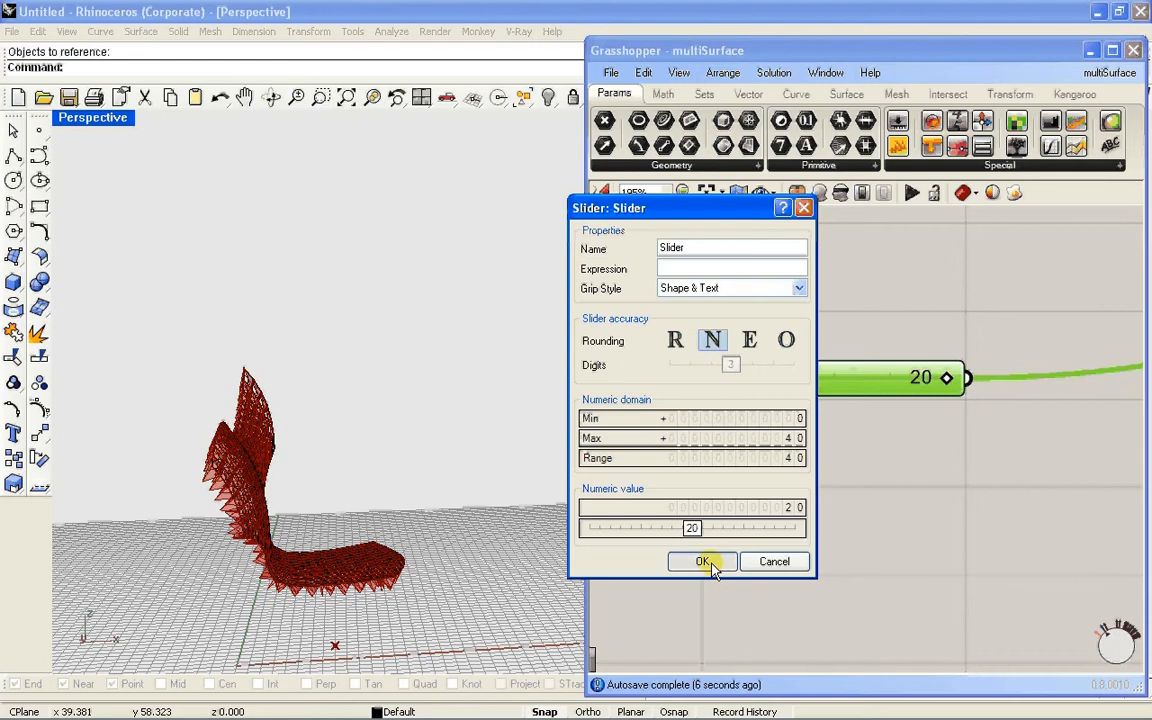
pyautogui.click(706, 561)
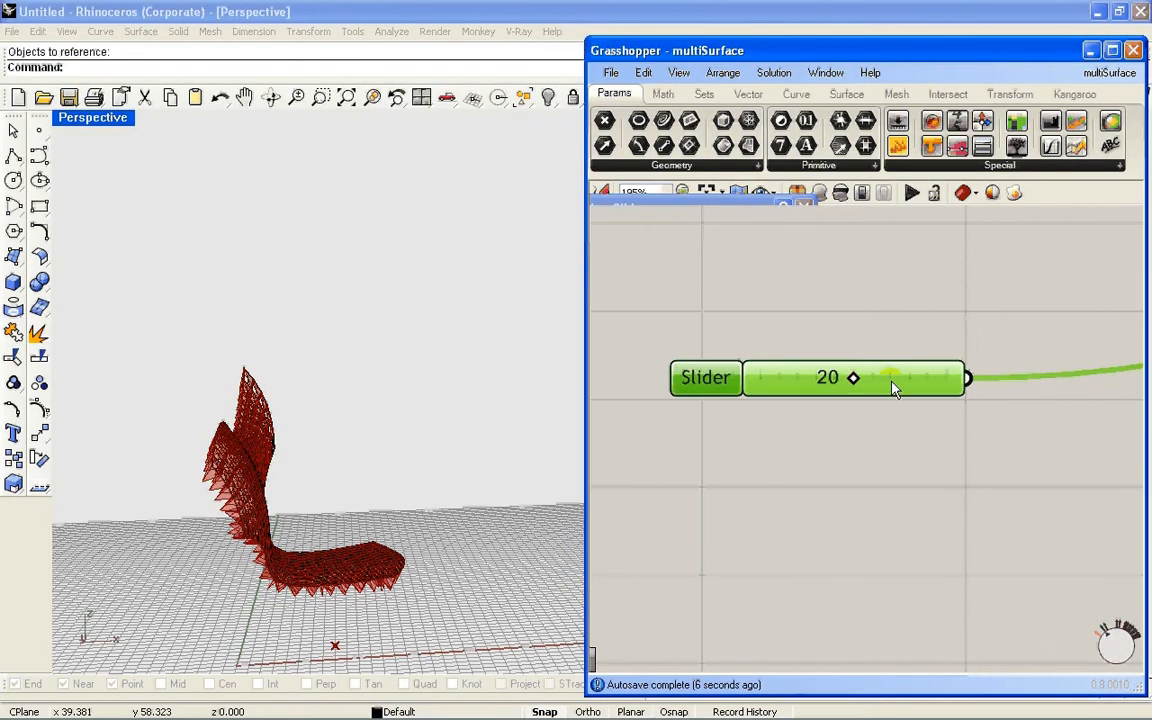
# Step: Set the number slider below the Geo parameters to 35
pyautogui.doubleClick(858, 387)
pyautogui.write('35')
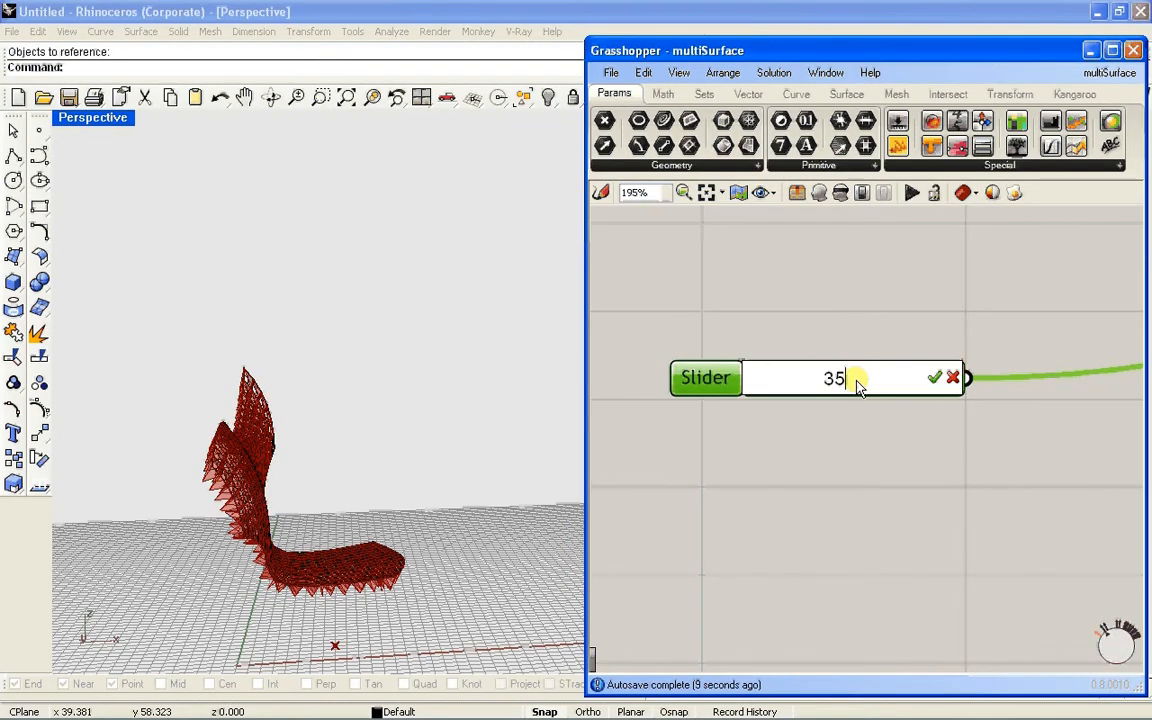
pyautogui.click(934, 377)
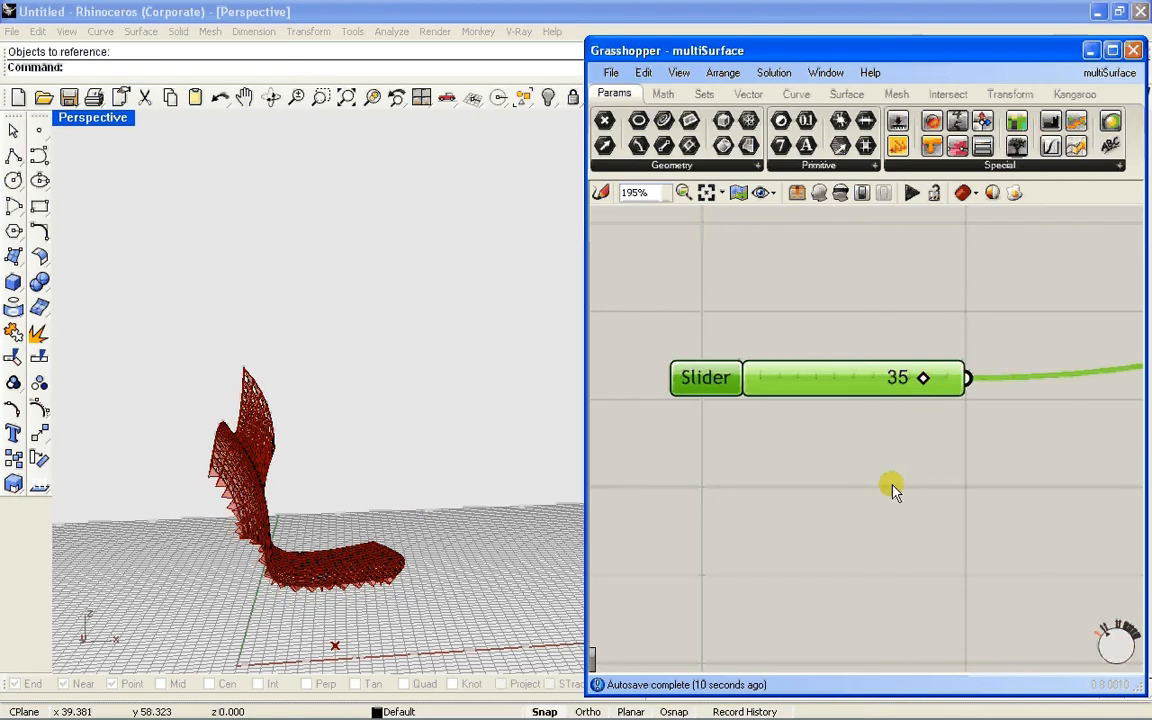
pyautogui.scroll(-3, 849, 489)
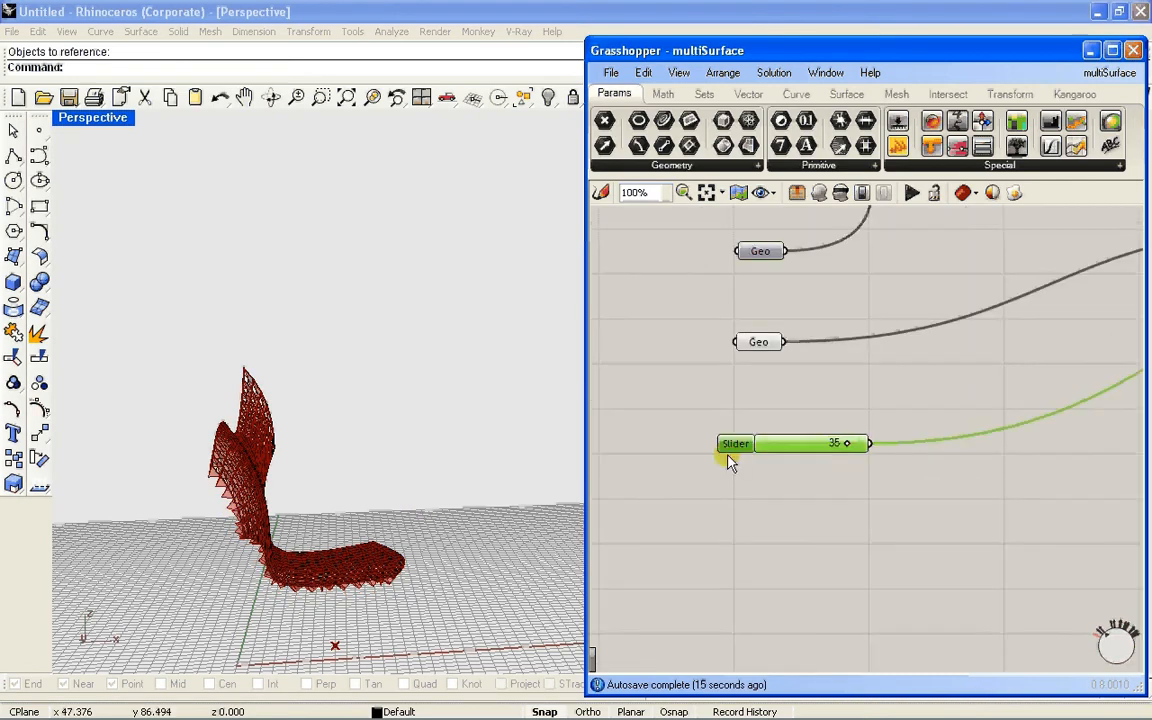
# Step: Flip the normal direction of the referenced NURBS surface with the Flip command and deselect it
pyautogui.moveTo(447, 489); pyautogui.dragTo(590, 478, button='right')
pyautogui.moveTo(329, 524); pyautogui.dragTo(240, 482, button='right')
pyautogui.click(283, 502)
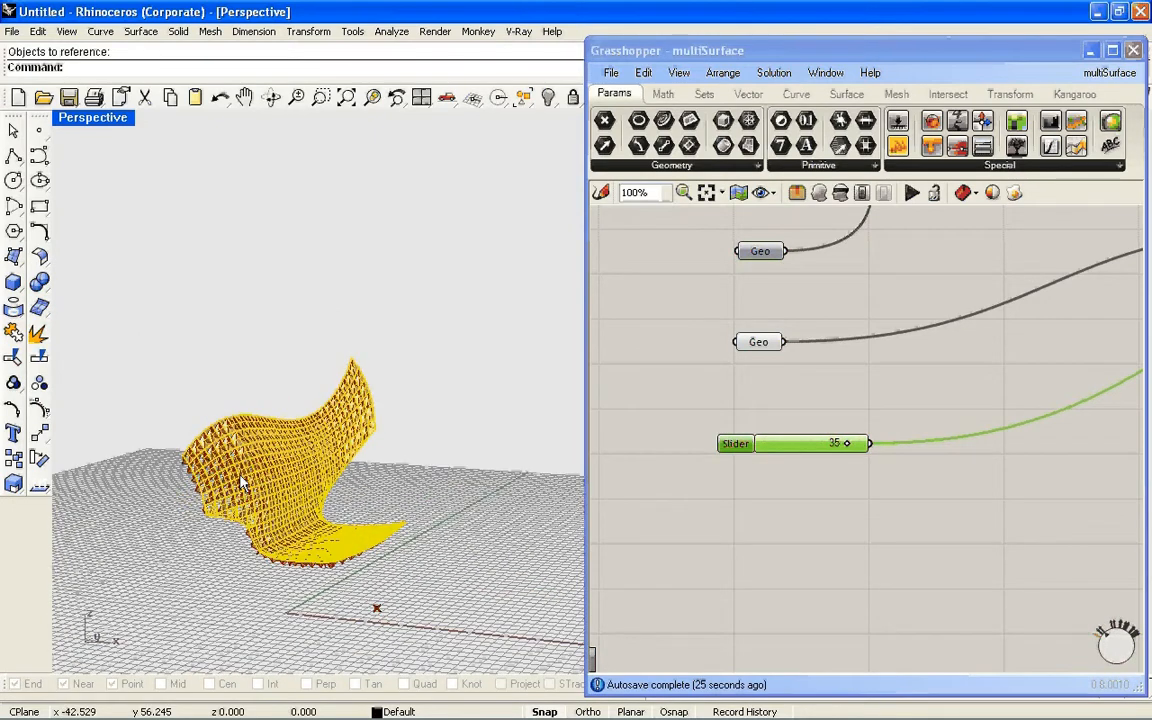
pyautogui.write('Fl')
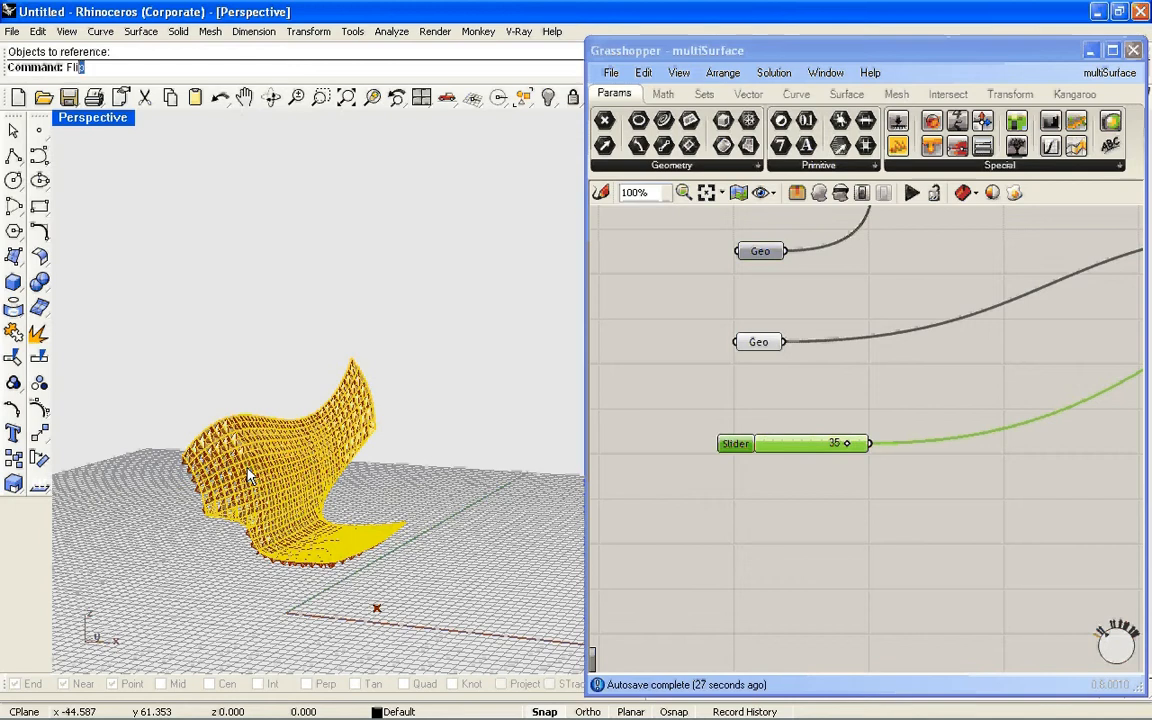
pyautogui.write('ip')
pyautogui.press('Return')
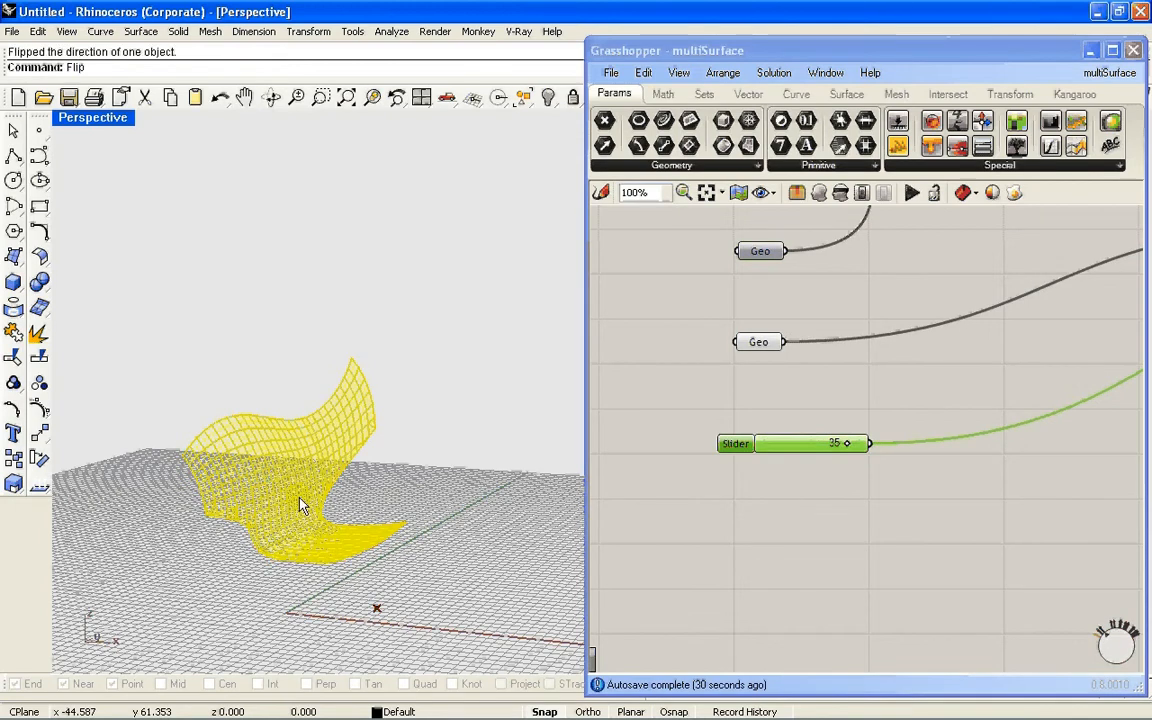
pyautogui.press('Escape')
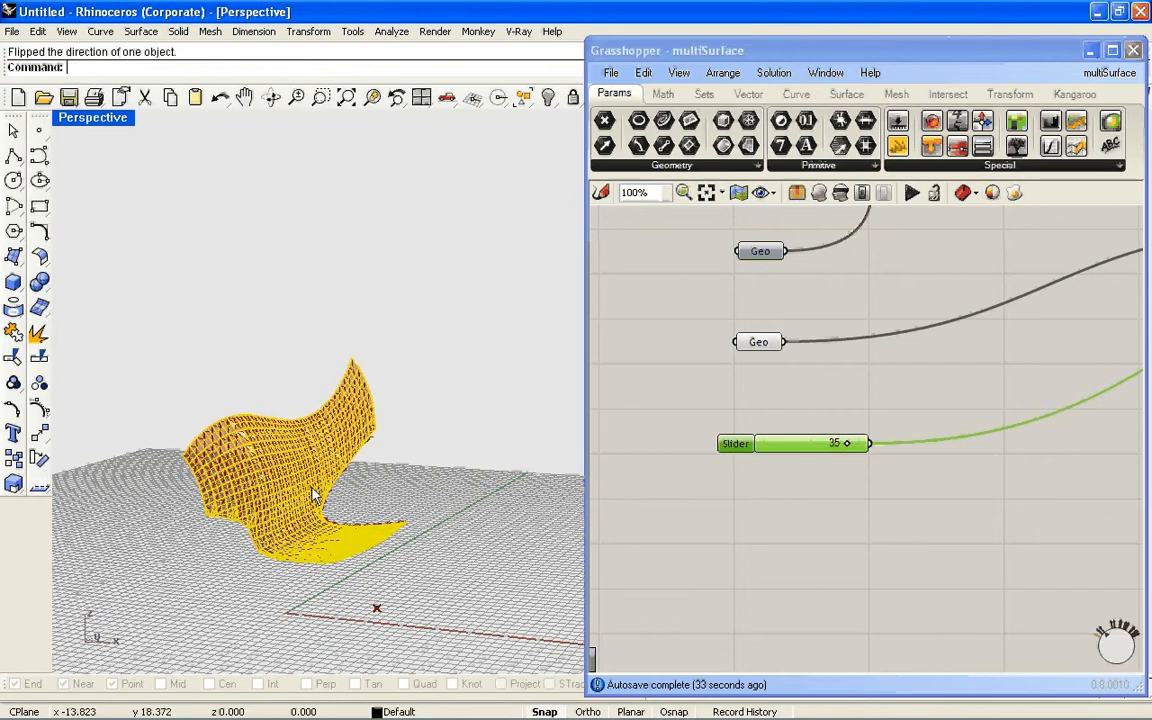
# Step: Inspect the panels on the flipped surface up close, including its upper edge, and look over the whole definition
pyautogui.moveTo(312, 494)
pyautogui.mouseDown(button='right')
pyautogui.moveTo(297, 494)
pyautogui.moveTo(355, 489)
pyautogui.moveTo(239, 489)
pyautogui.moveTo(141, 458)
pyautogui.mouseUp(button='right')
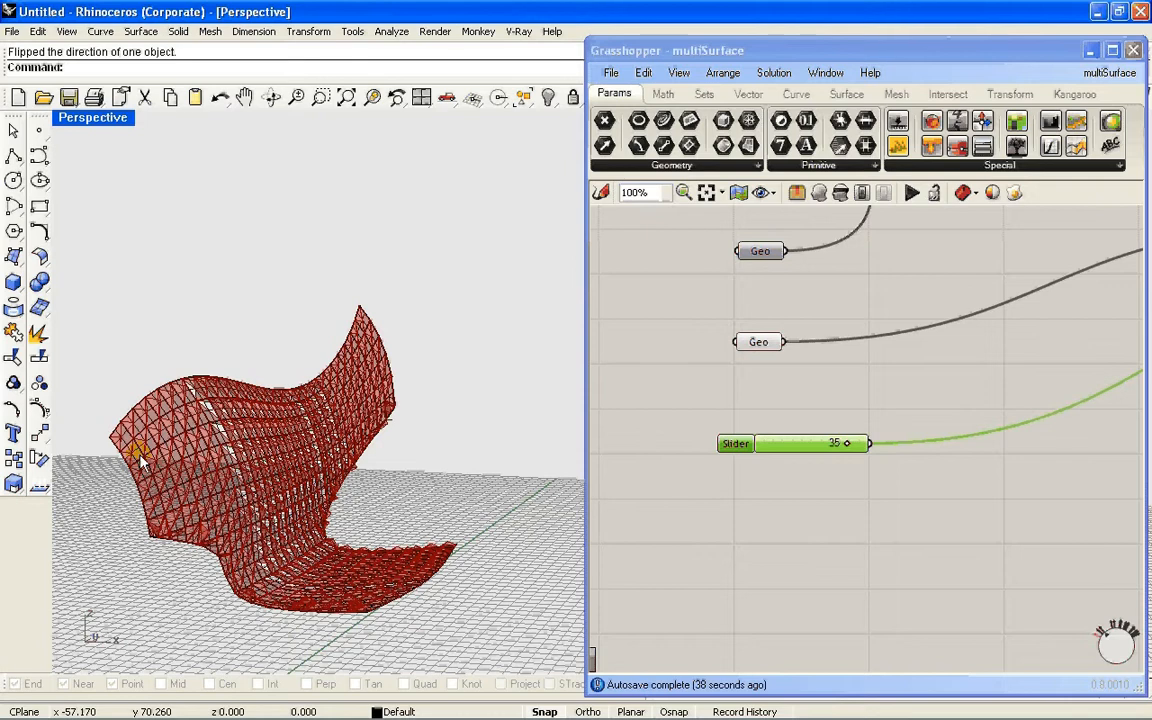
pyautogui.scroll(2, 155, 440)
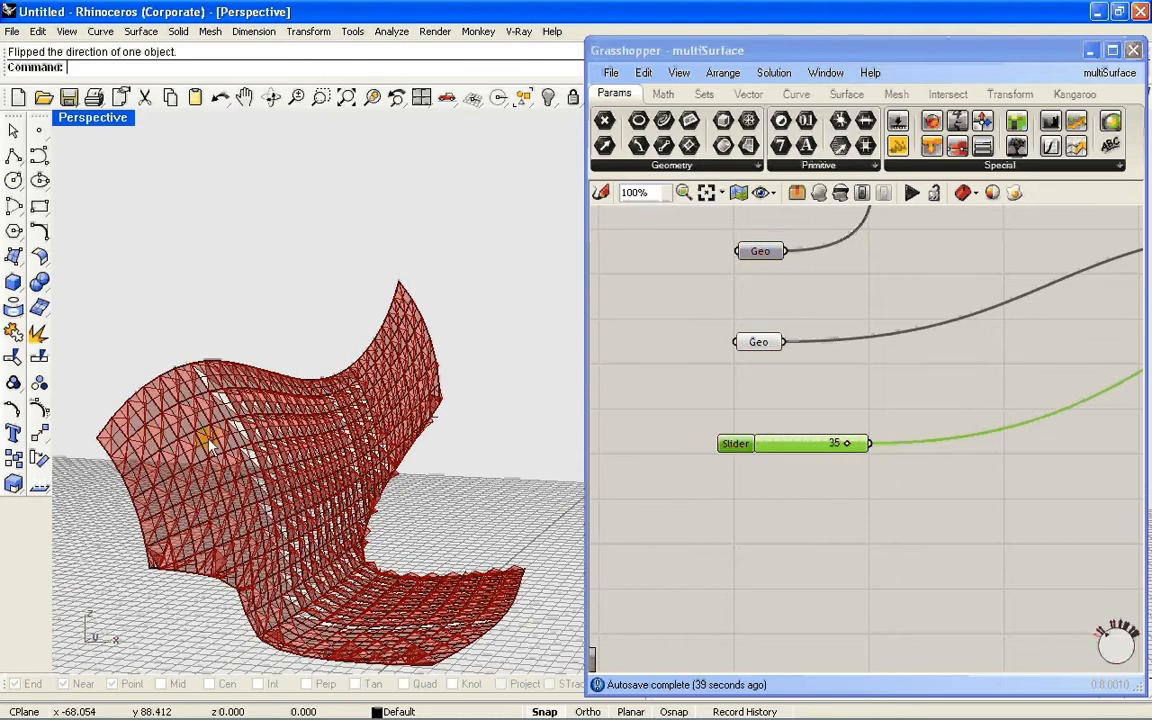
pyautogui.scroll(2, 210, 446)
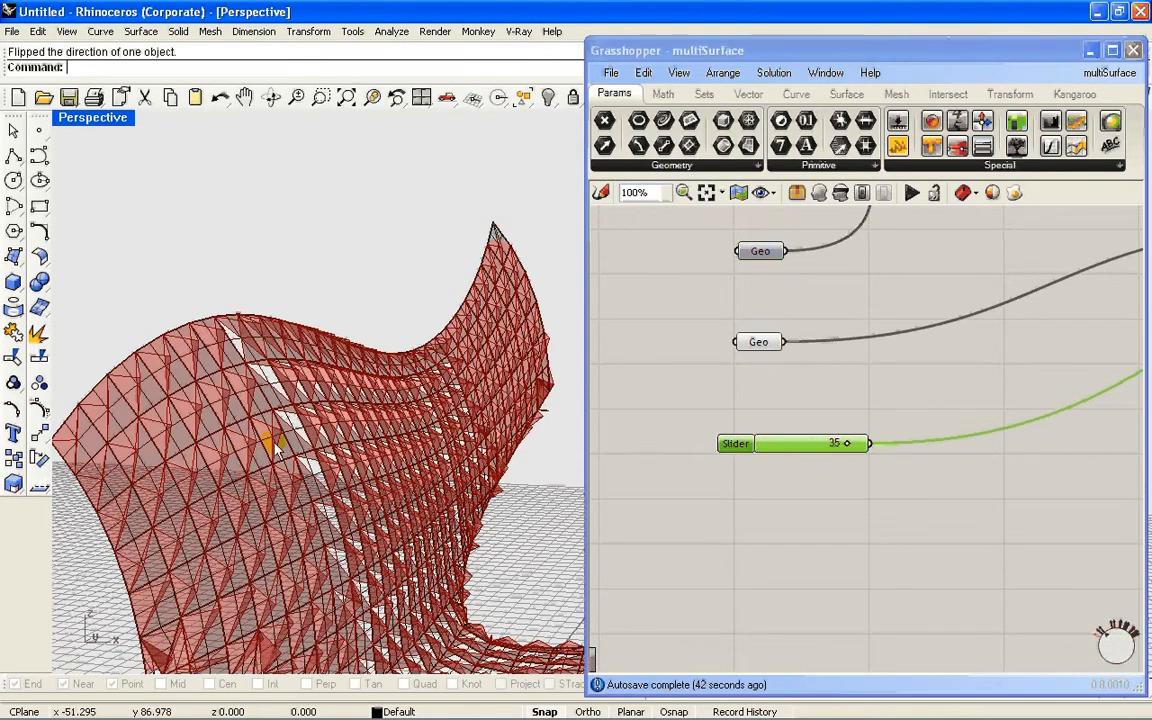
pyautogui.click(738, 404)
pyautogui.scroll(-8, 770, 417)
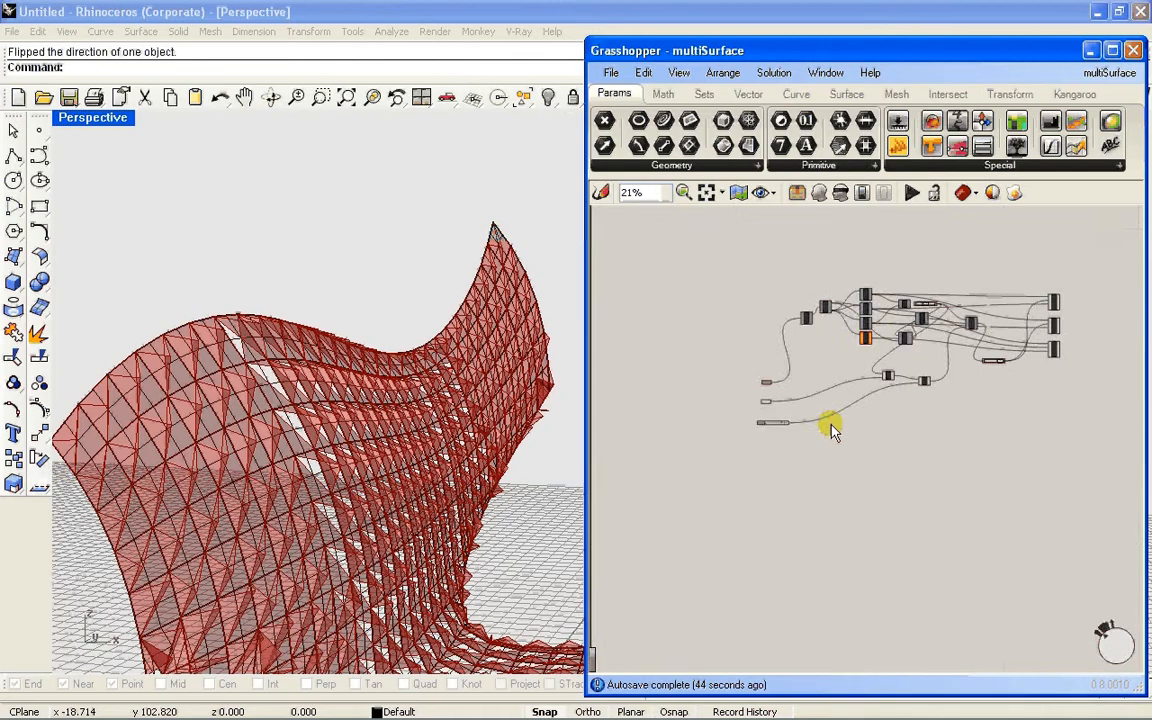
# Step: Locate the three Srf4Pt components at the end of the definition and look over the uppermost one's options
pyautogui.moveTo(832, 428); pyautogui.dragTo(705, 473, button='right')
pyautogui.scroll(6, 705, 473)
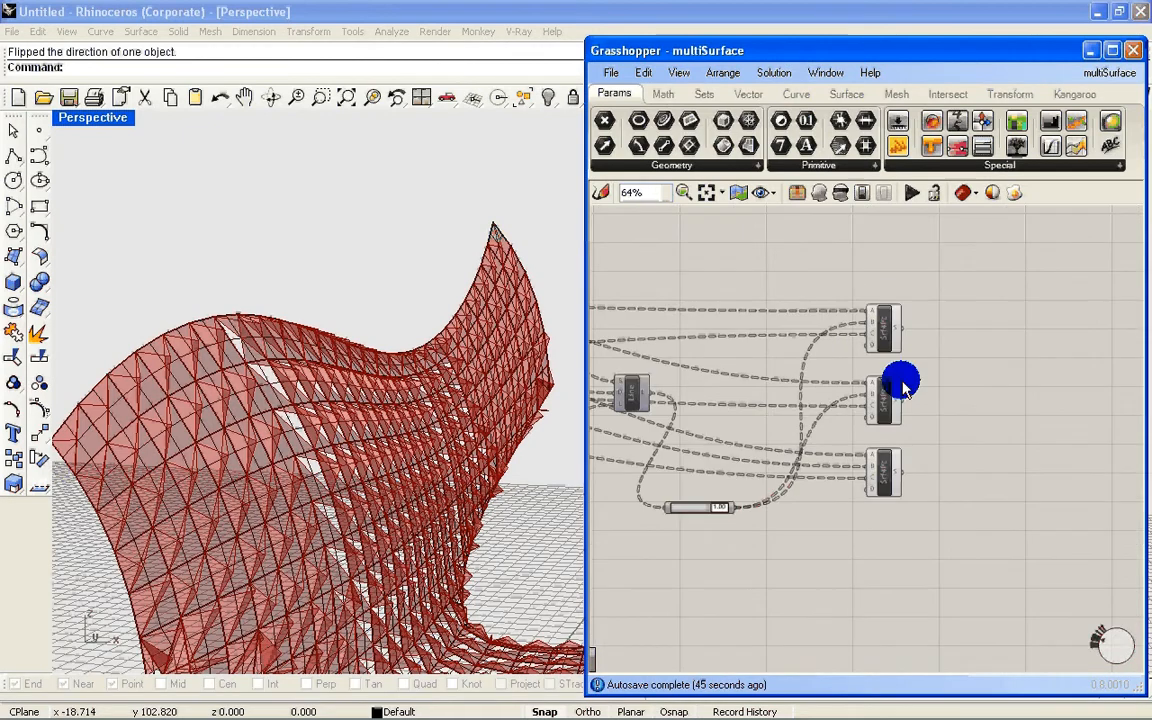
pyautogui.click(869, 330)
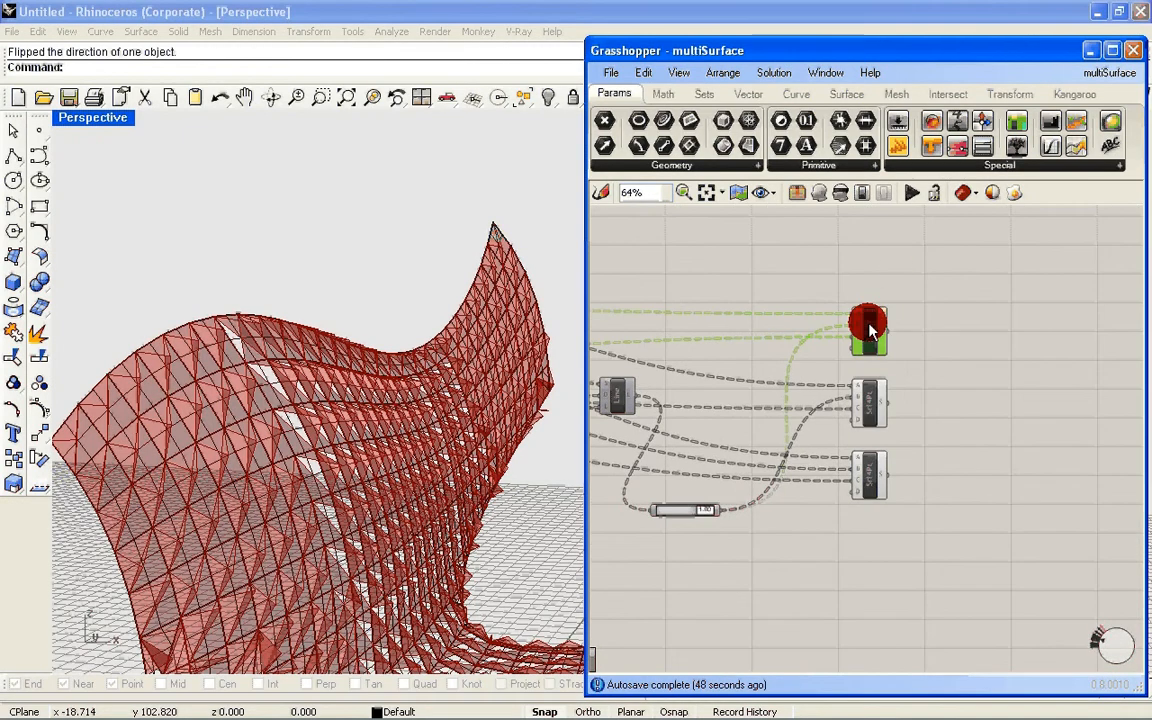
pyautogui.rightClick(869, 330)
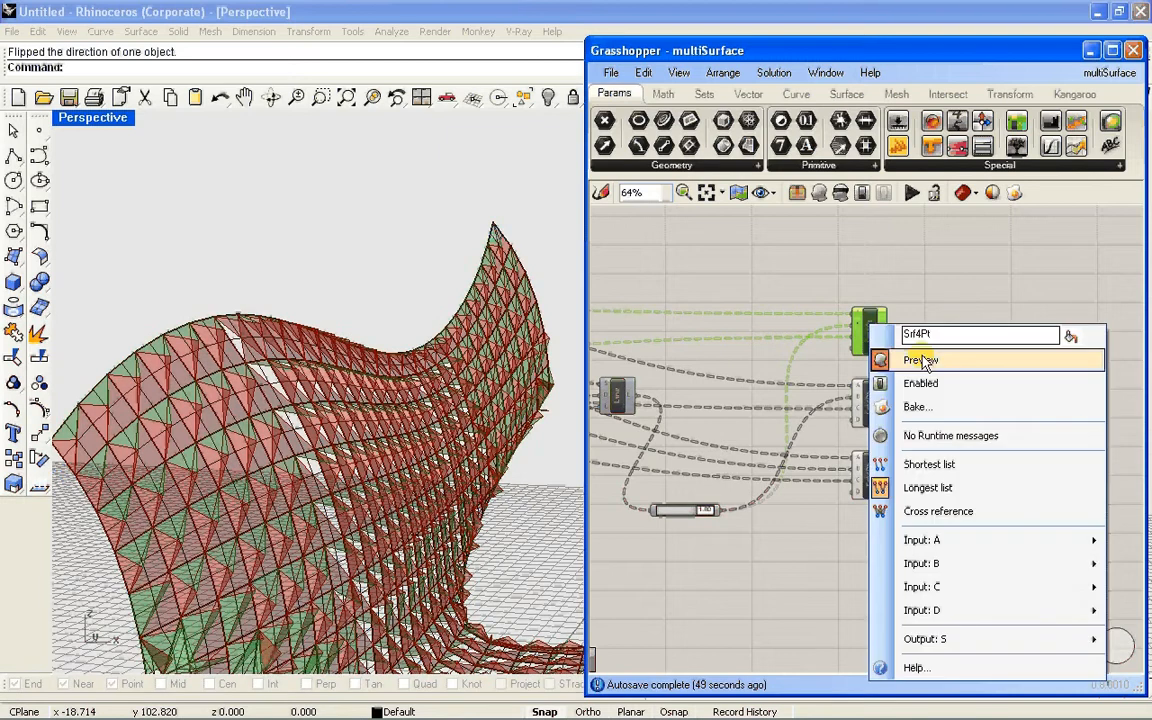
pyautogui.click(779, 303)
pyautogui.click(112, 366)
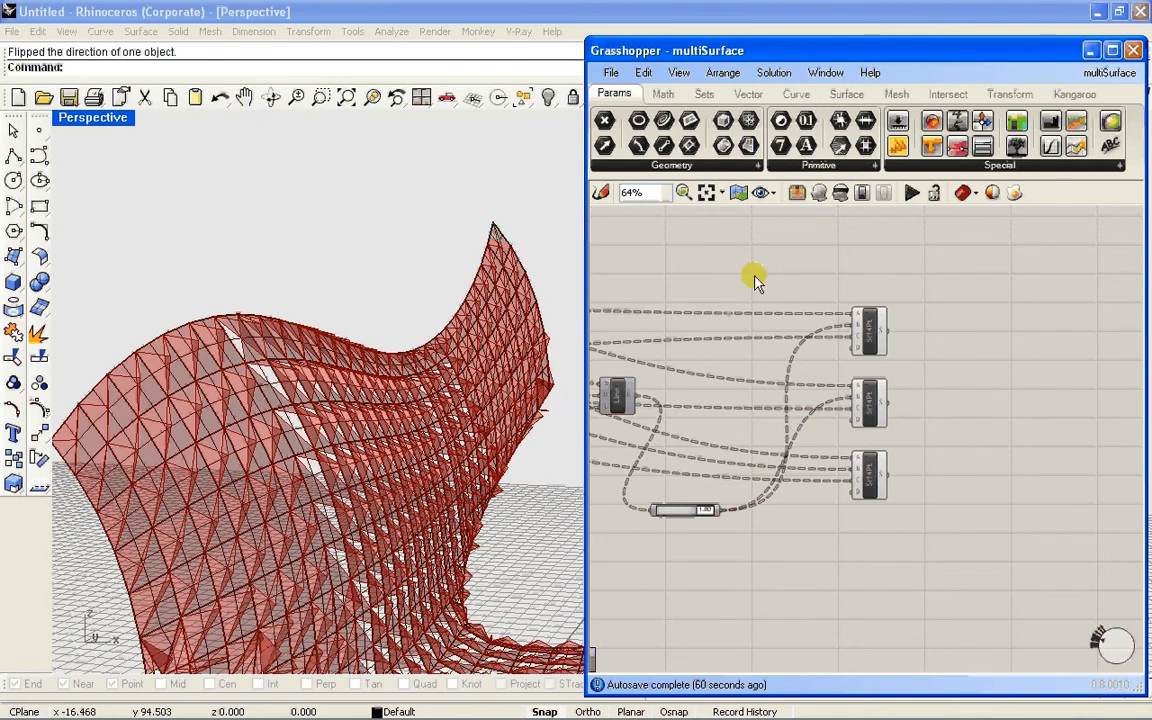
# Step: Bake the uppermost Srf4Pt component onto the Default layer with the default attributes
pyautogui.click(868, 334)
pyautogui.rightClick(868, 334)
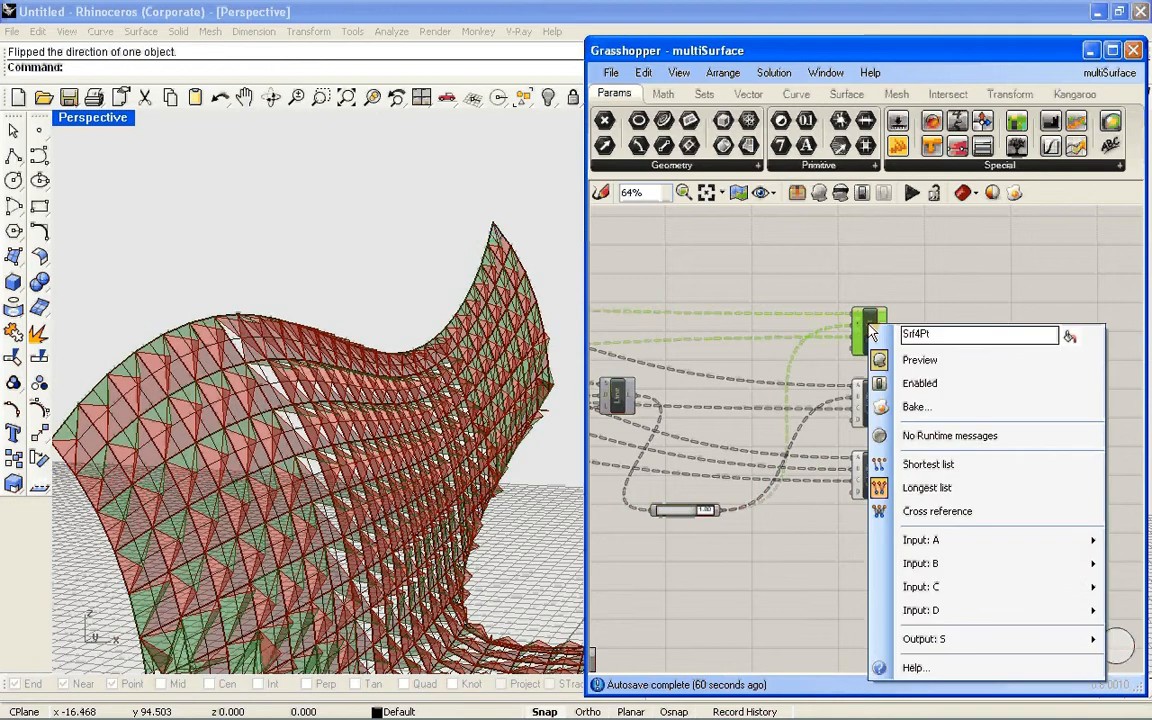
pyautogui.click(946, 408)
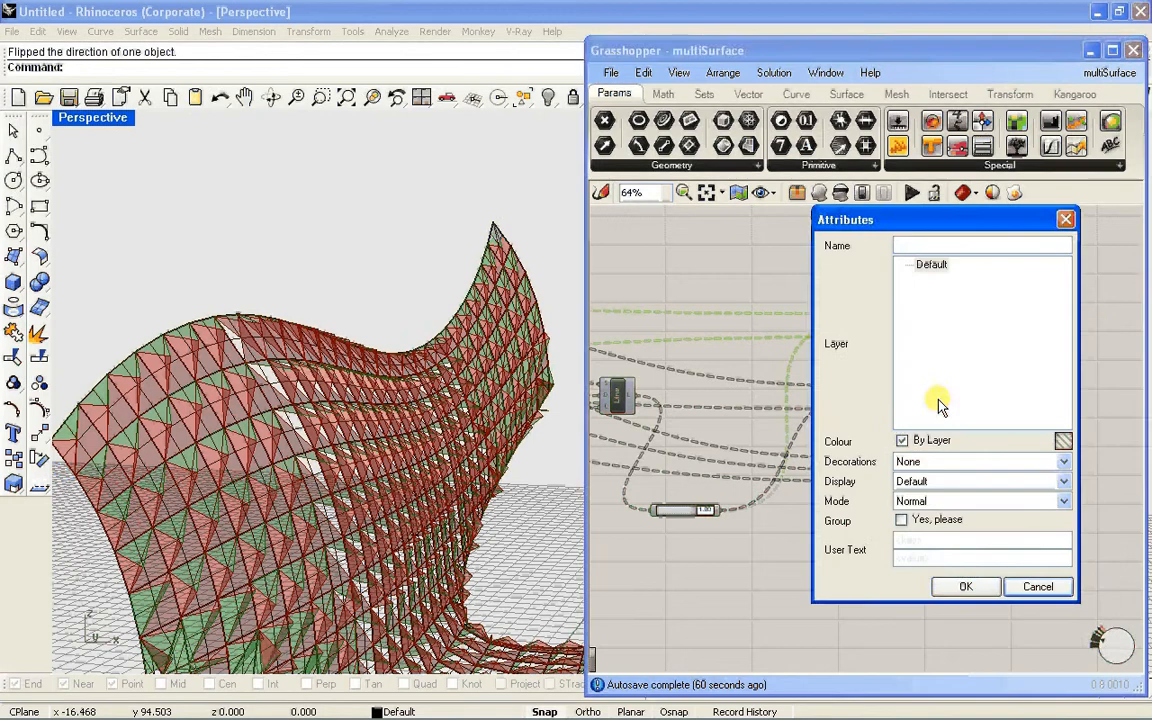
pyautogui.click(960, 586)
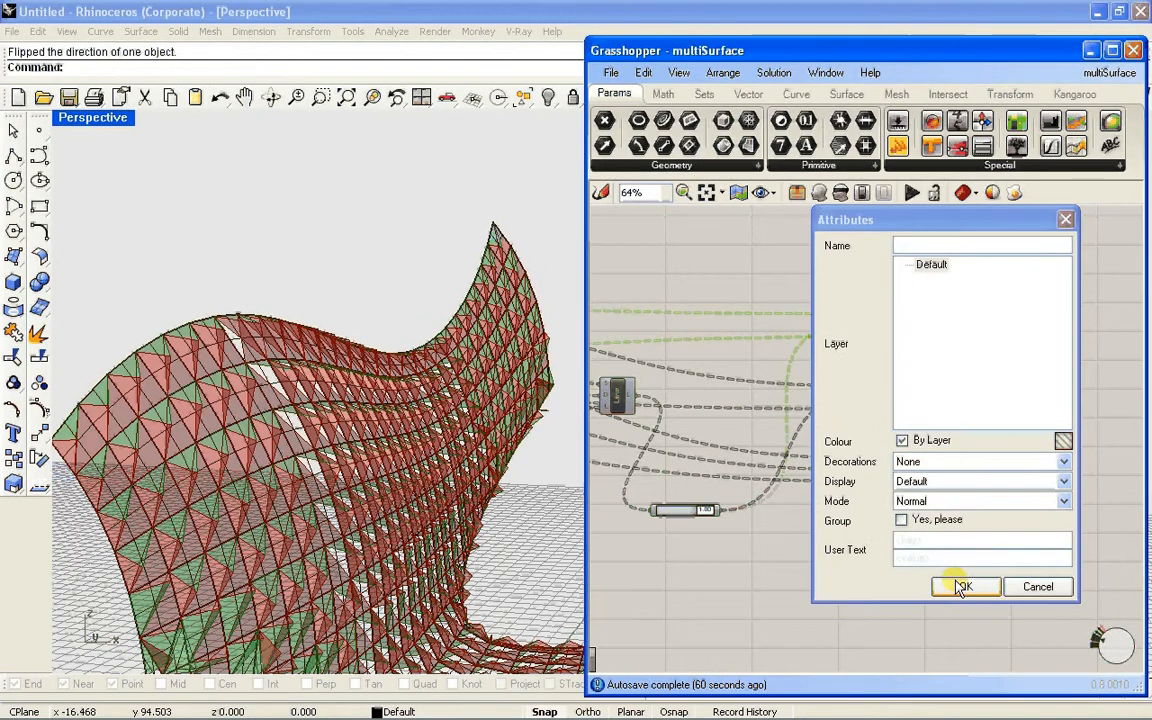
# Step: Bake the middle and lowest Srf4Pt components onto the Default layer with the default attributes
pyautogui.rightClick(872, 405)
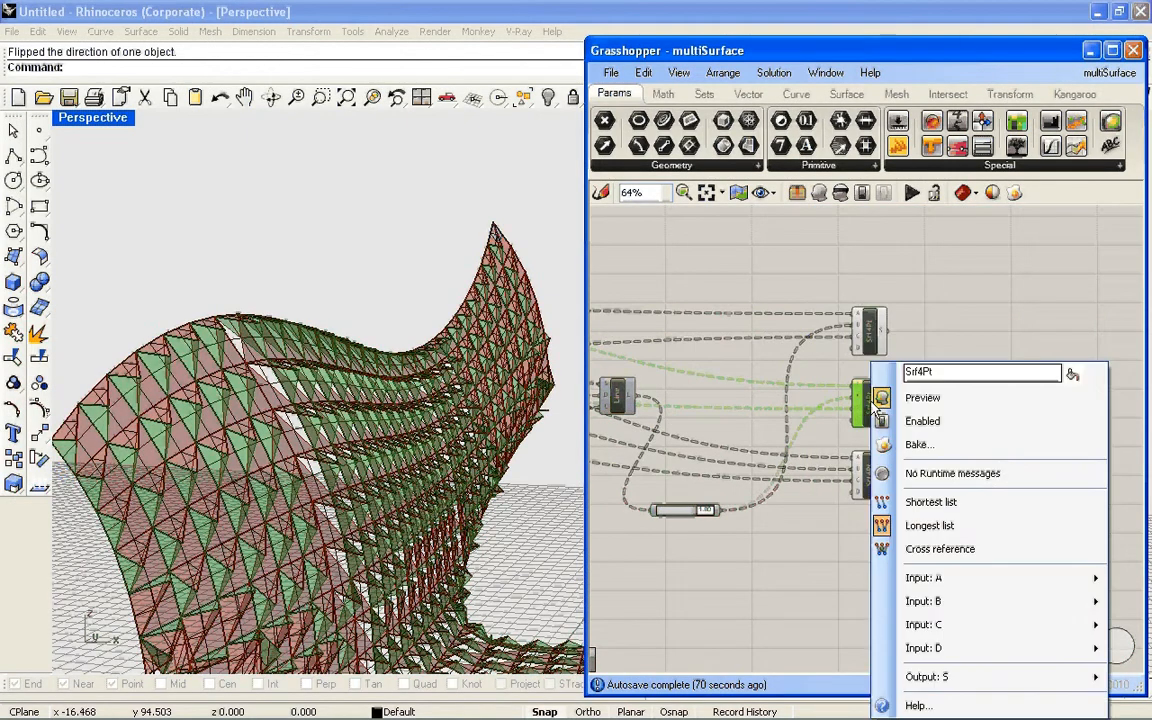
pyautogui.click(880, 446)
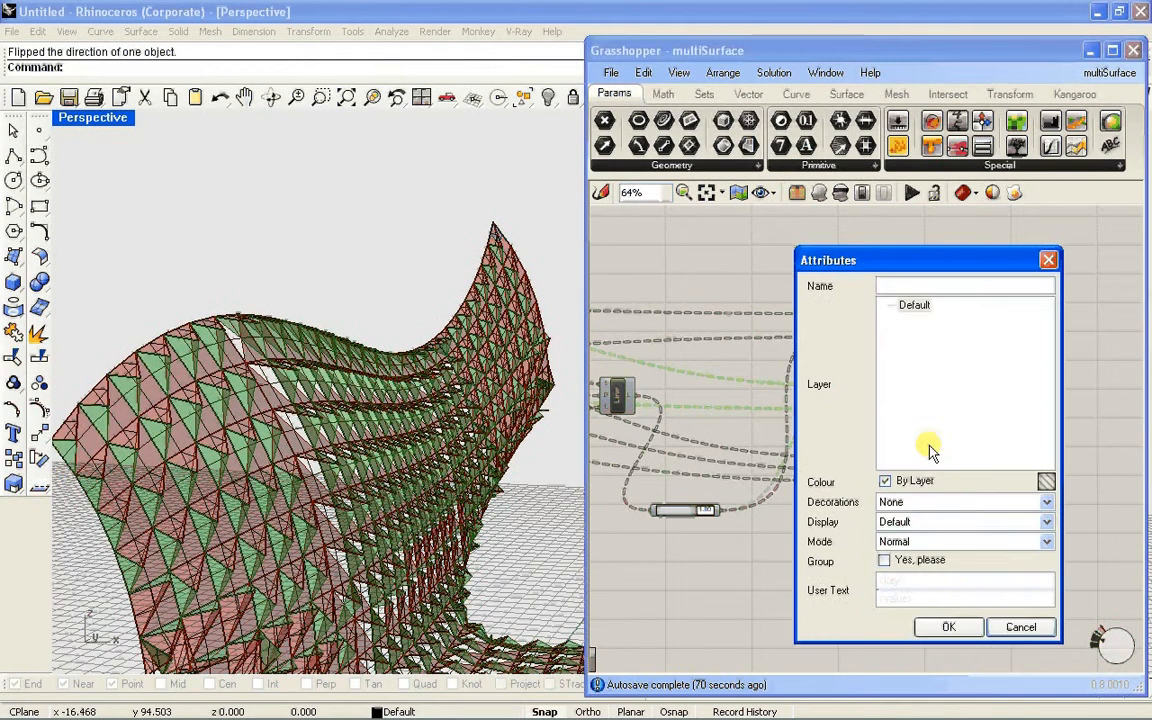
pyautogui.click(949, 627)
pyautogui.click(862, 476)
pyautogui.rightClick(862, 476)
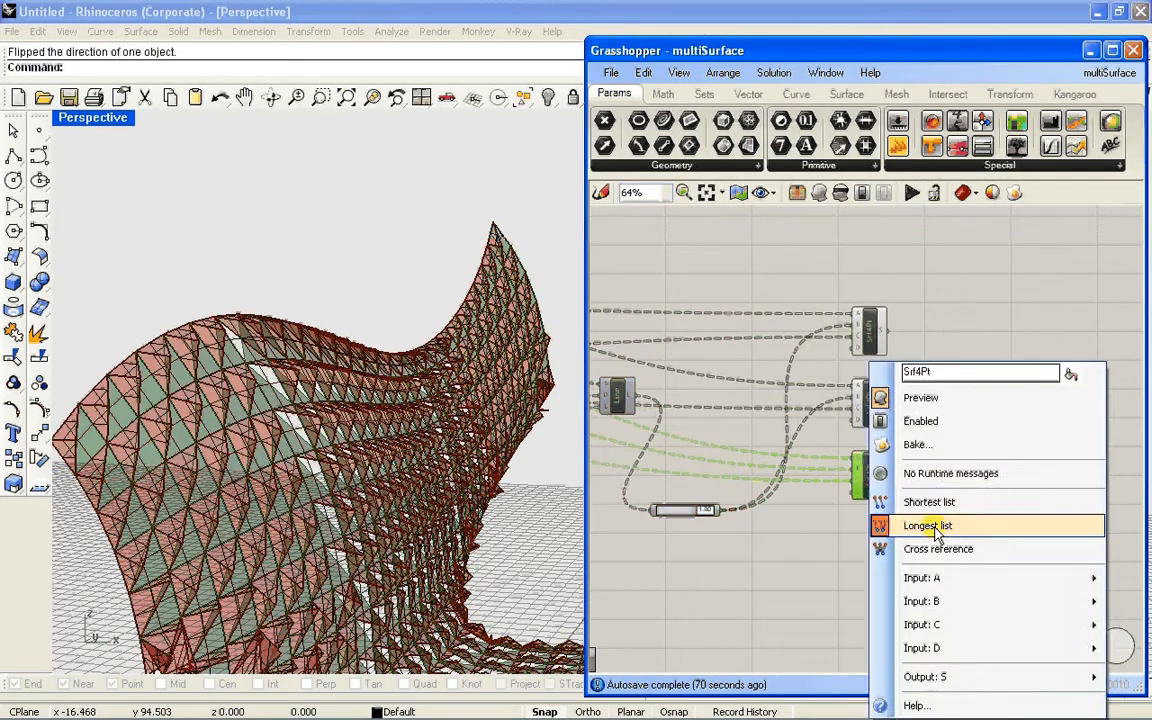
pyautogui.click(915, 444)
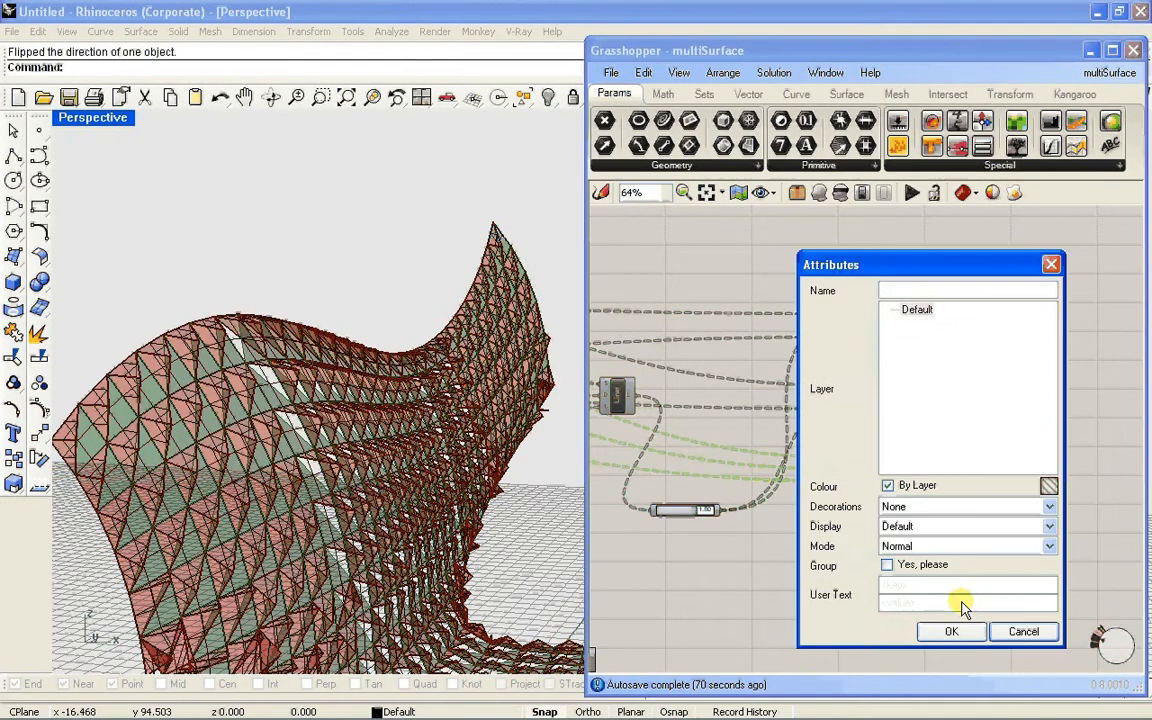
pyautogui.click(958, 633)
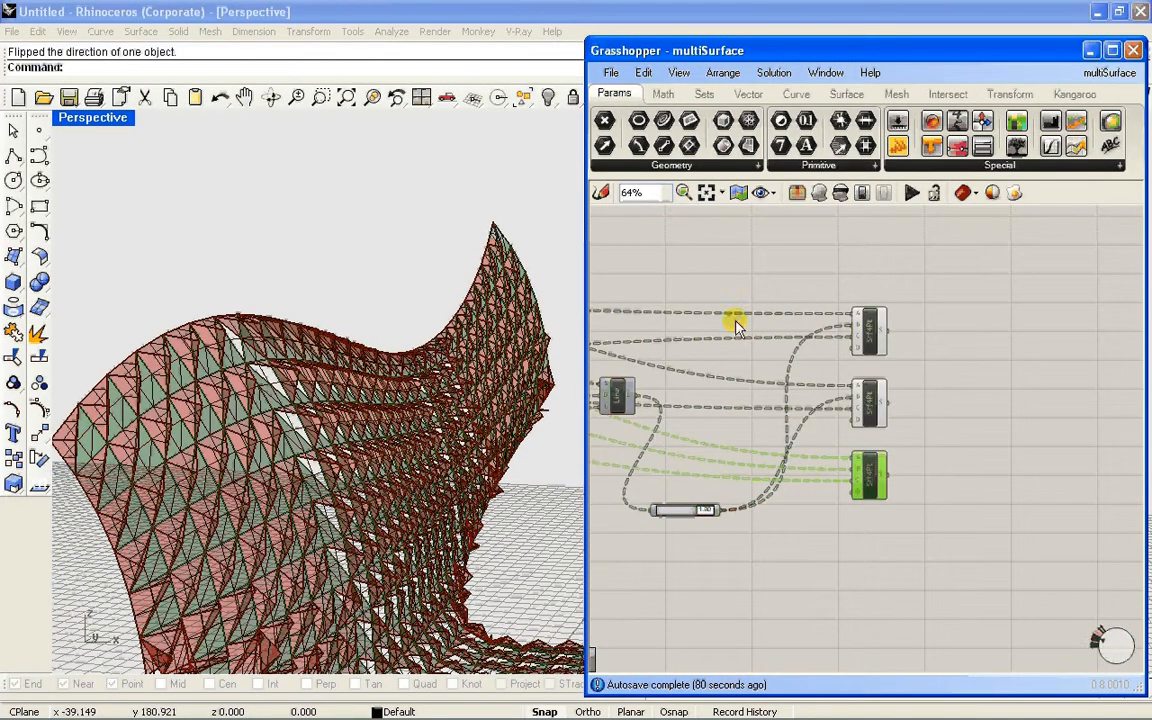
# Step: Close the Grasshopper window and hide the polysurface lying among the baked panels with the Hide command
pyautogui.click(1134, 50)
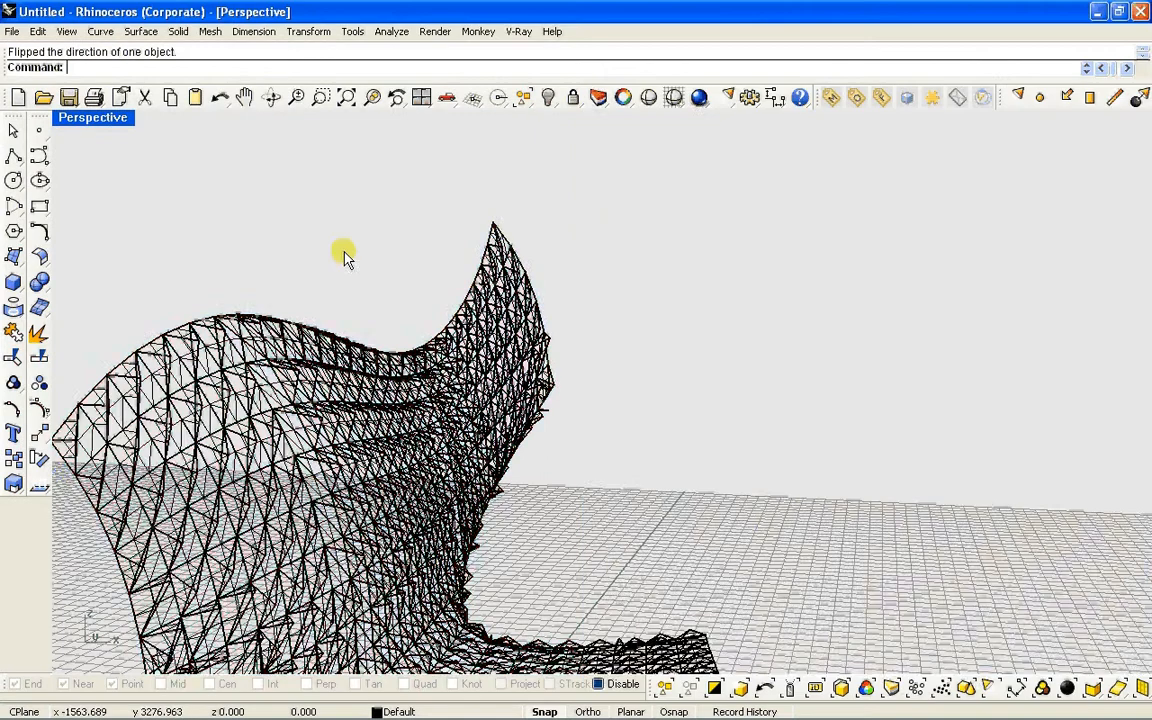
pyautogui.moveTo(333, 292)
pyautogui.mouseDown(button='right')
pyautogui.moveTo(290, 348)
pyautogui.moveTo(262, 312)
pyautogui.moveTo(330, 275)
pyautogui.mouseUp(button='right')
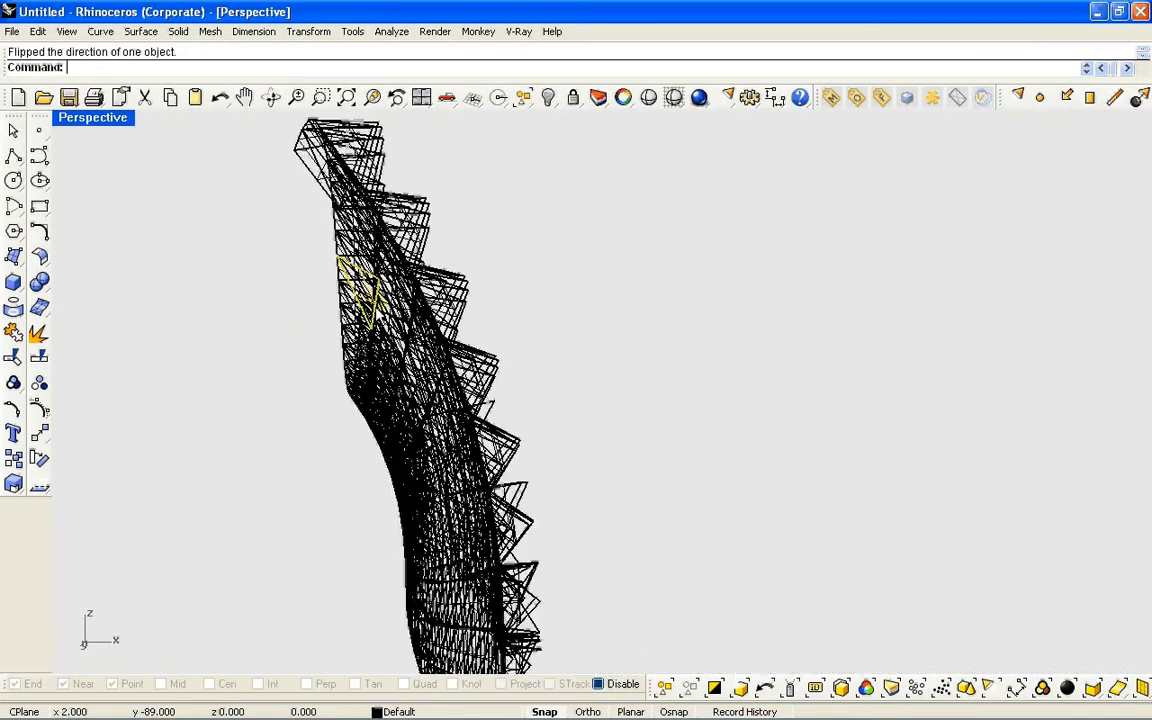
pyautogui.click(331, 238)
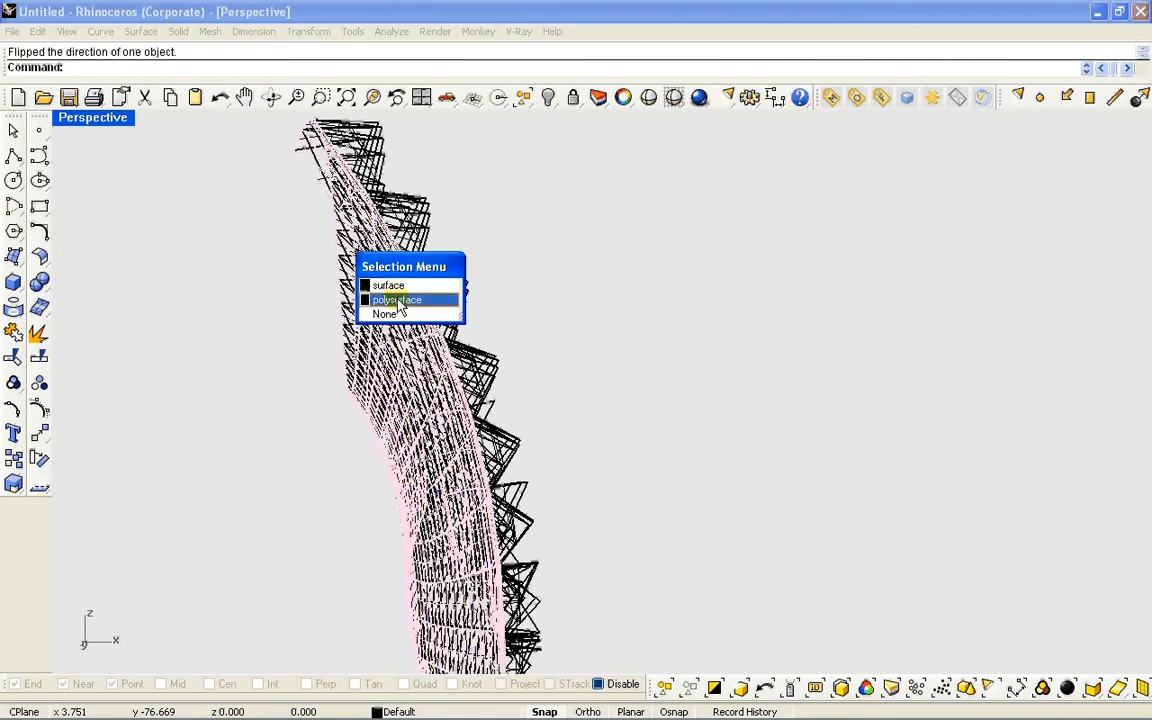
pyautogui.click(399, 301)
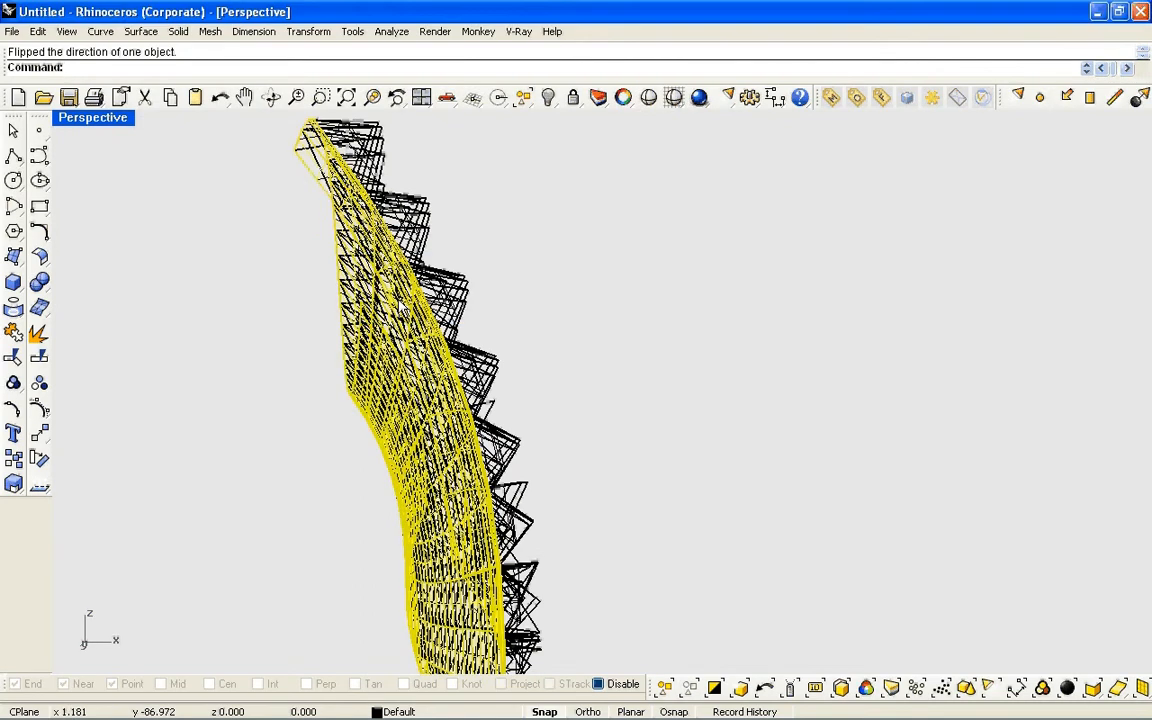
pyautogui.write('Hide')
pyautogui.press('Return')
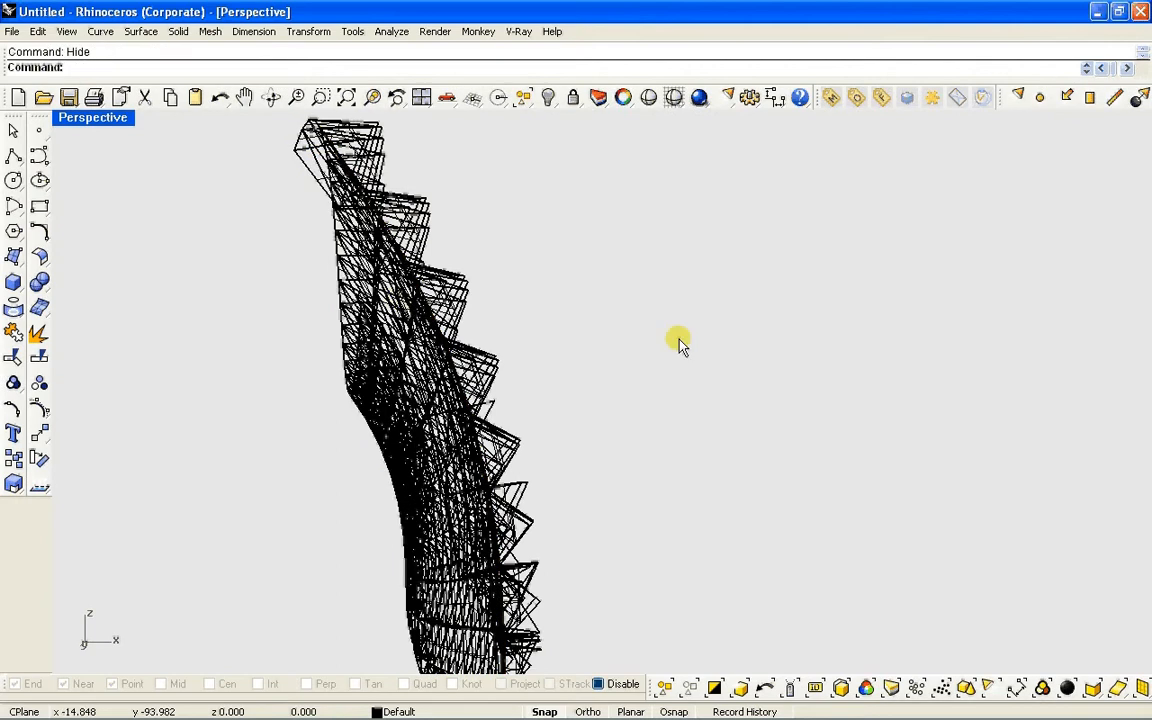
# Step: Examine the whole baked structure by selecting all its panel surfaces, and clear the selection
pyautogui.moveTo(676, 342)
pyautogui.mouseDown(button='right')
pyautogui.moveTo(490, 418)
pyautogui.moveTo(478, 399)
pyautogui.moveTo(512, 378)
pyautogui.moveTo(509, 463)
pyautogui.moveTo(543, 368)
pyautogui.moveTo(314, 239)
pyautogui.mouseUp(button='right')
pyautogui.moveTo(193, 141); pyautogui.dragTo(900, 607)
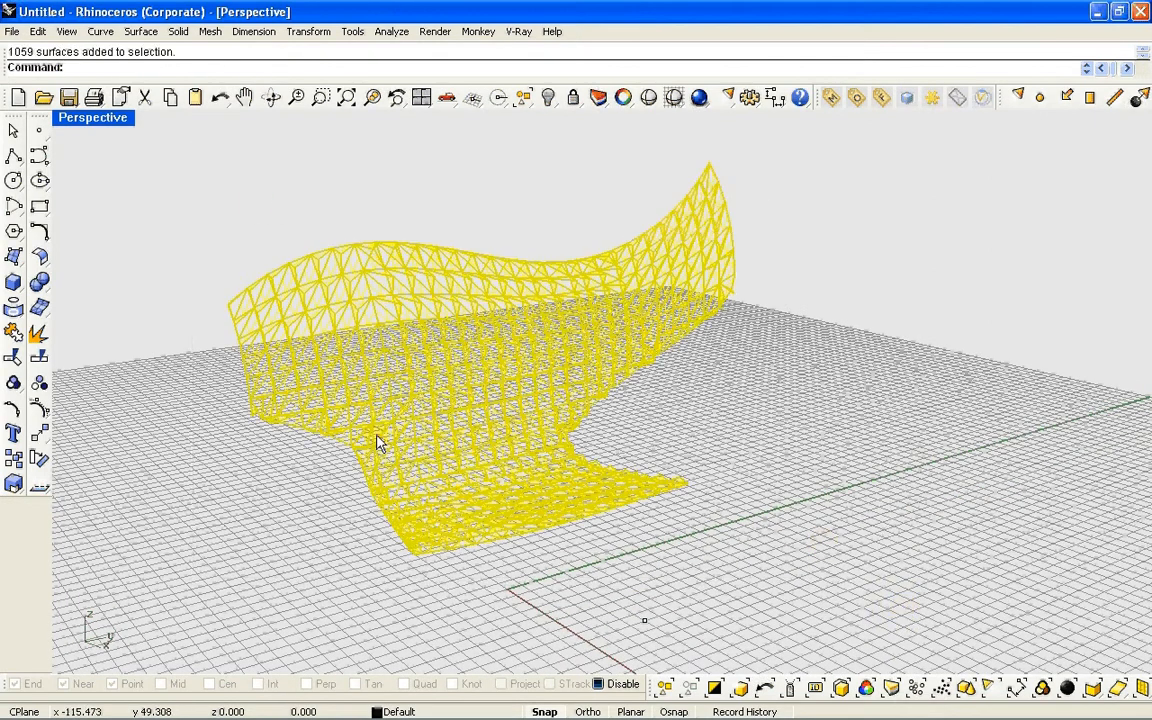
pyautogui.click(222, 158)
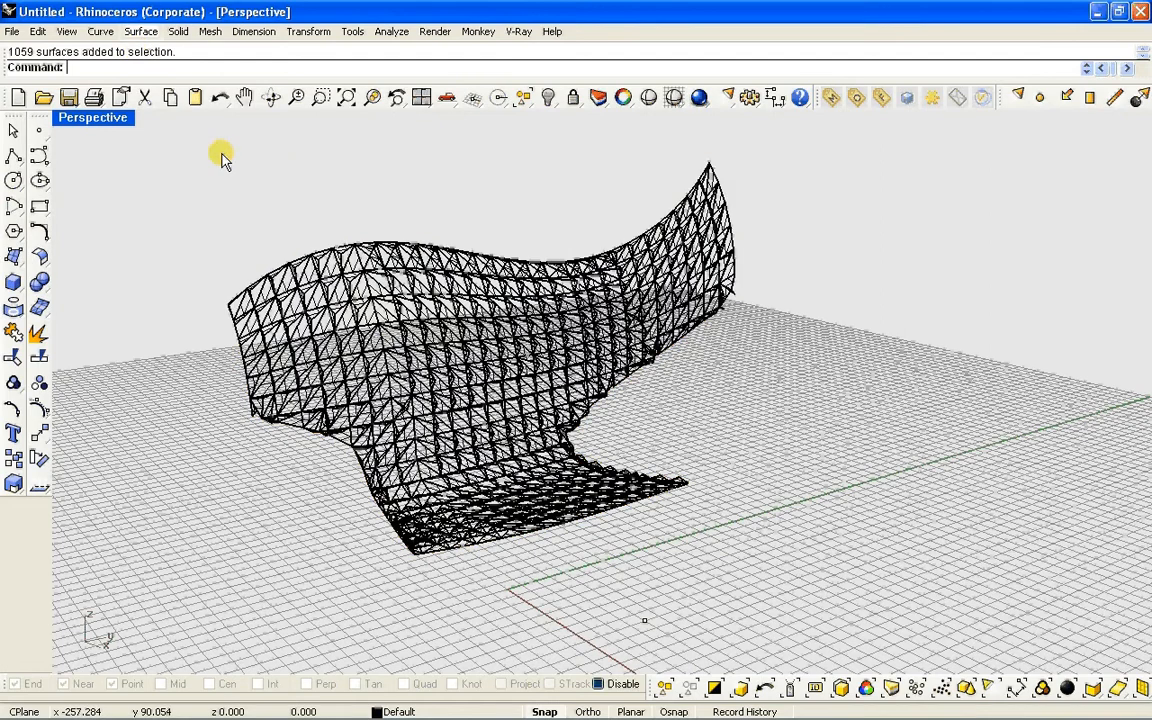
# Step: Load the OBJ Export plug-in through the Rhino Options and accept the settings
pyautogui.write('Options')
pyautogui.press('Return')
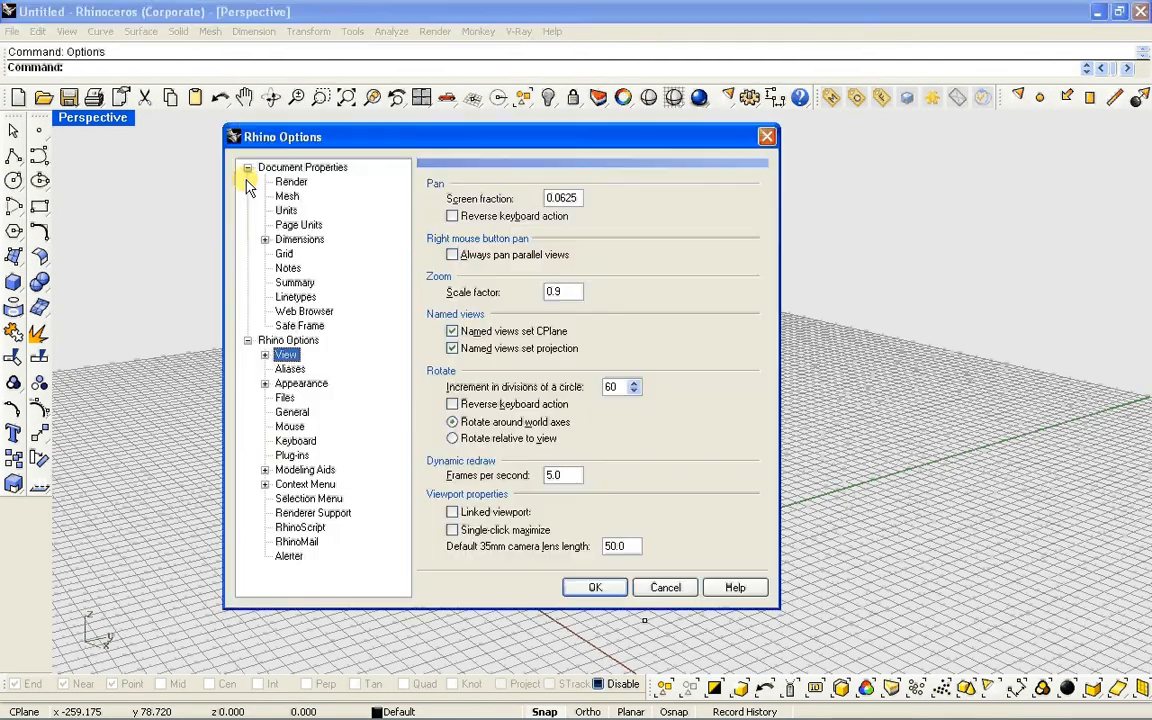
pyautogui.click(292, 455)
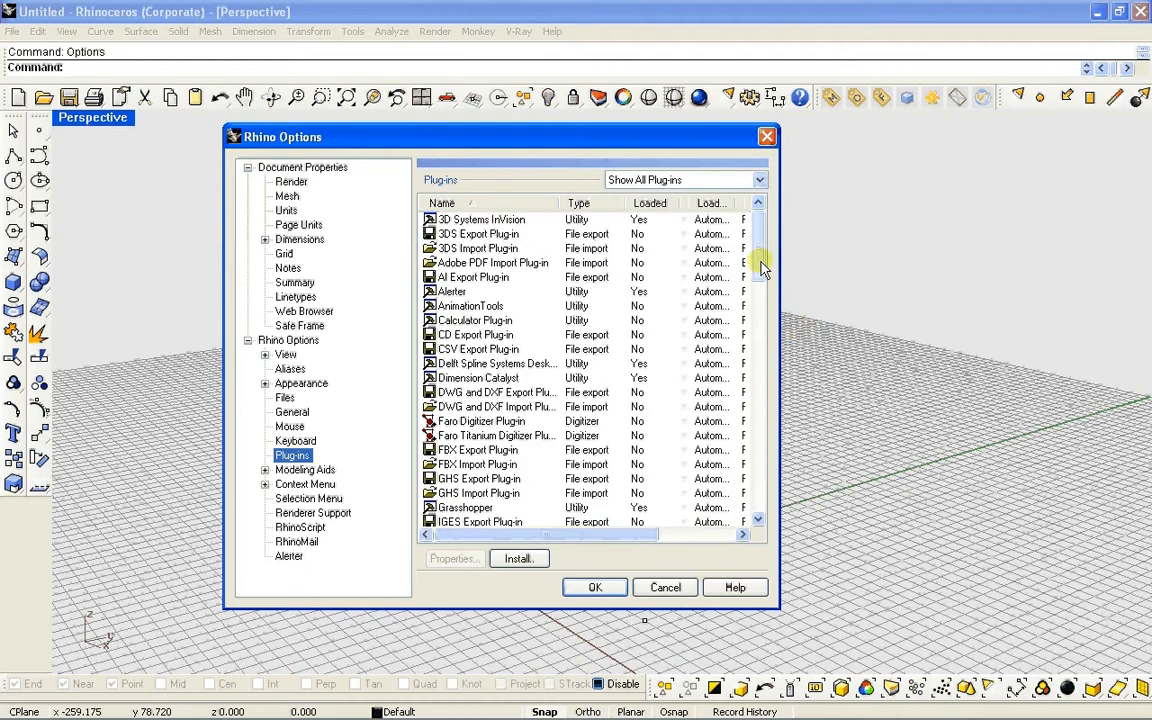
pyautogui.click(760, 435)
pyautogui.click(757, 494)
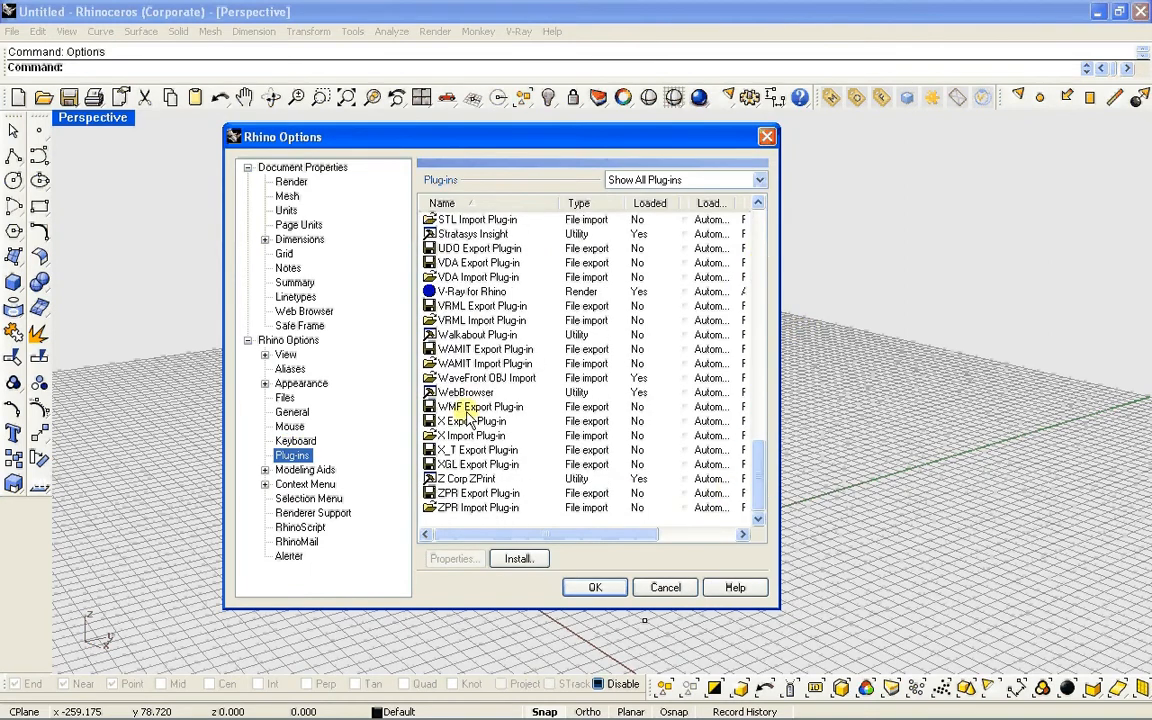
pyautogui.moveTo(757, 476); pyautogui.dragTo(756, 369)
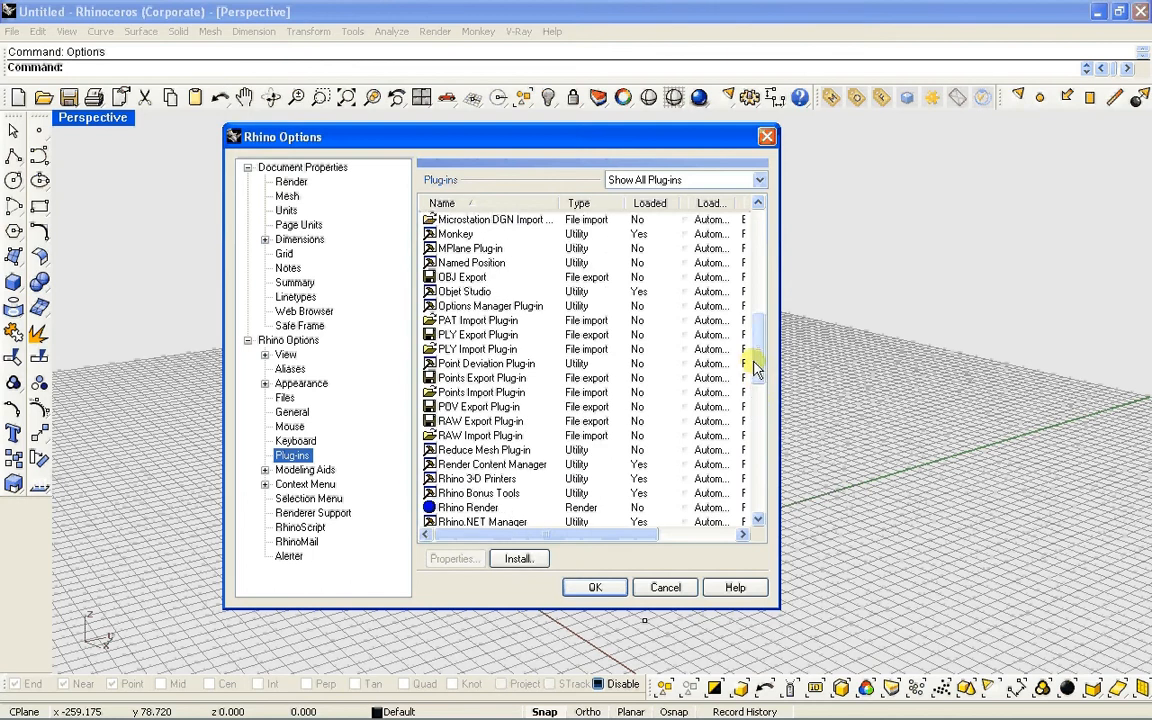
pyautogui.click(638, 280)
pyautogui.rightClick(646, 279)
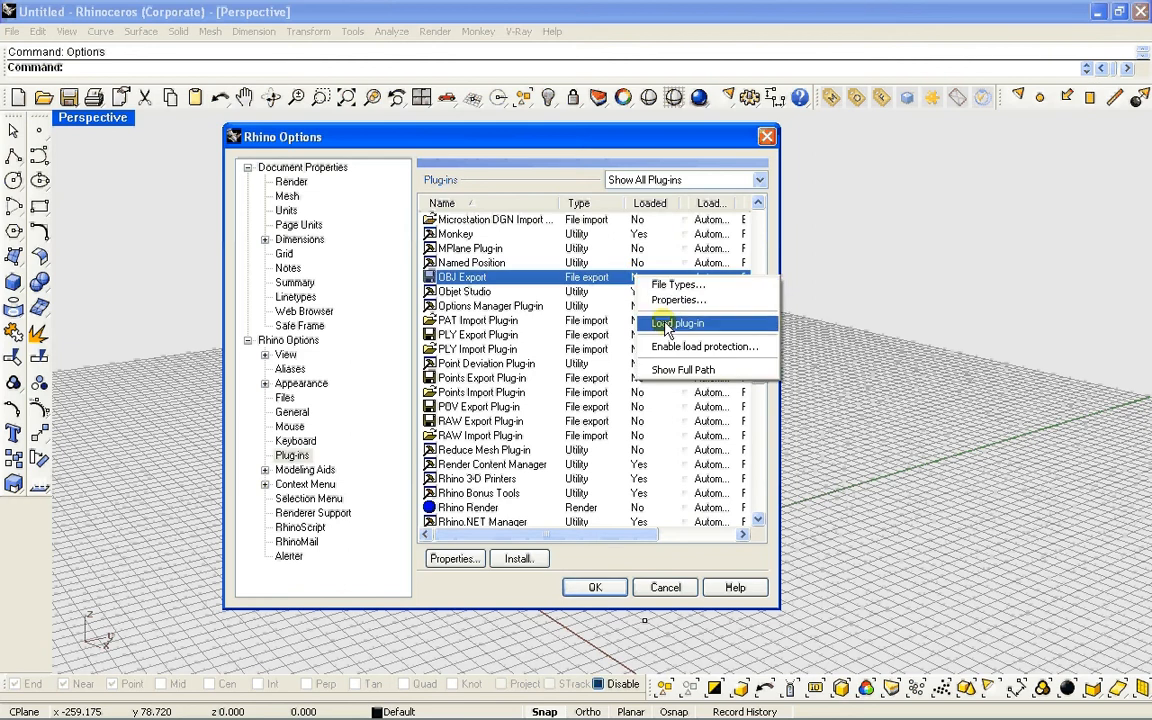
pyautogui.click(664, 326)
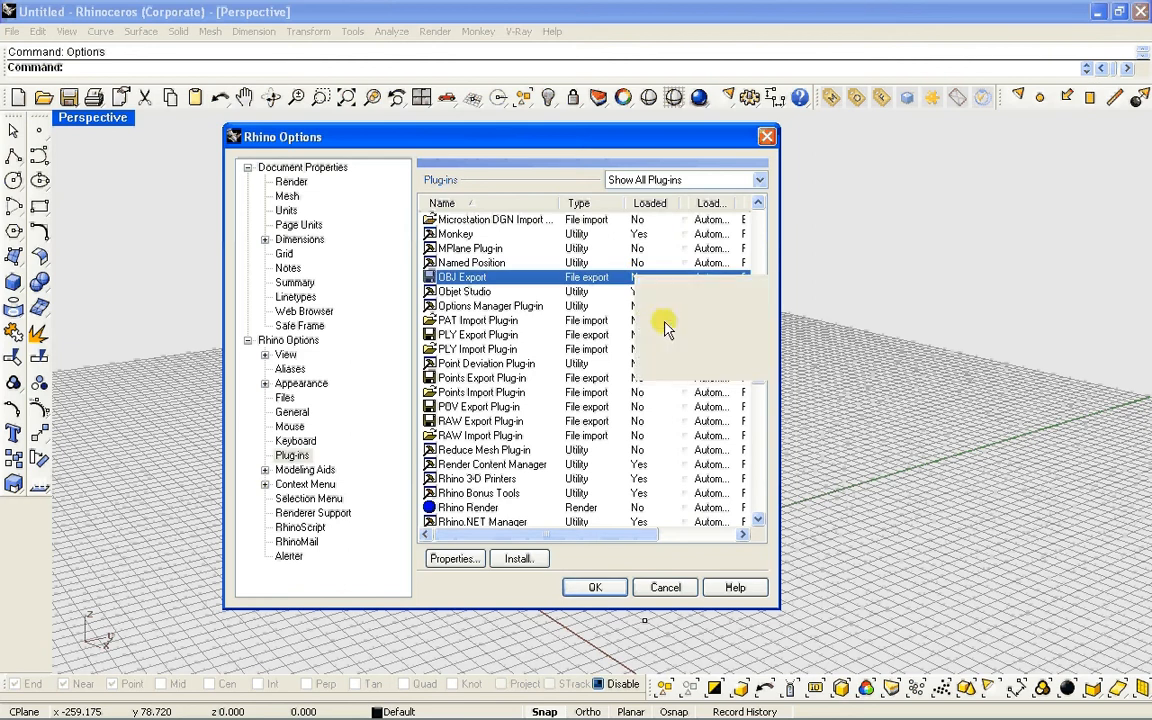
pyautogui.click(595, 588)
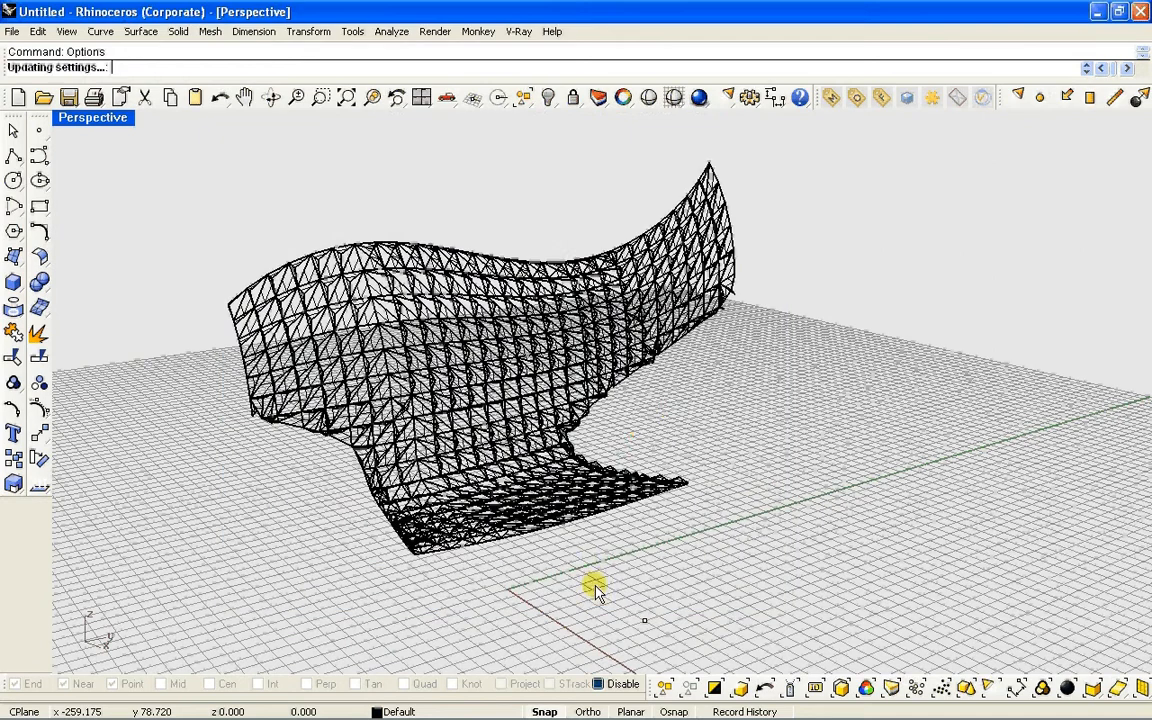
# Step: Look over the file formats available for exporting all the selected panel surfaces, cancel the export and clear the selection
pyautogui.moveTo(188, 134); pyautogui.dragTo(862, 608)
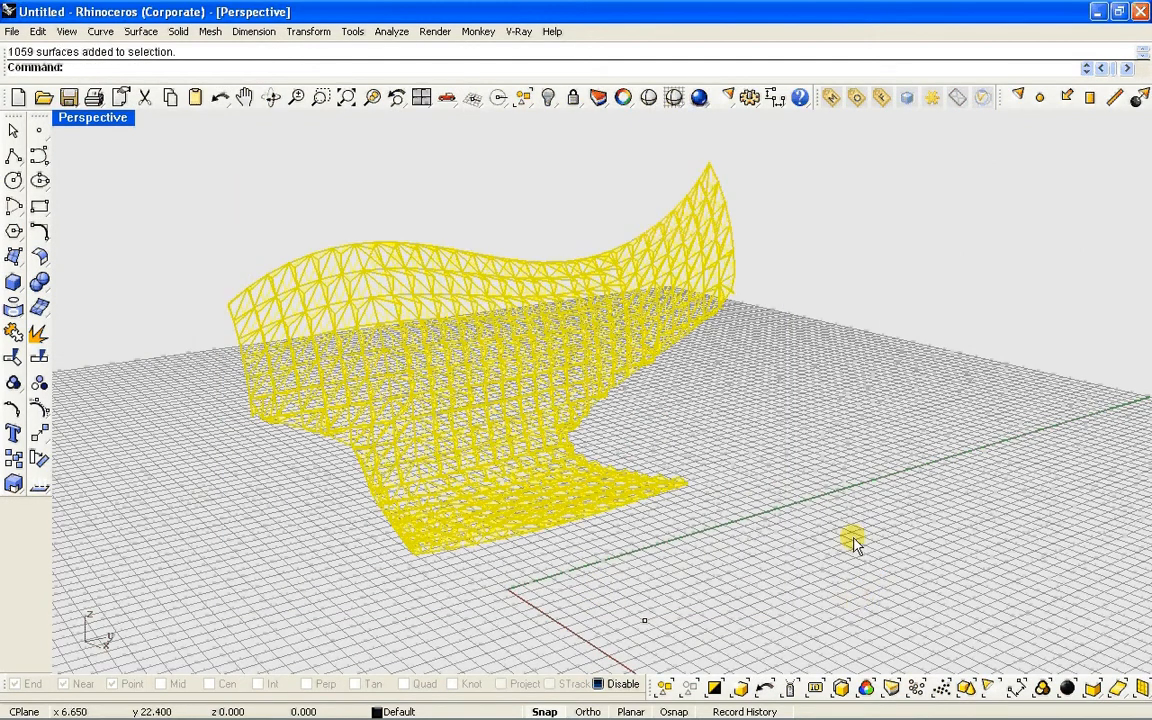
pyautogui.click(14, 31)
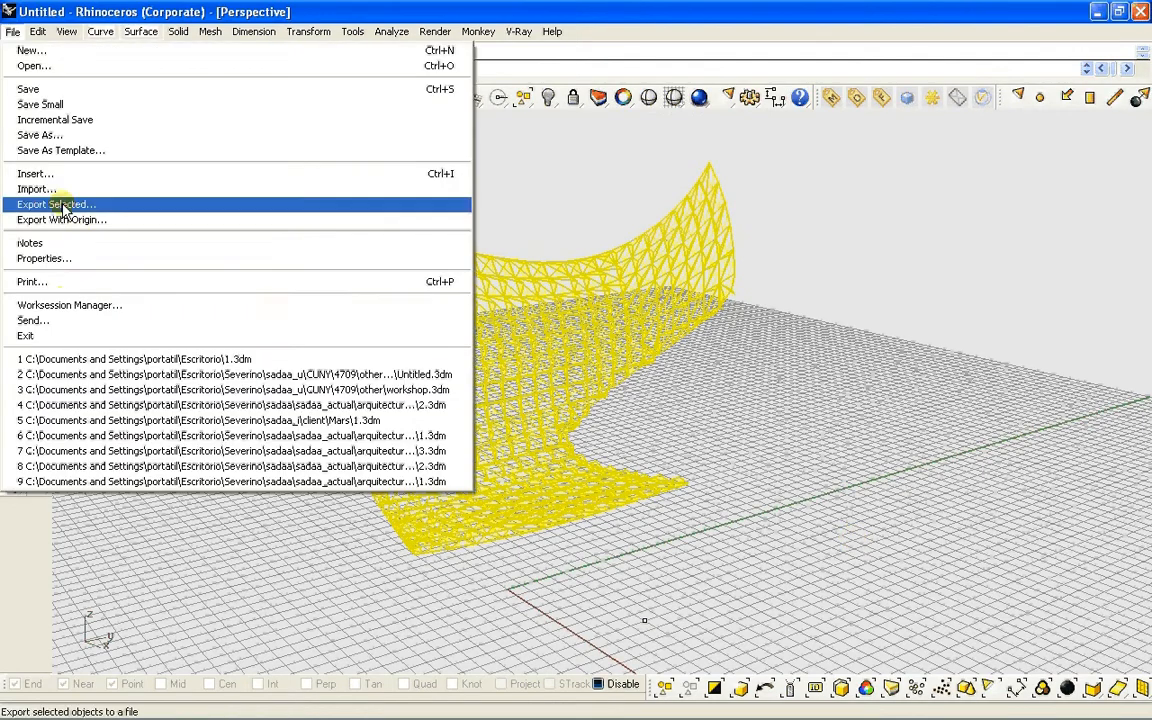
pyautogui.click(110, 204)
pyautogui.moveTo(491, 251); pyautogui.dragTo(470, 219)
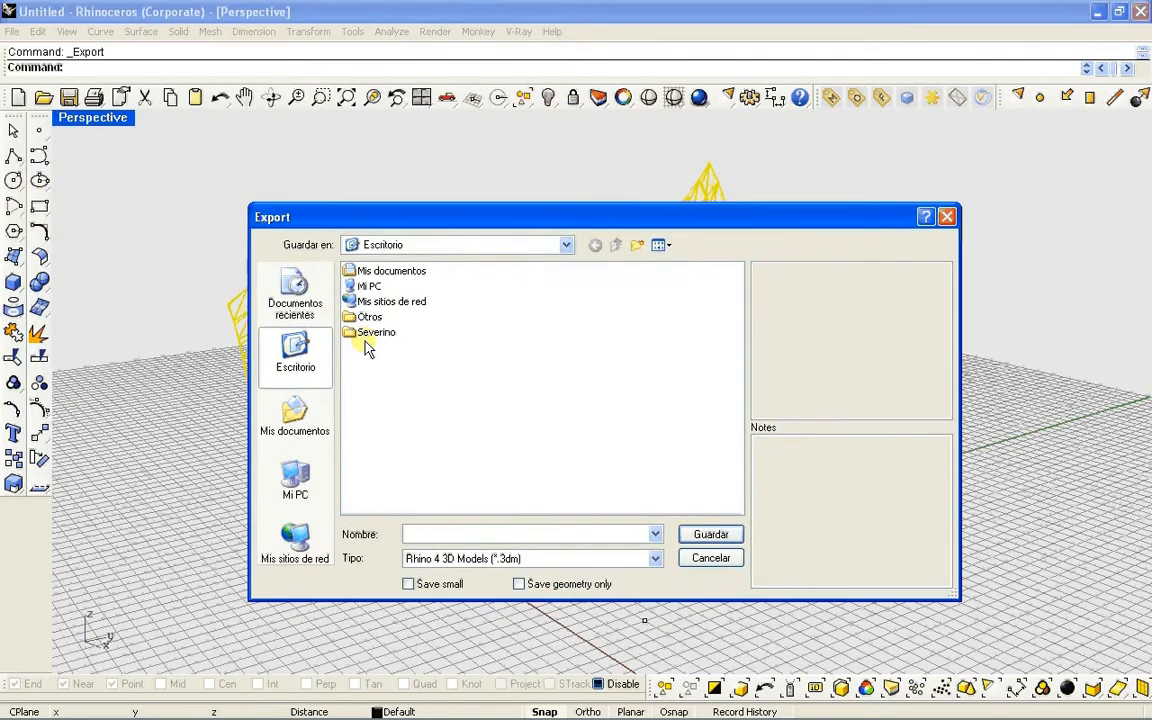
pyautogui.click(435, 559)
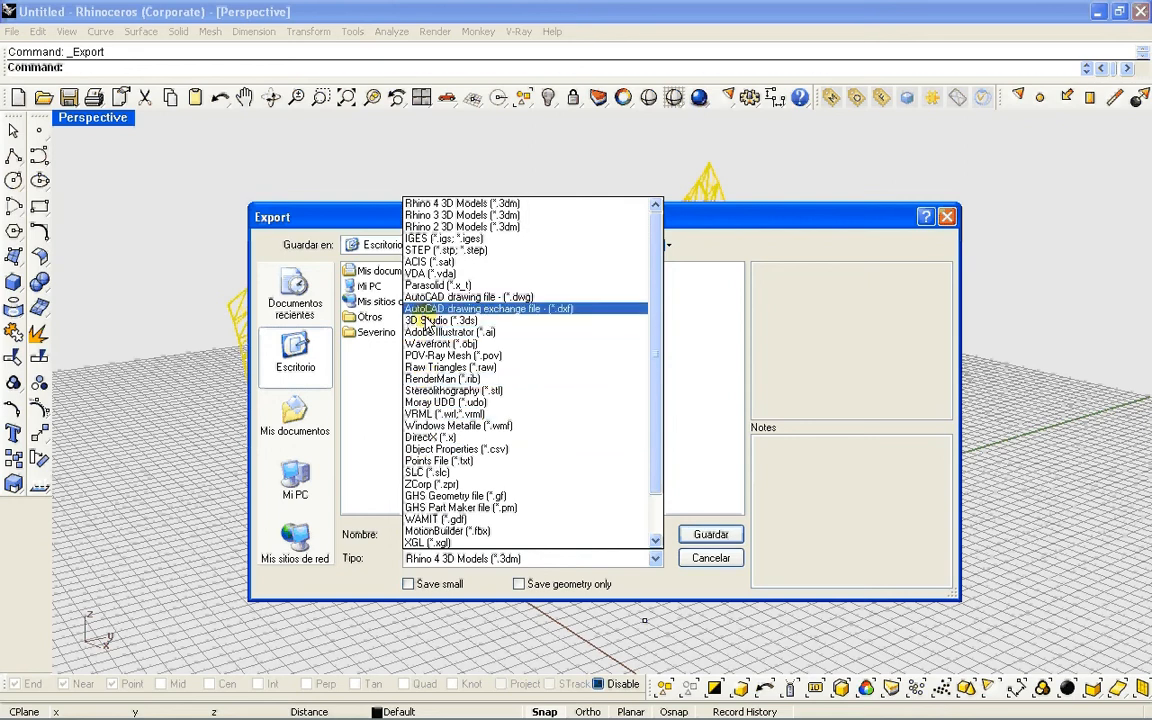
pyautogui.scroll(-1, 660, 365)
pyautogui.scroll(-1, 660, 380)
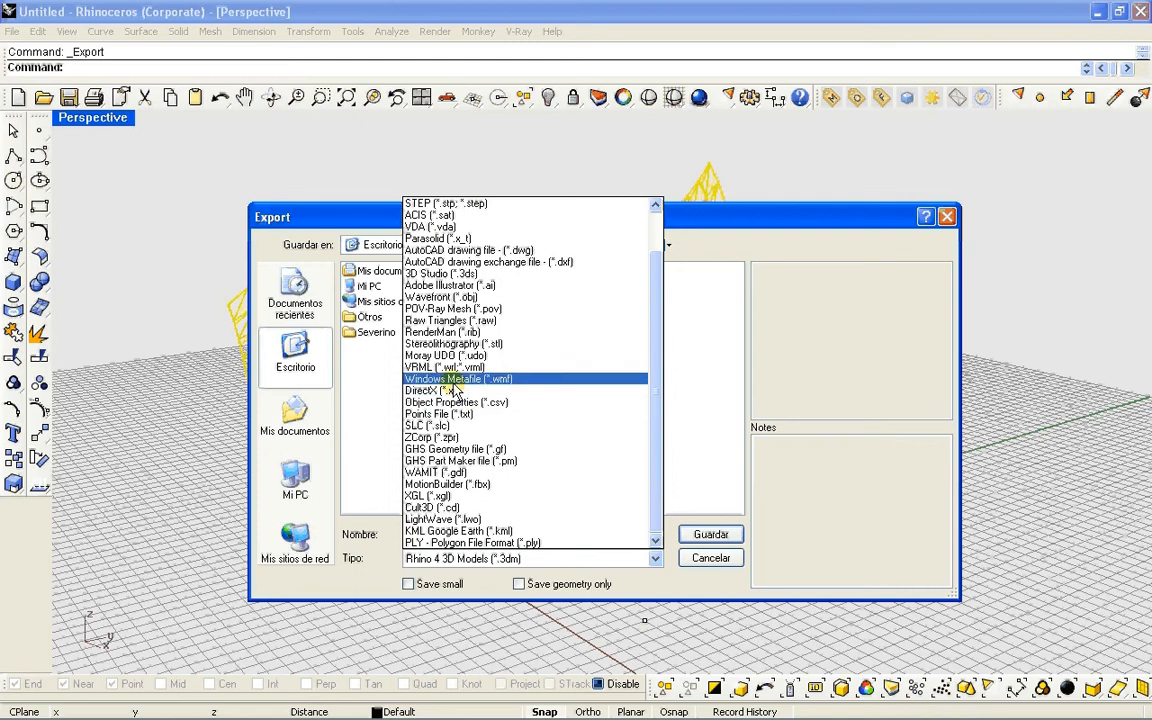
pyautogui.moveTo(654, 358); pyautogui.dragTo(647, 430)
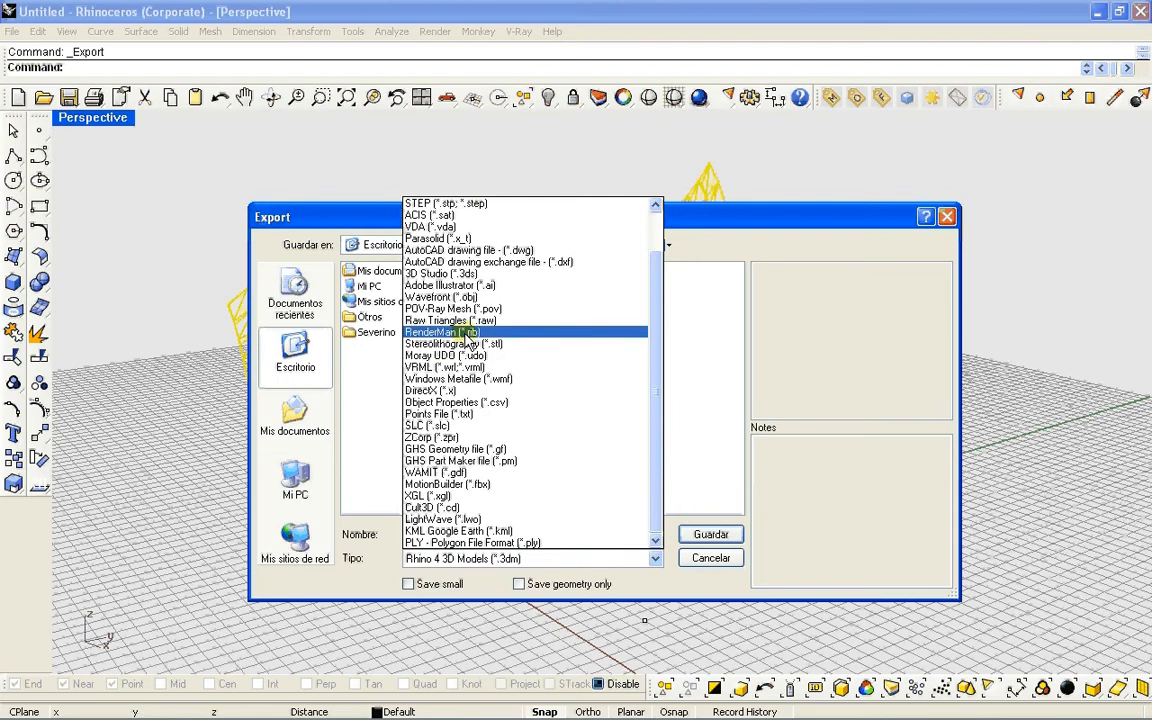
pyautogui.moveTo(650, 321); pyautogui.dragTo(663, 272)
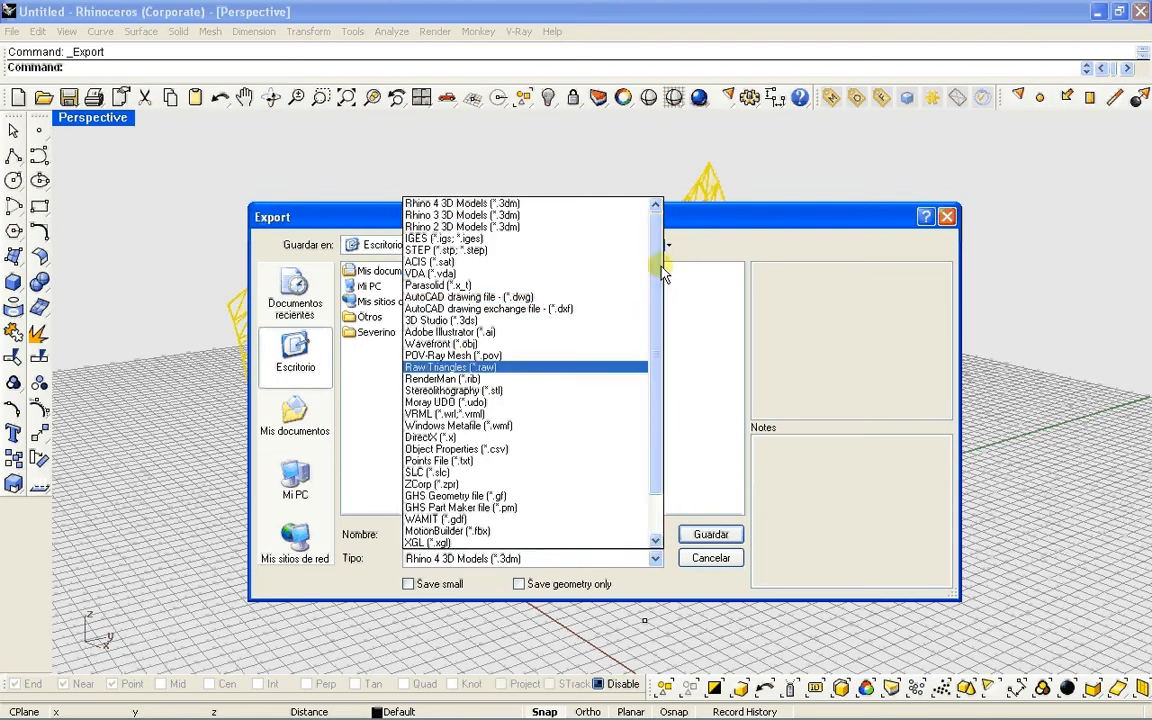
pyautogui.click(951, 219)
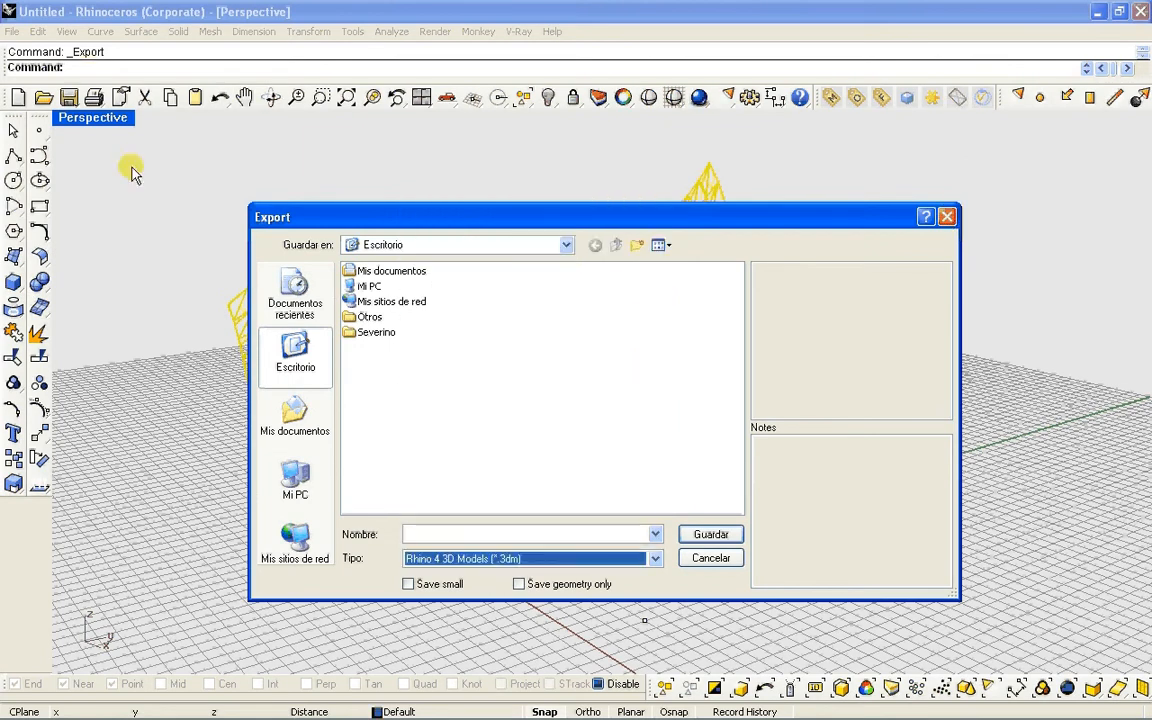
pyautogui.click(708, 559)
pyautogui.click(195, 147)
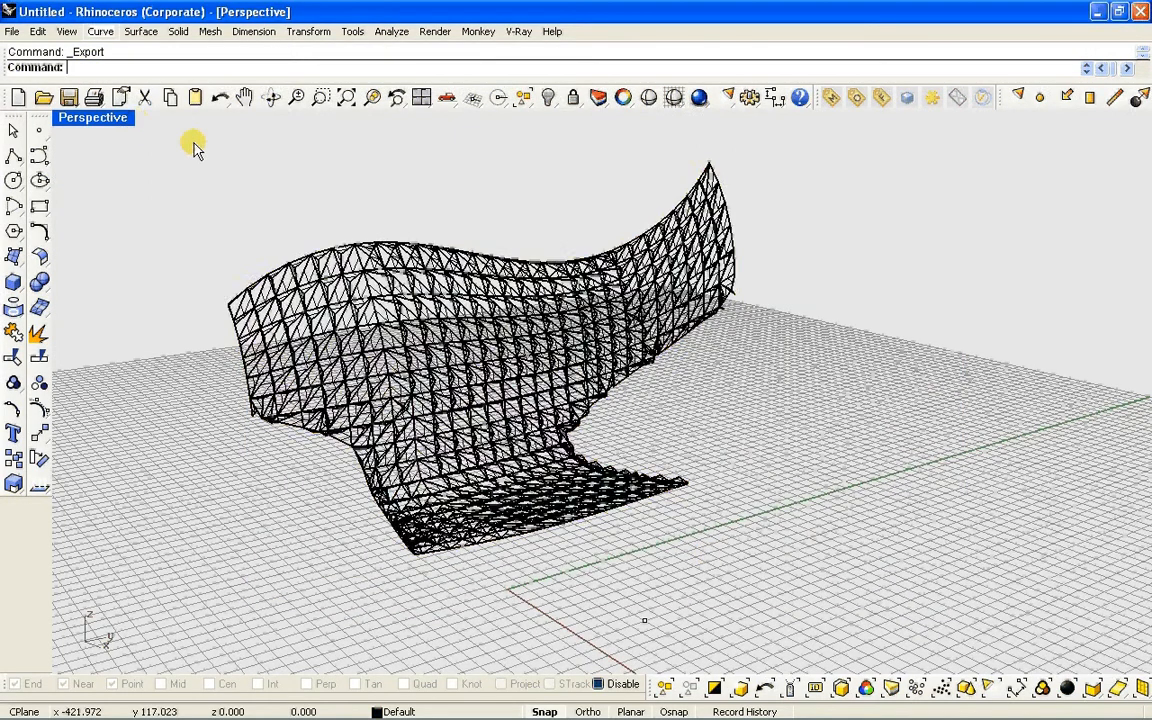
# Step: Check in the Rhino Options plug-in list whether OBJ Export is loaded, and accept the options
pyautogui.write('Optio')
pyautogui.press('Return')
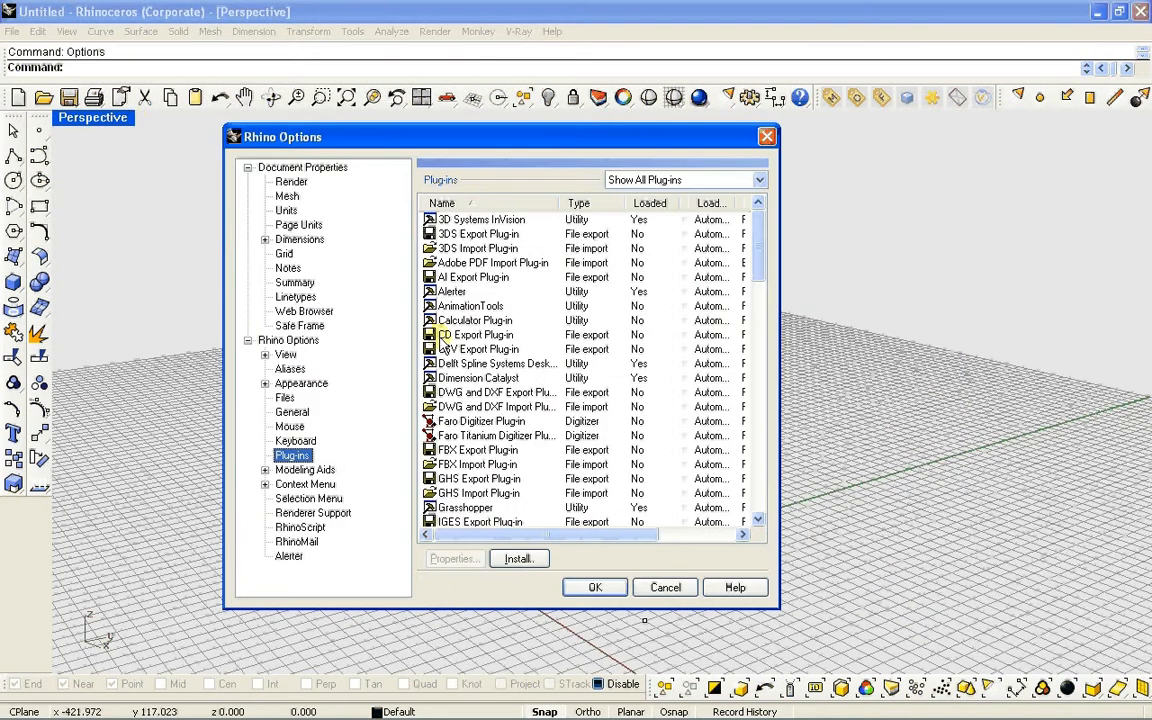
pyautogui.moveTo(762, 253); pyautogui.dragTo(757, 340)
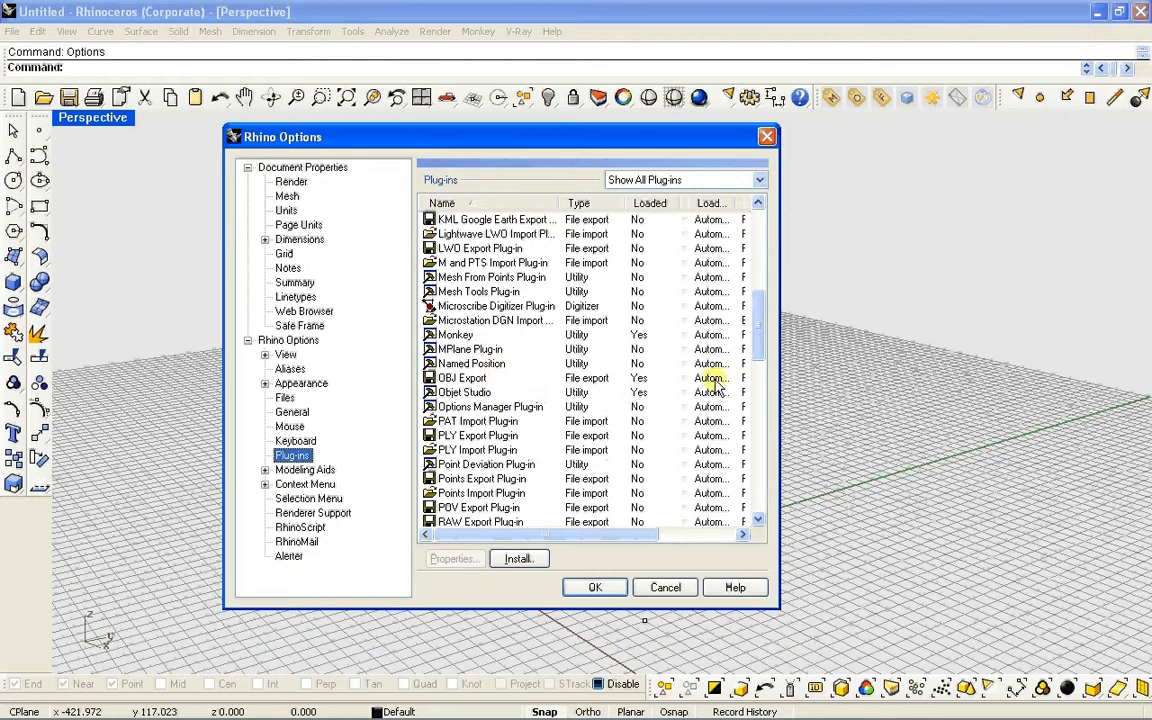
pyautogui.click(595, 587)
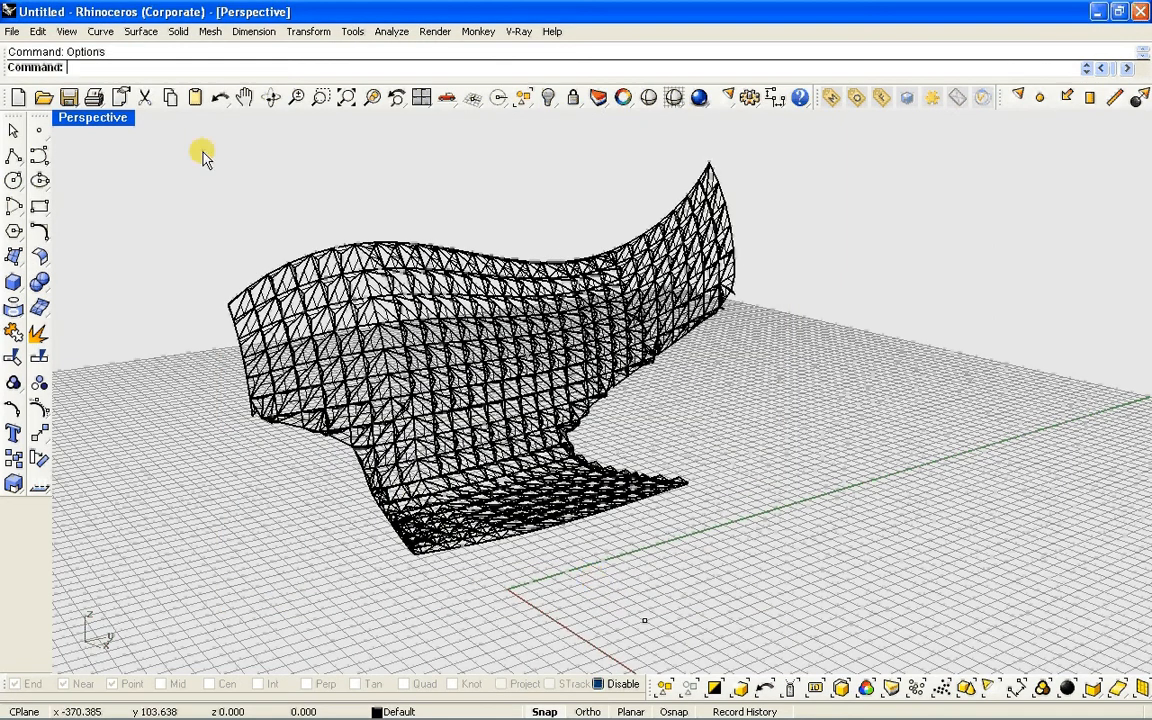
# Step: Select the whole panel structure and export it to the desktop (Escritorio) as a Wavefront (*.obj) file named 2
pyautogui.moveTo(786, 546); pyautogui.dragTo(815, 578)
pyautogui.click(12, 31)
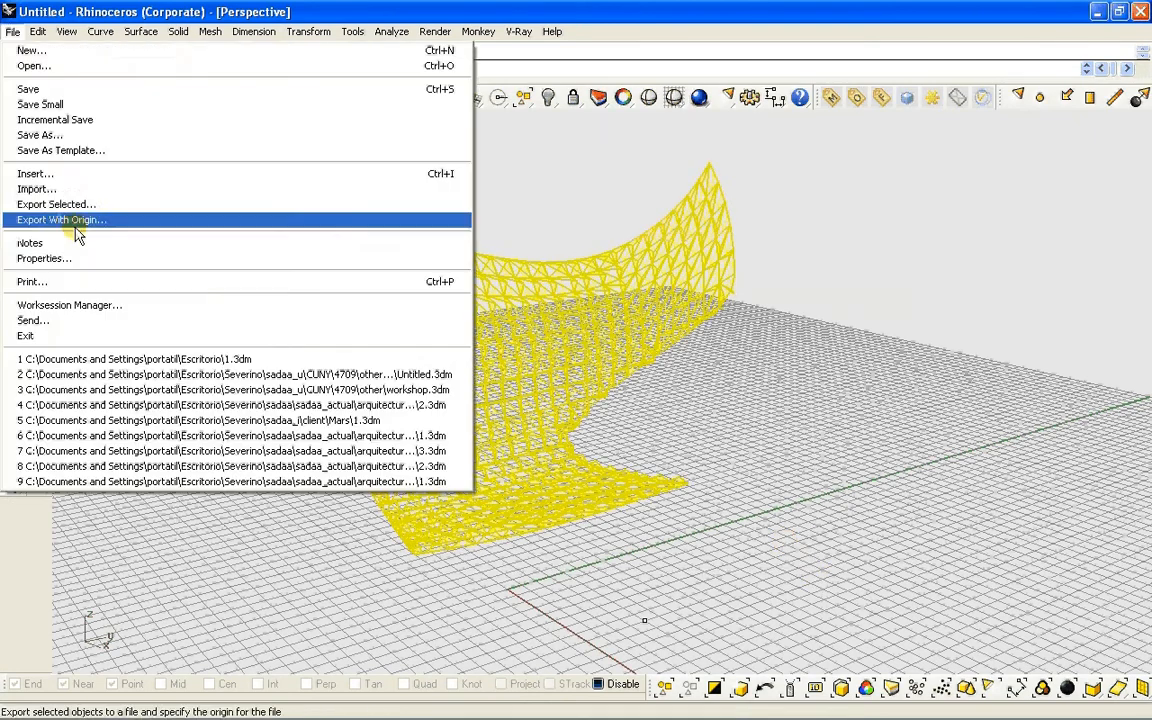
pyautogui.click(70, 204)
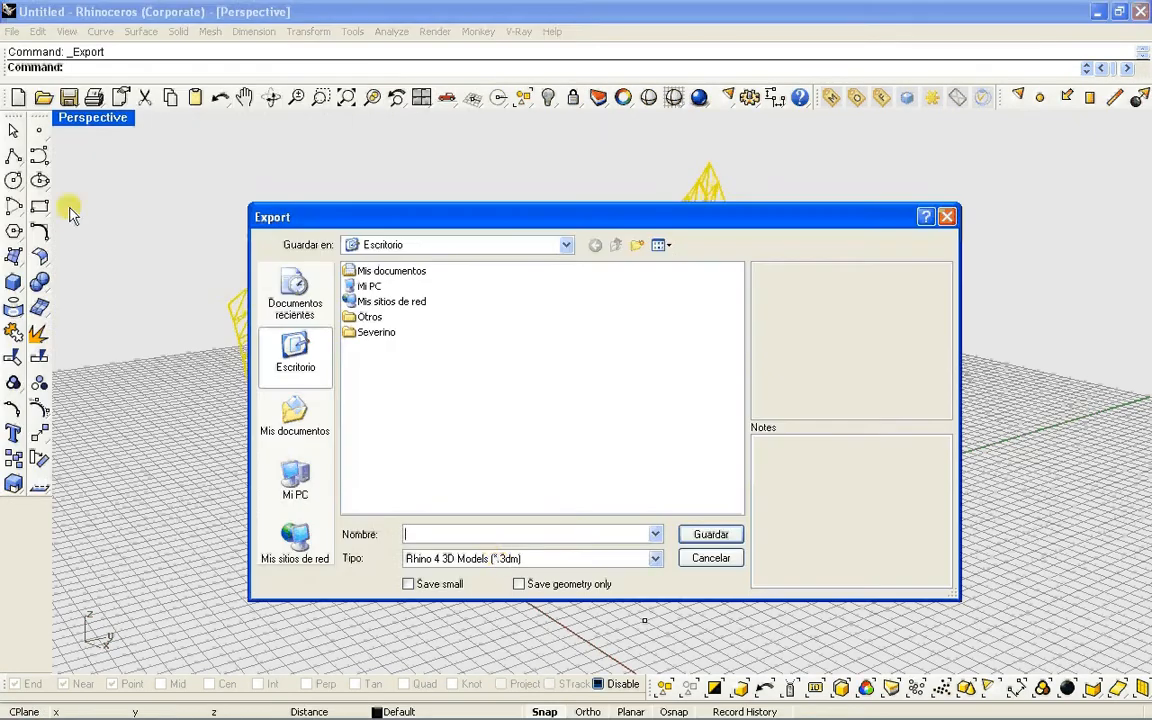
pyautogui.click(493, 558)
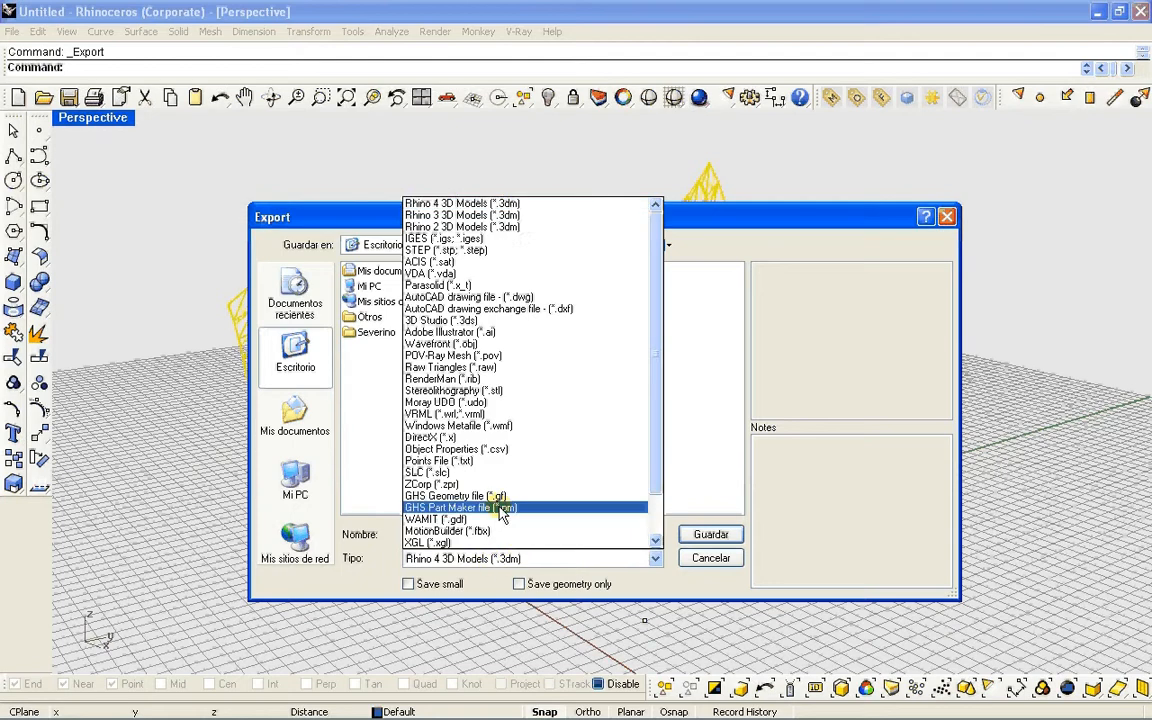
pyautogui.click(433, 345)
pyautogui.click(450, 534)
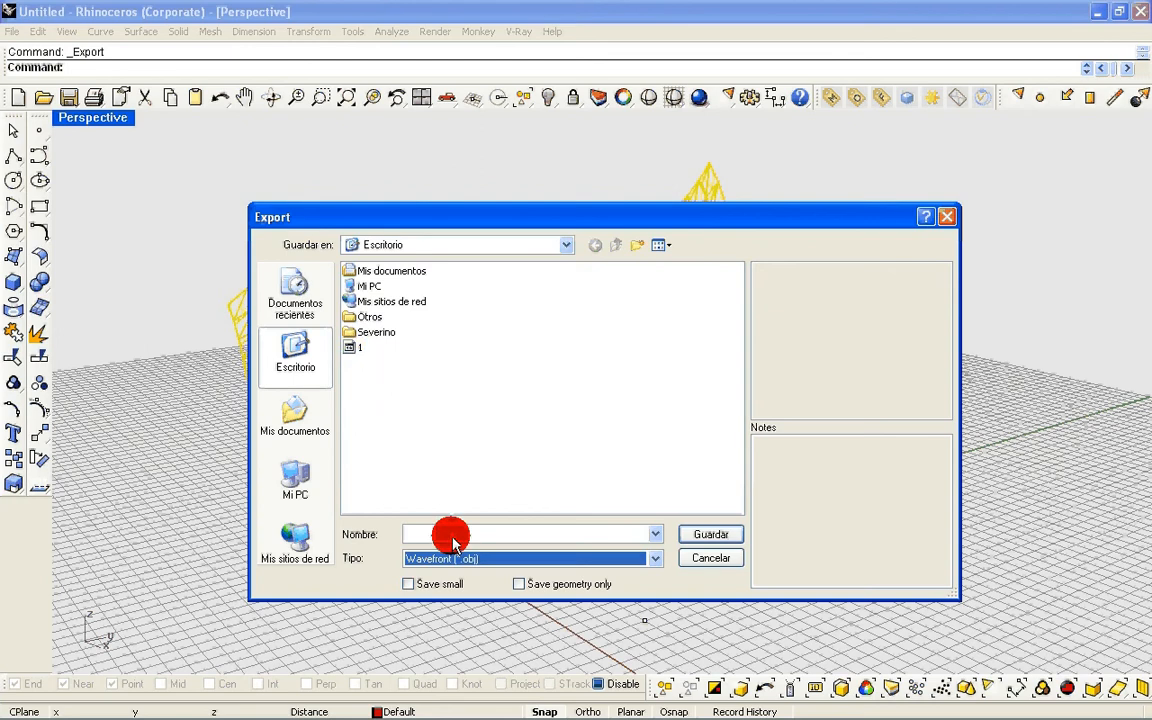
pyautogui.write('2')
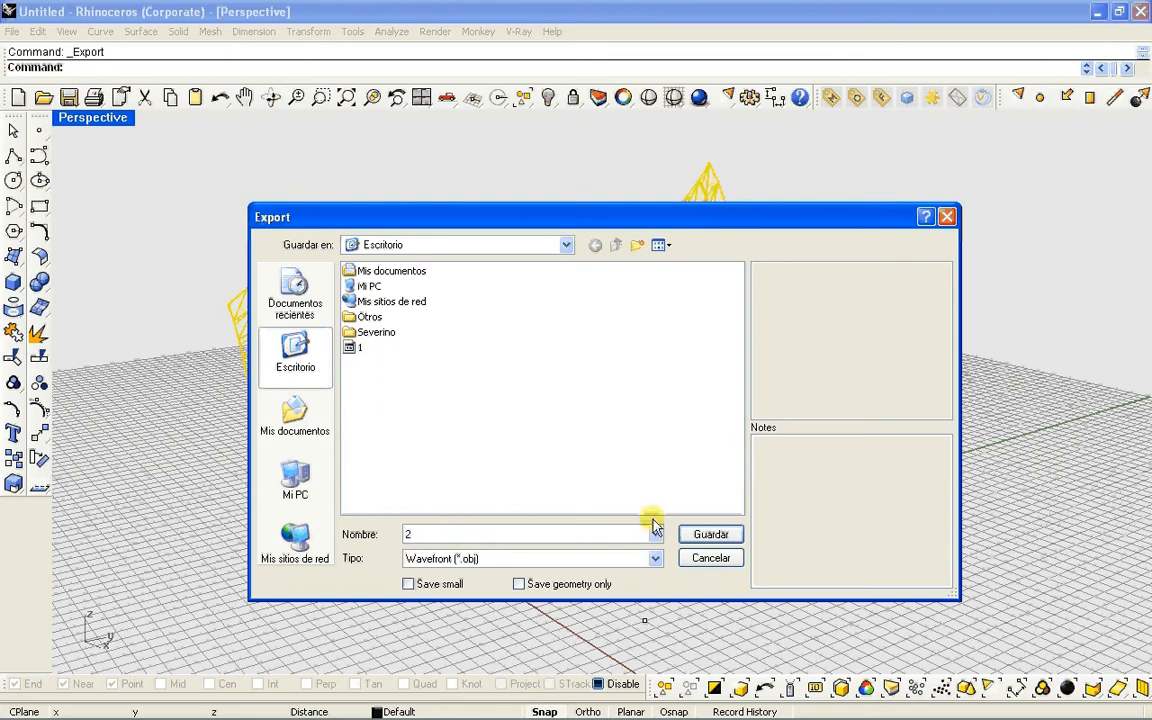
pyautogui.click(709, 535)
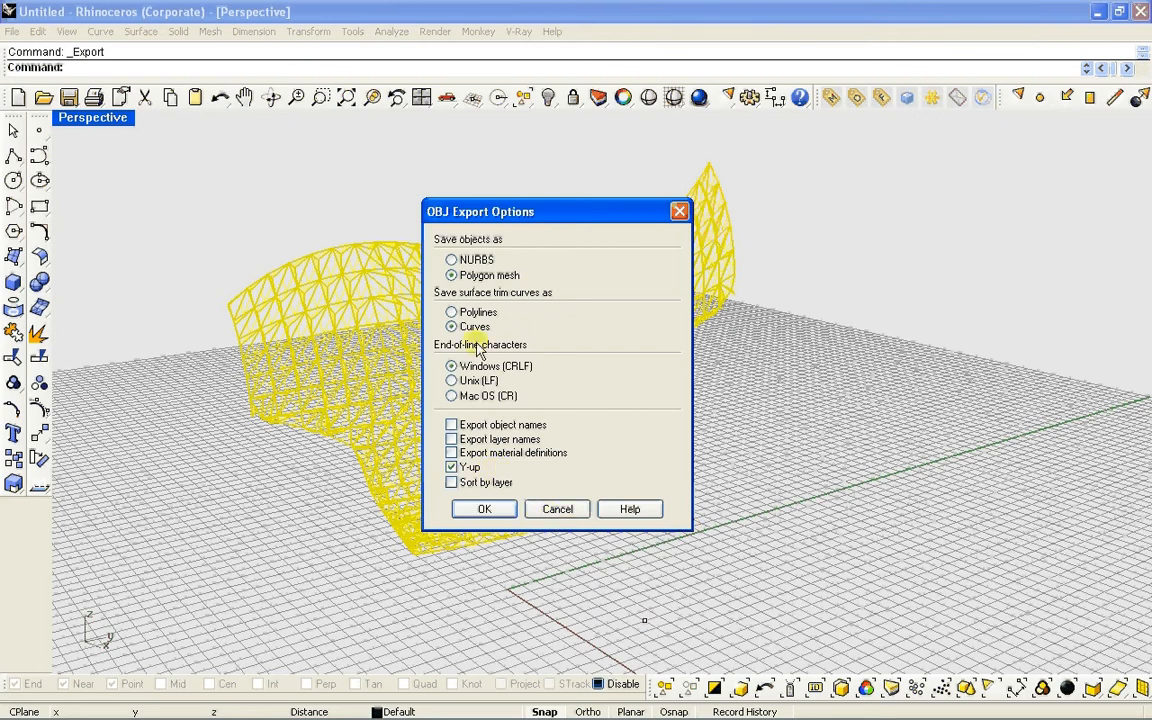
# Step: Accept the OBJ export options with polygon mesh and Y-up, and mesh the panels at the fewest-polygons setting
pyautogui.click(487, 509)
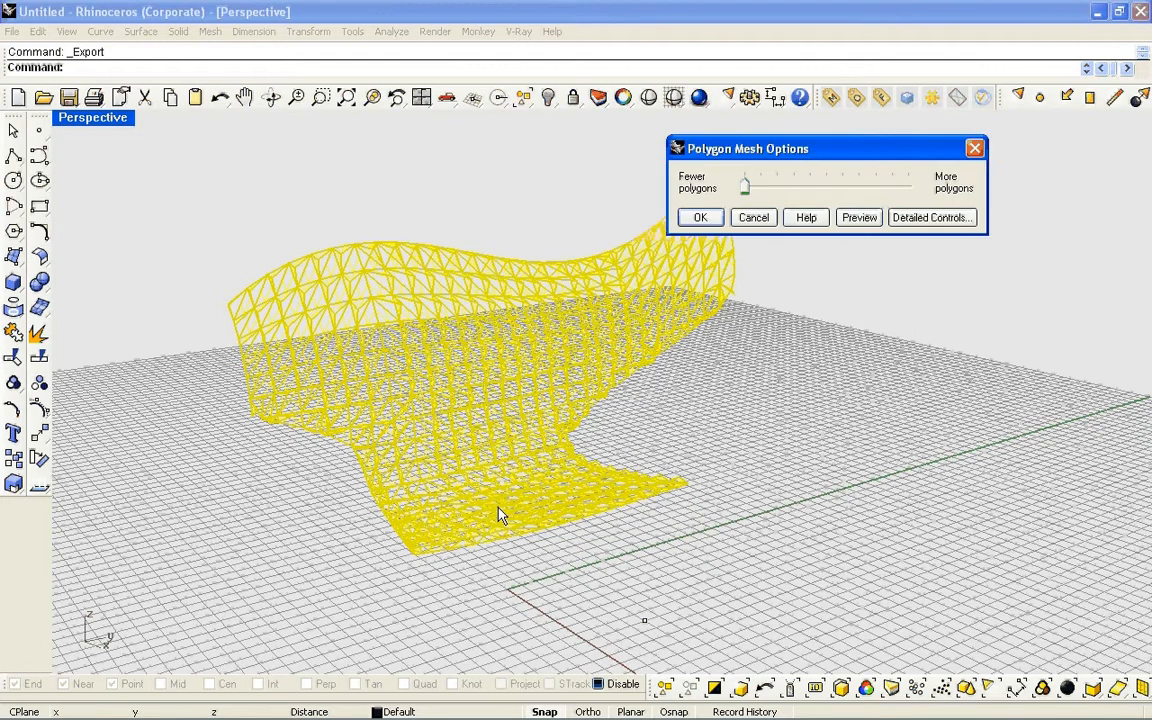
pyautogui.click(737, 190)
pyautogui.click(700, 216)
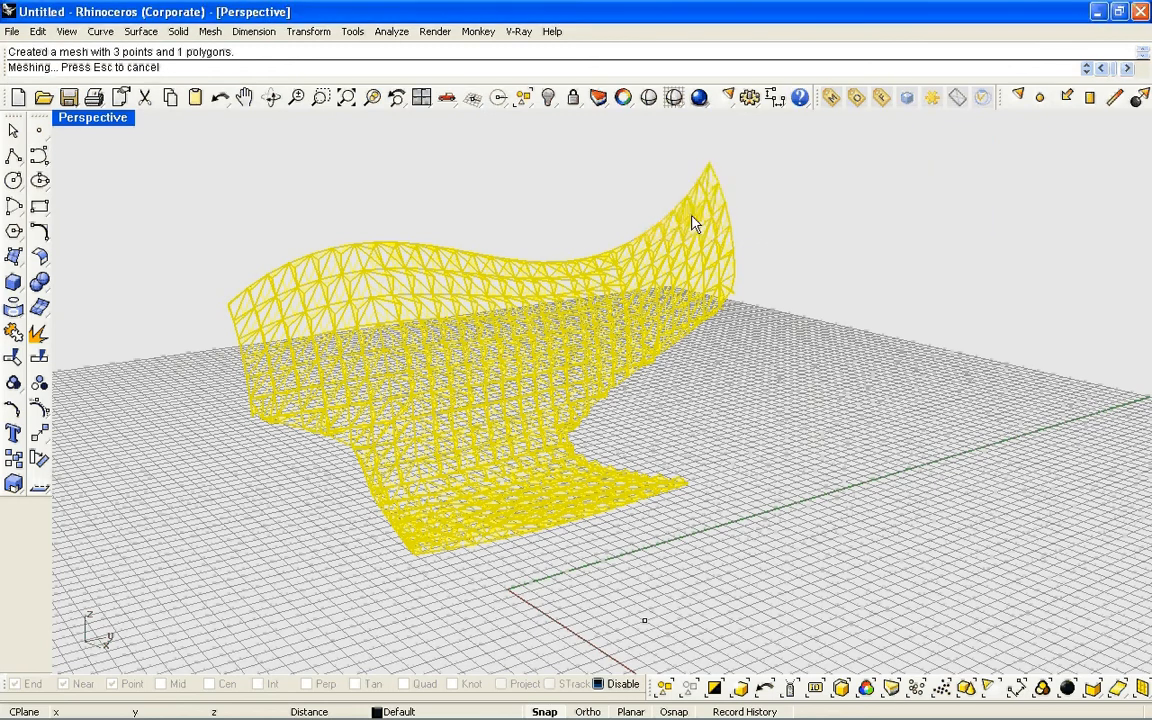